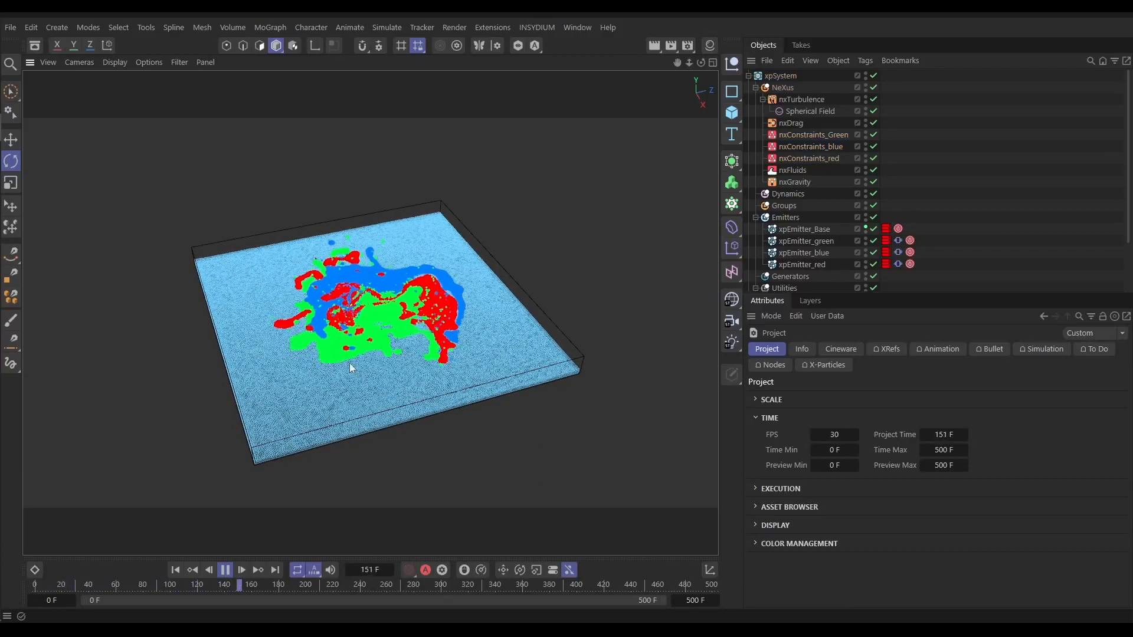
- Stop playback, disable the xpCache object and hide xpEmitter_Base in the viewport
left_click(226, 570)
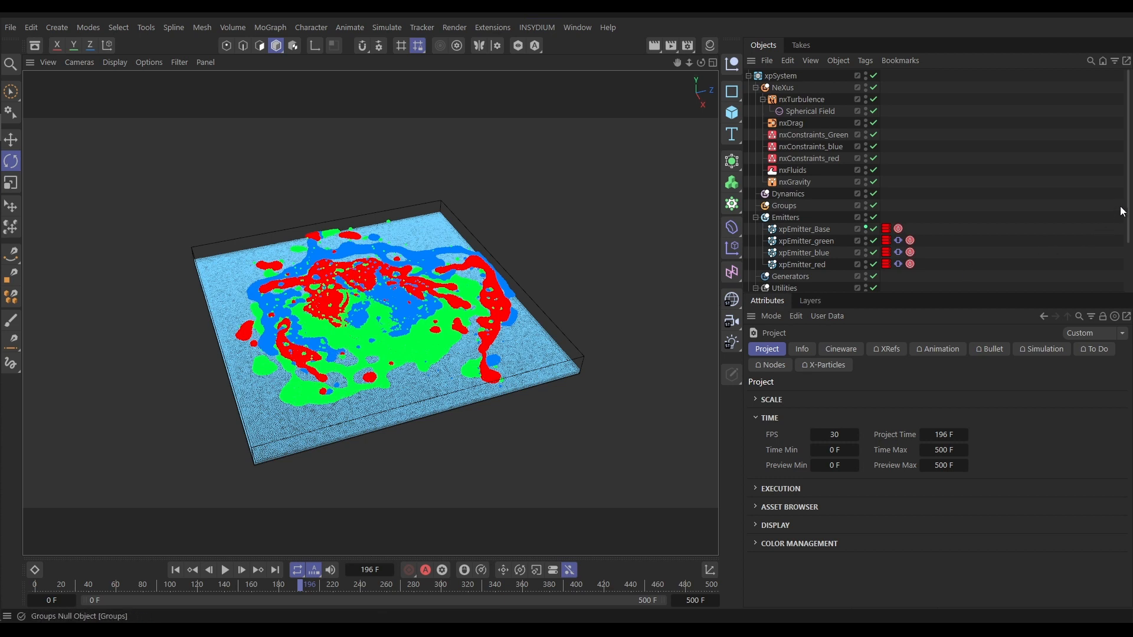
left_click_drag(1129, 202, 1130, 249)
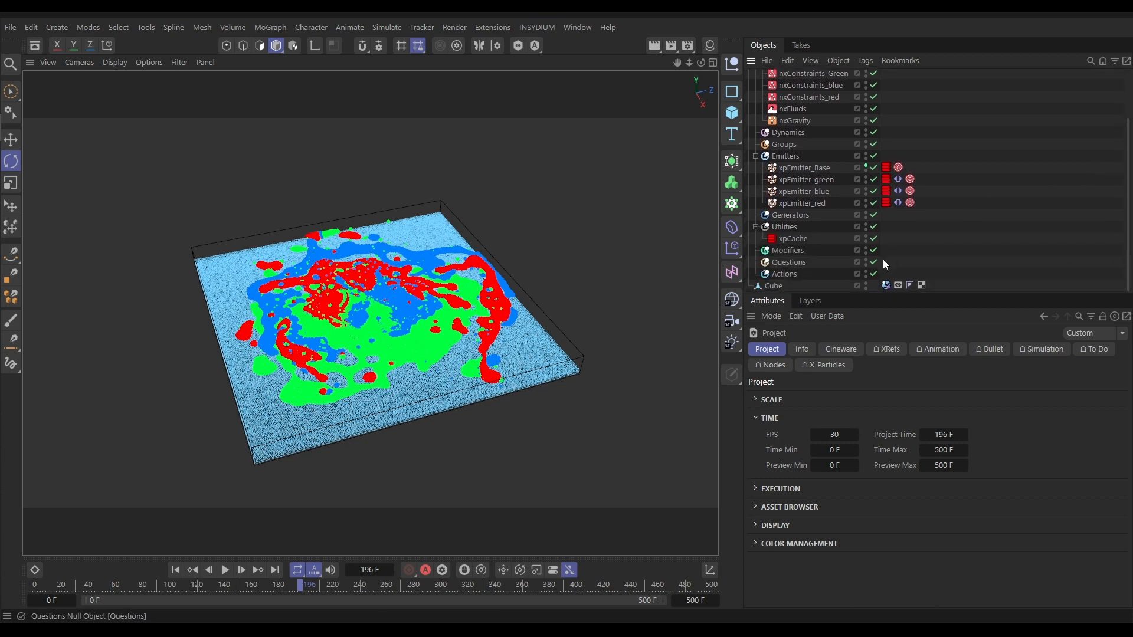
left_click(874, 239)
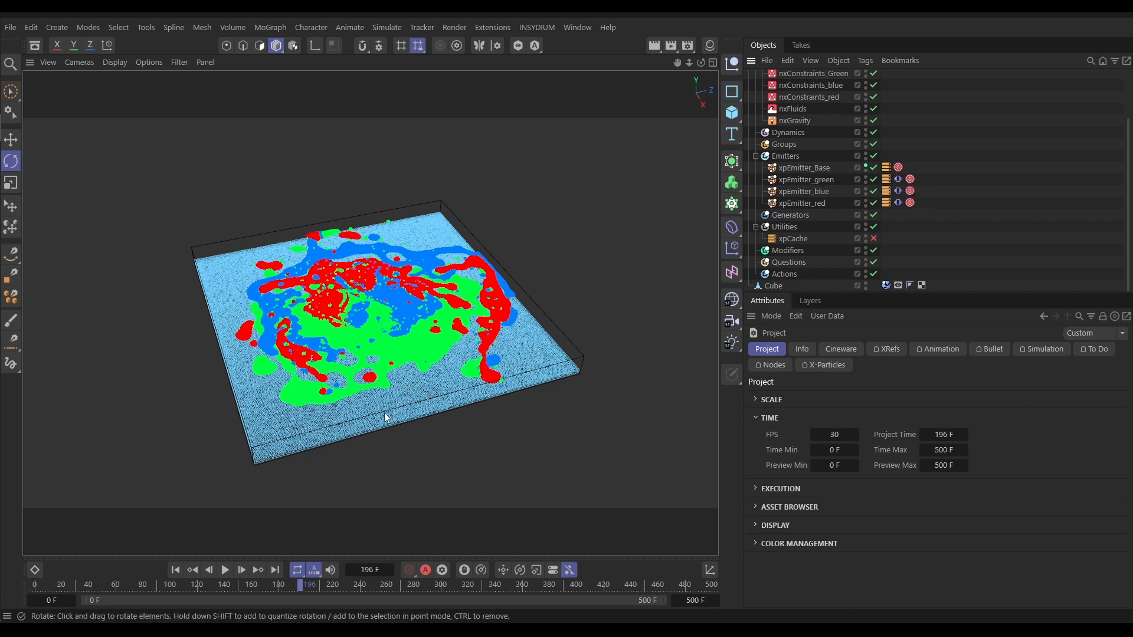
left_click(865, 166)
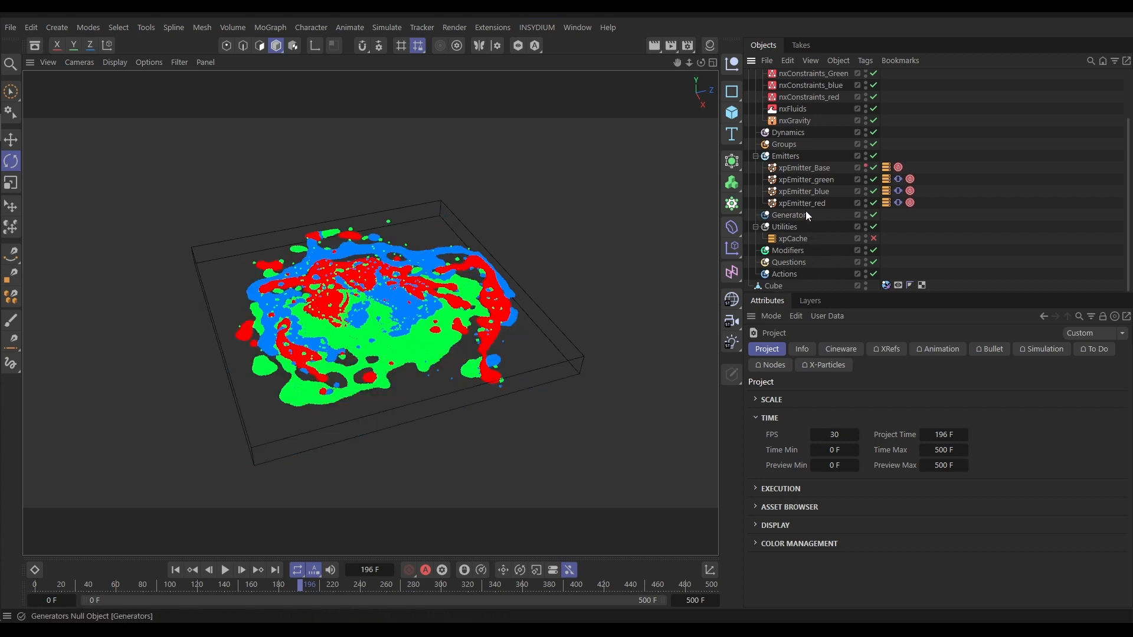
- Set Start Emit to 15 F for the green, blue and red emitters together
left_click(799, 181)
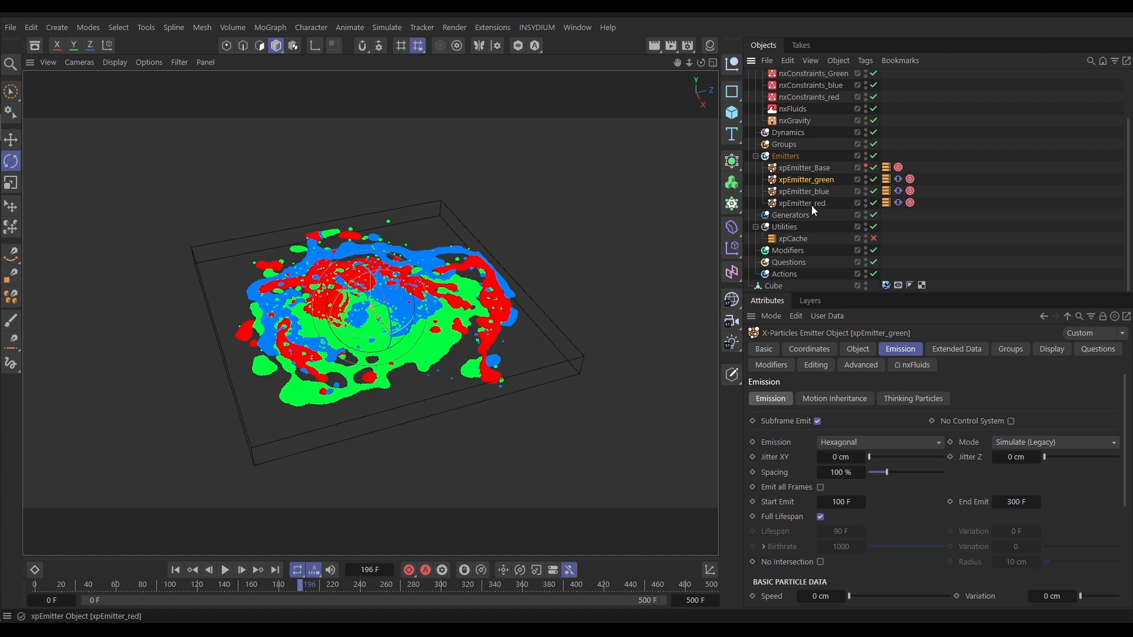
left_click(812, 204, "shift")
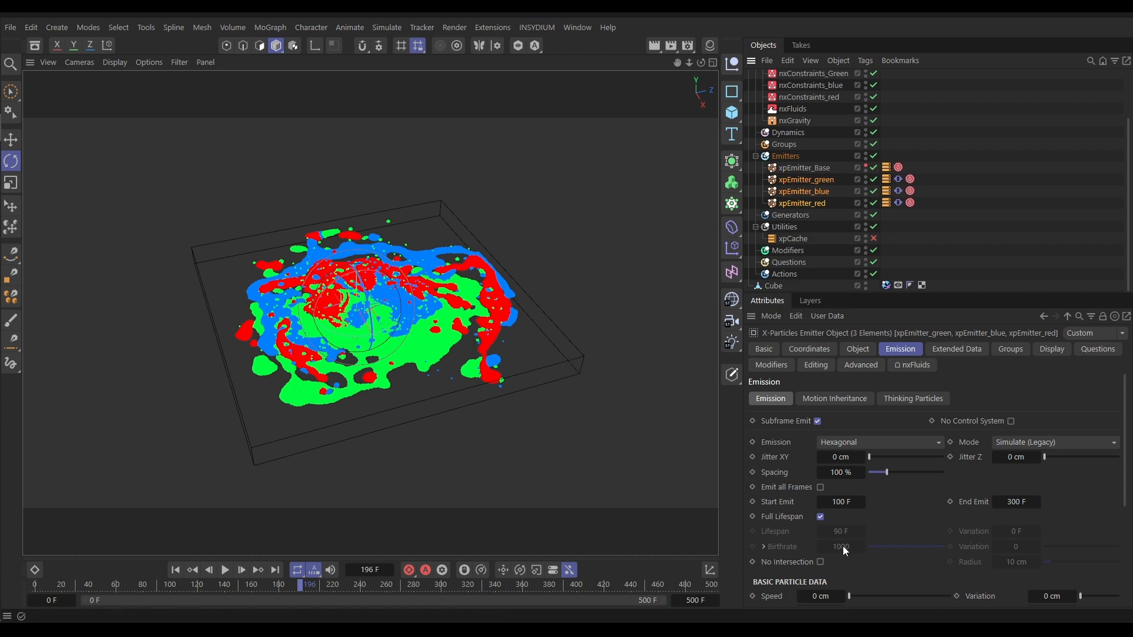
left_click(841, 502)
type("15")
key("Return")
- Play the simulation from the first frame to check the earlier emission, and stop it after some frames
left_click(176, 570)
left_click(225, 569)
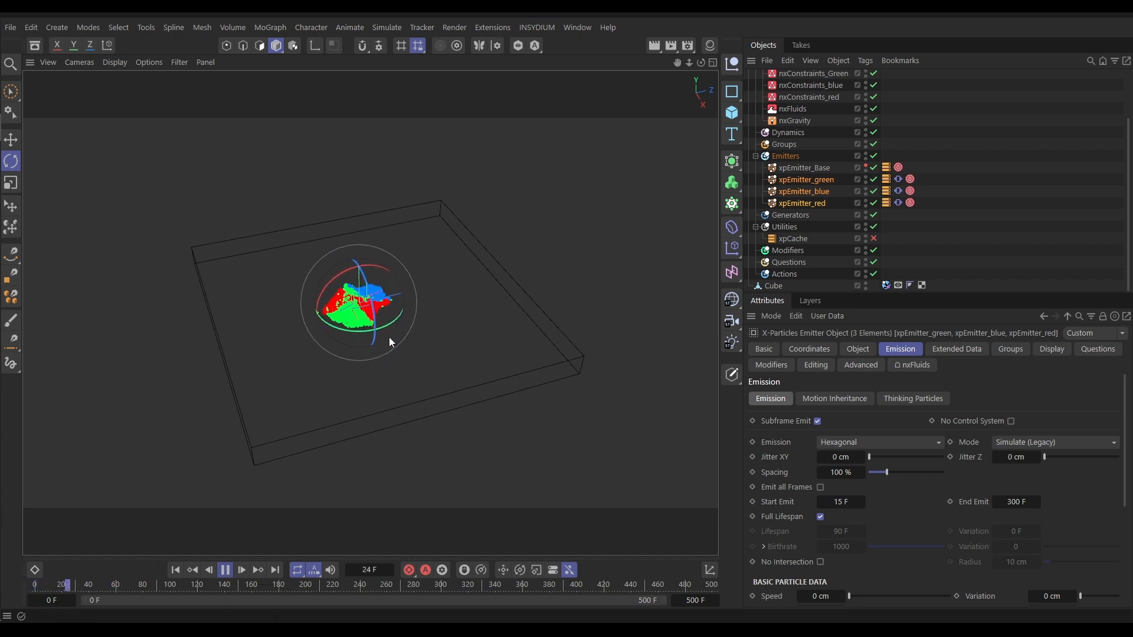
left_click(225, 570)
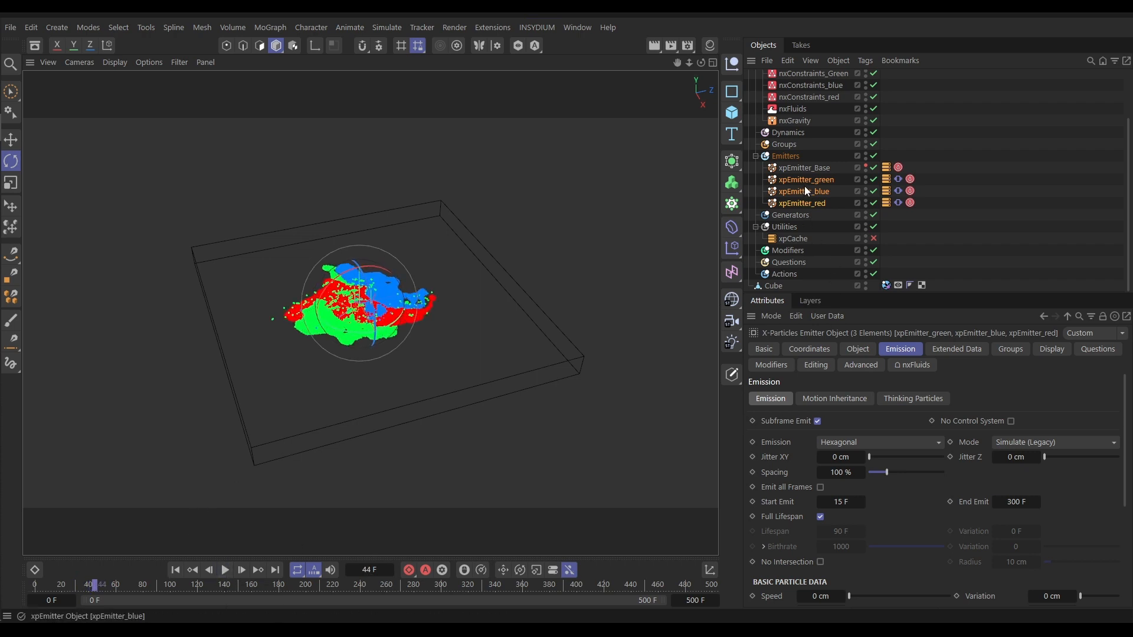
- Change the editor display of the green, blue and red emitters' particles to Dots
left_click(1052, 349)
scroll(869, 481, "down", 5)
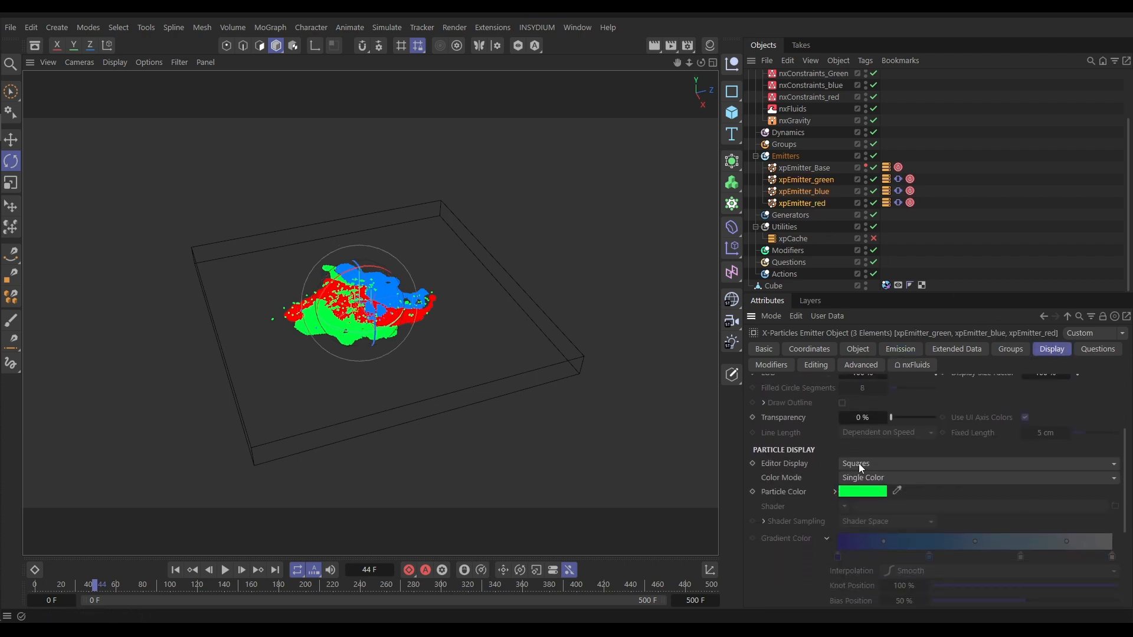
left_click(855, 465)
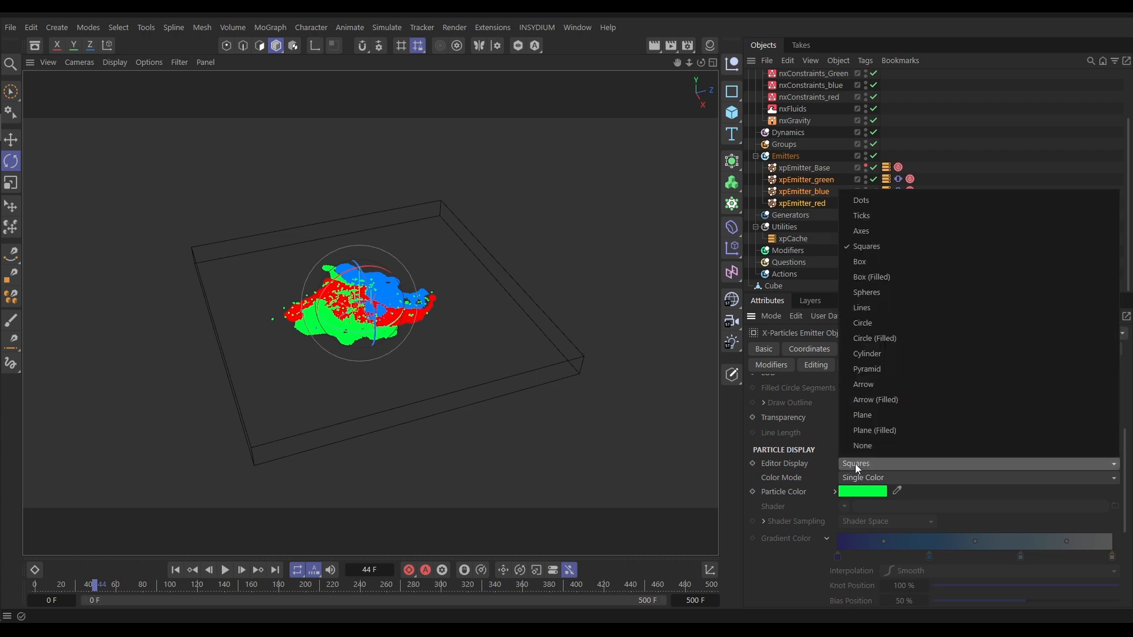
left_click(860, 204)
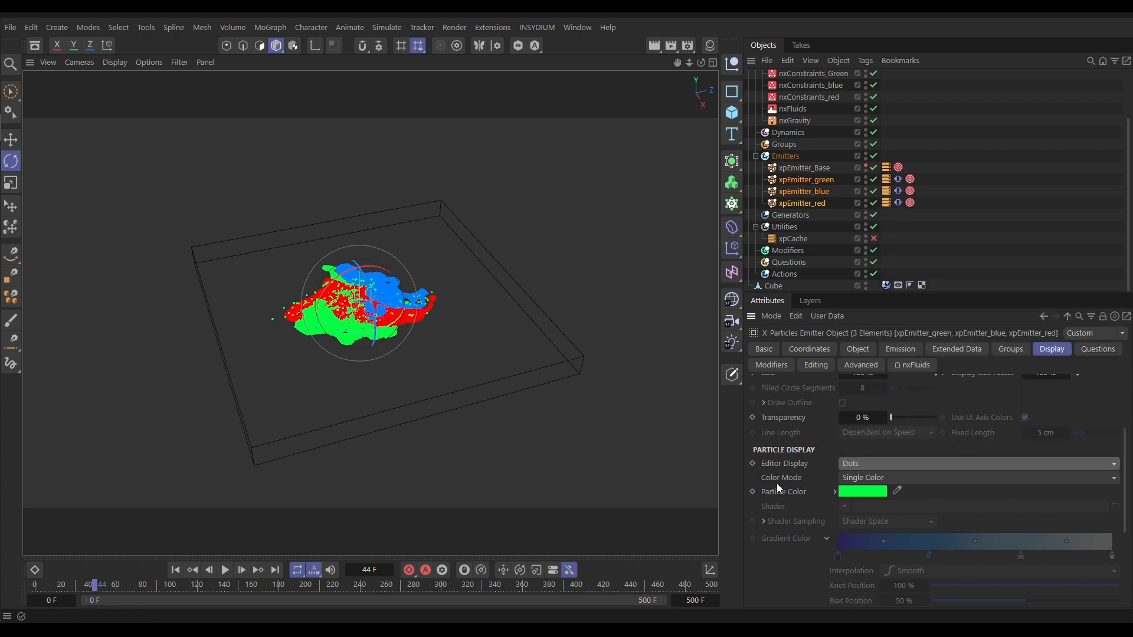
- Set the three emitters' color mode to Gradient (Parameter) with Speed as the gradient parameter
left_click(860, 478)
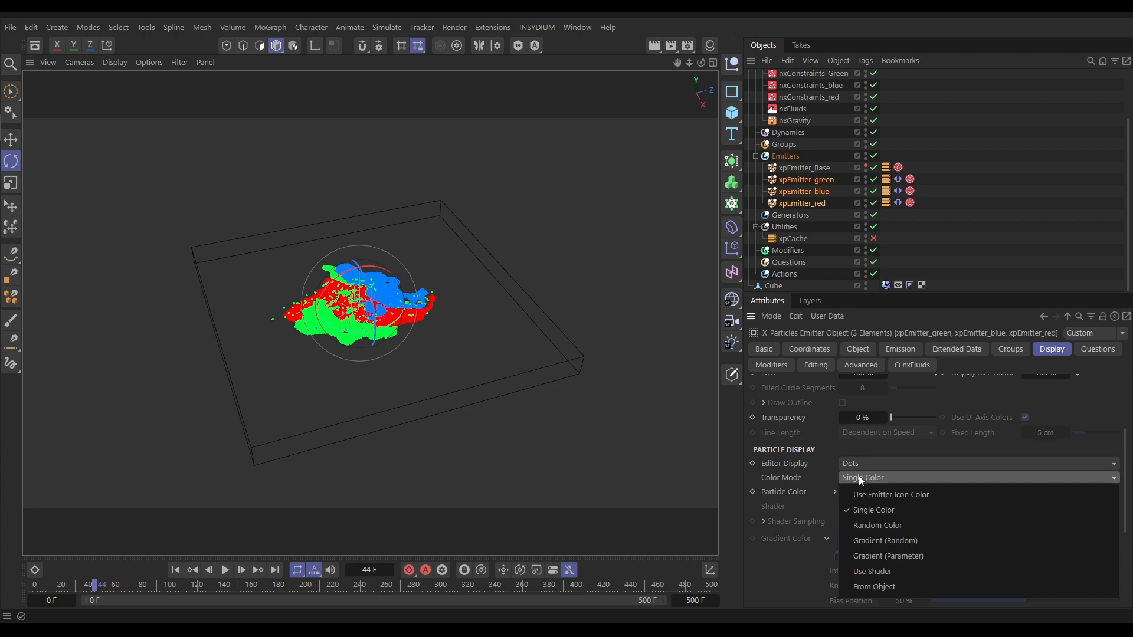
left_click(886, 557)
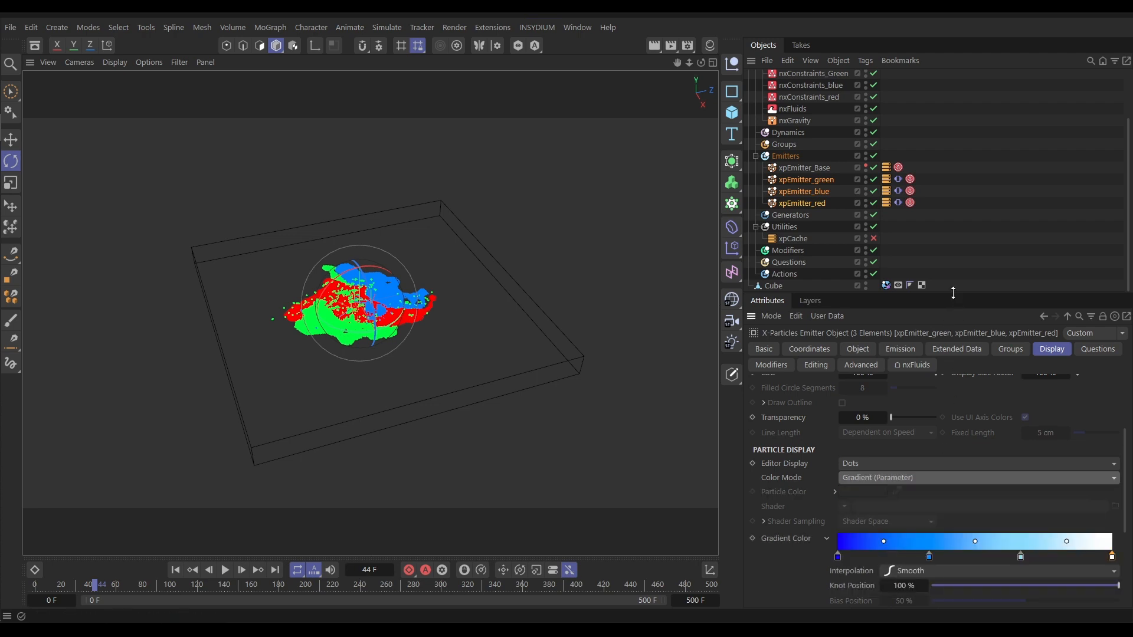
left_click_drag(953, 295, 953, 171)
scroll(1127, 357, "down", 1)
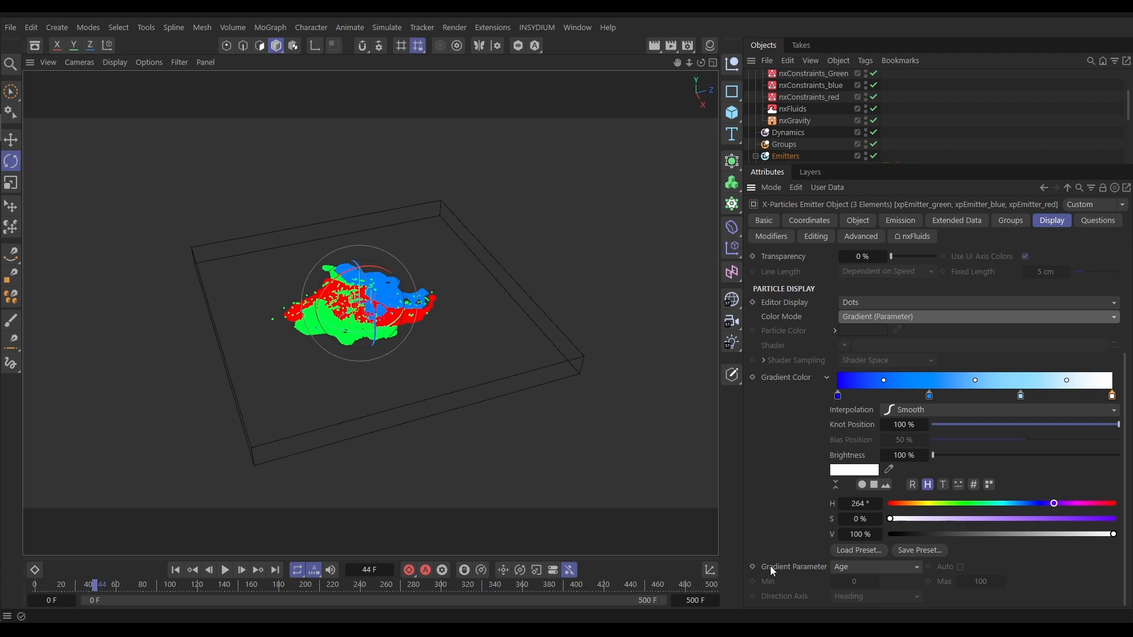
left_click(845, 568)
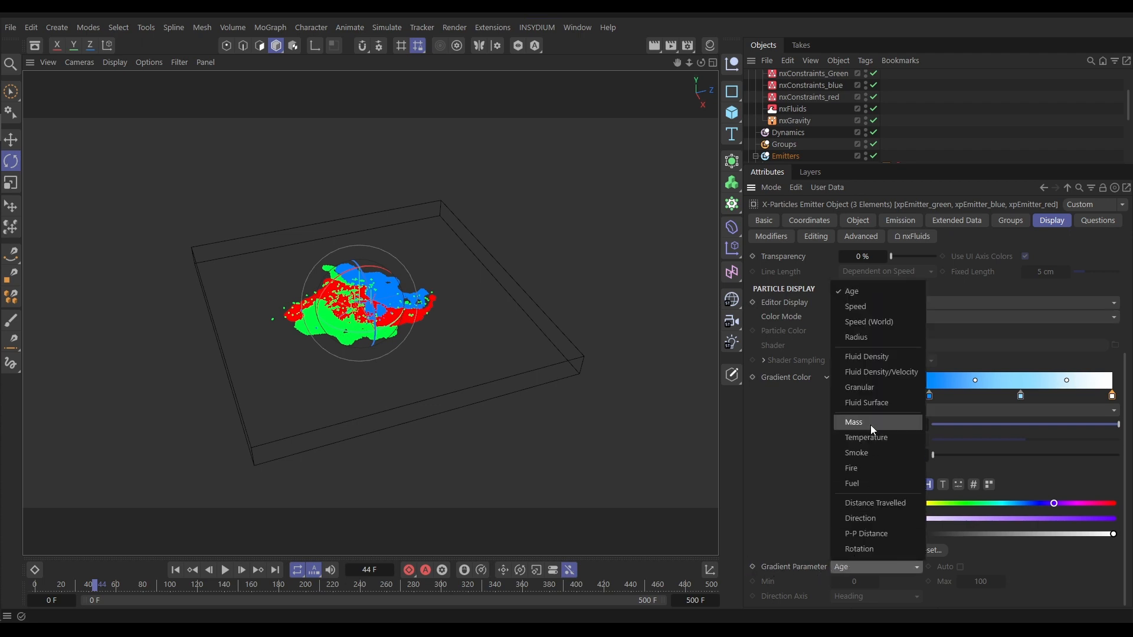
left_click(853, 307)
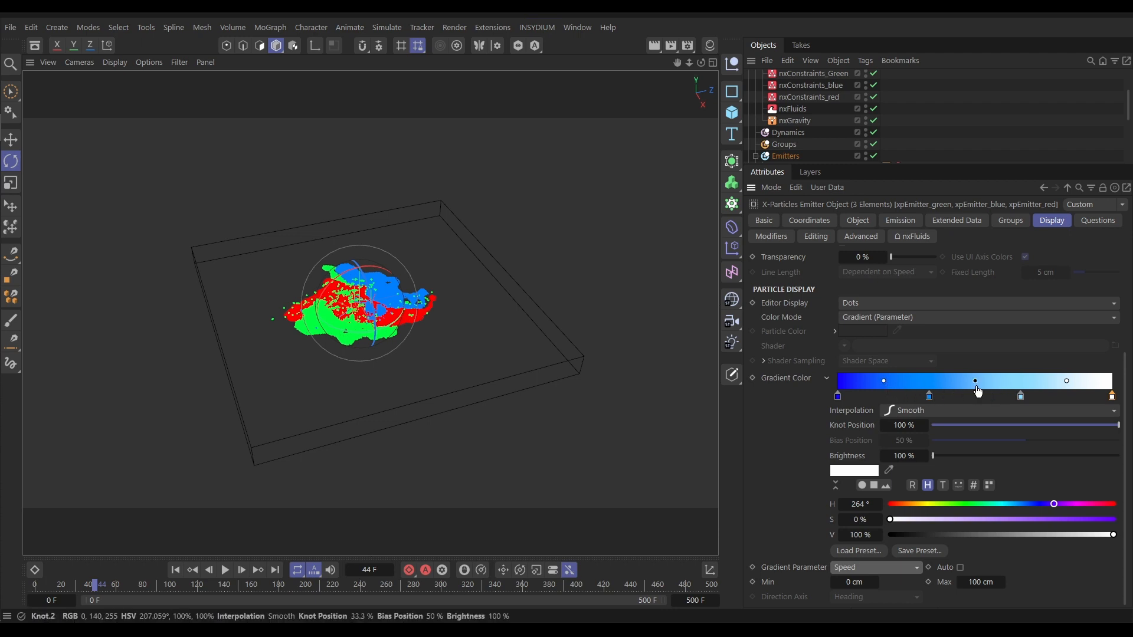
- Deselect the emitters and play the simulation from the start to examine the speed-based particle colors
left_click(175, 570)
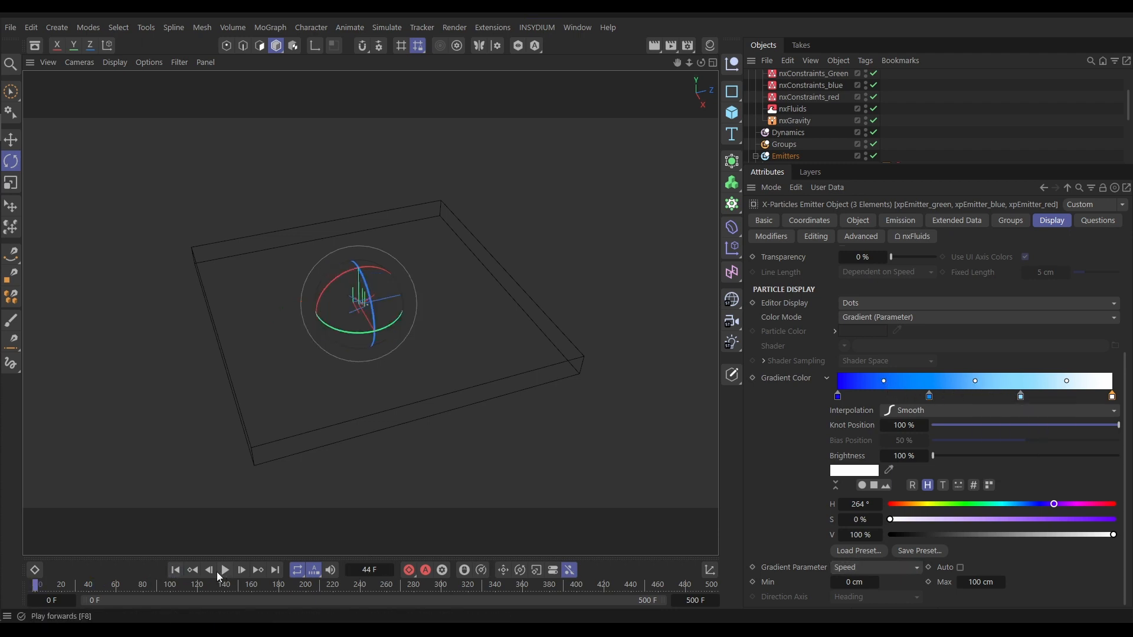
left_click(220, 574)
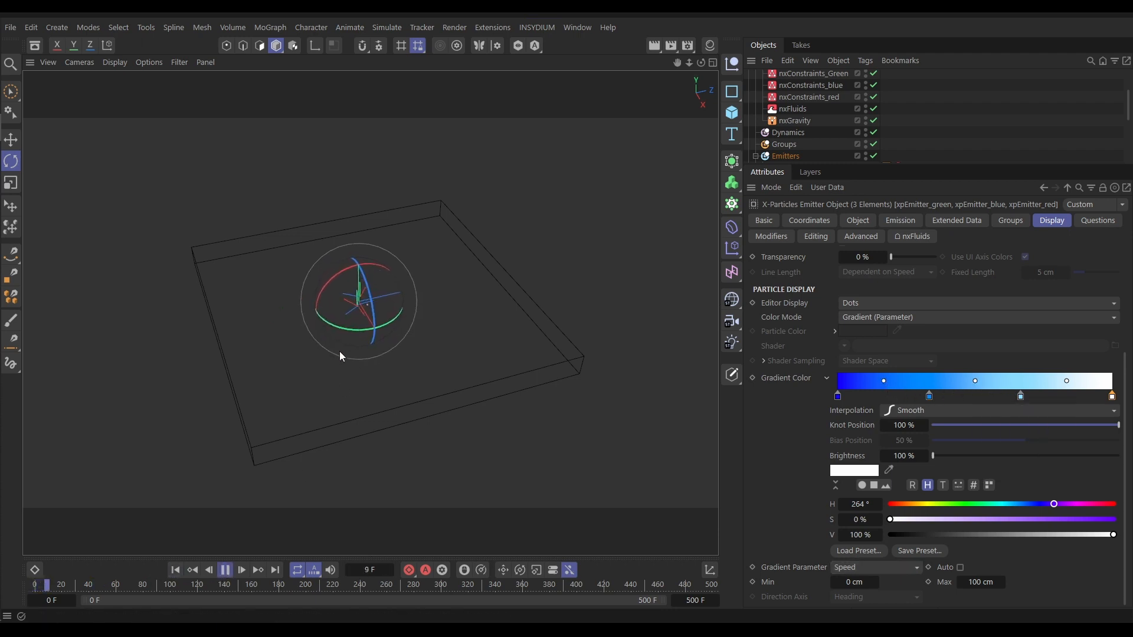
left_click(559, 373)
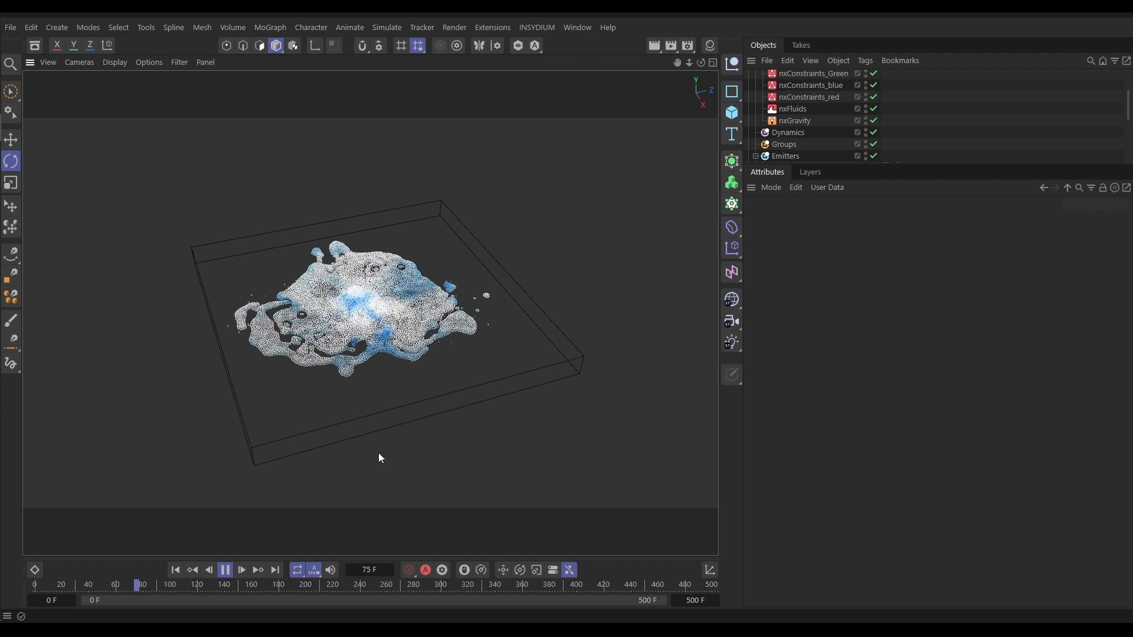
left_click(225, 570)
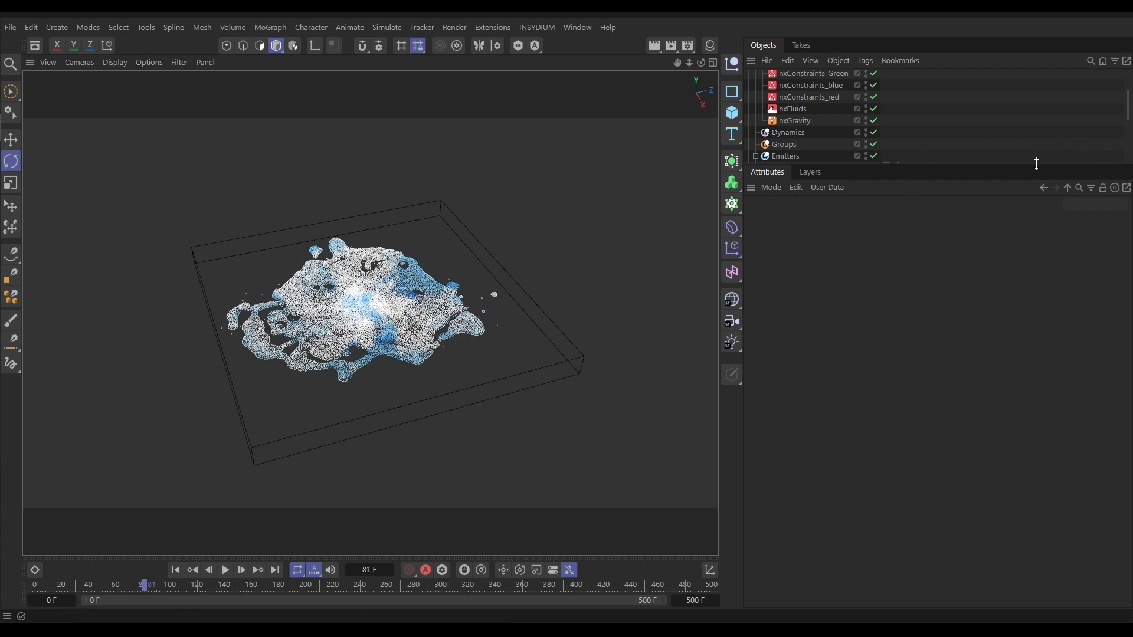
- Reselect the green, blue and red emitters and delete the two middle knots from their color gradient
left_click_drag(1038, 166, 1036, 238)
left_click(803, 203, "shift")
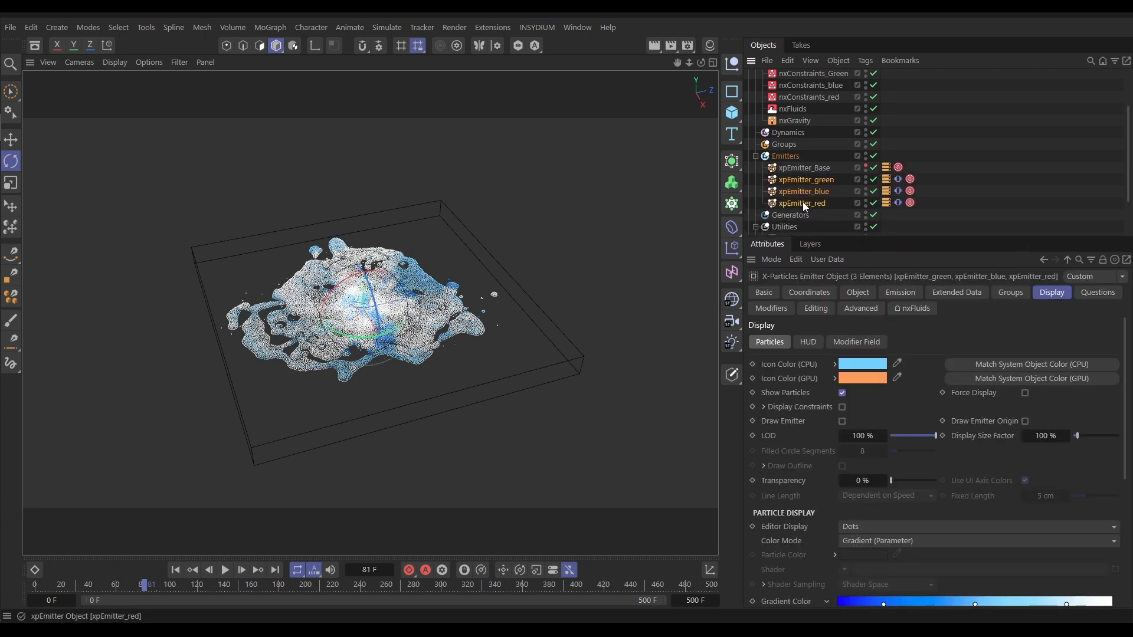
scroll(886, 515, "down", 5)
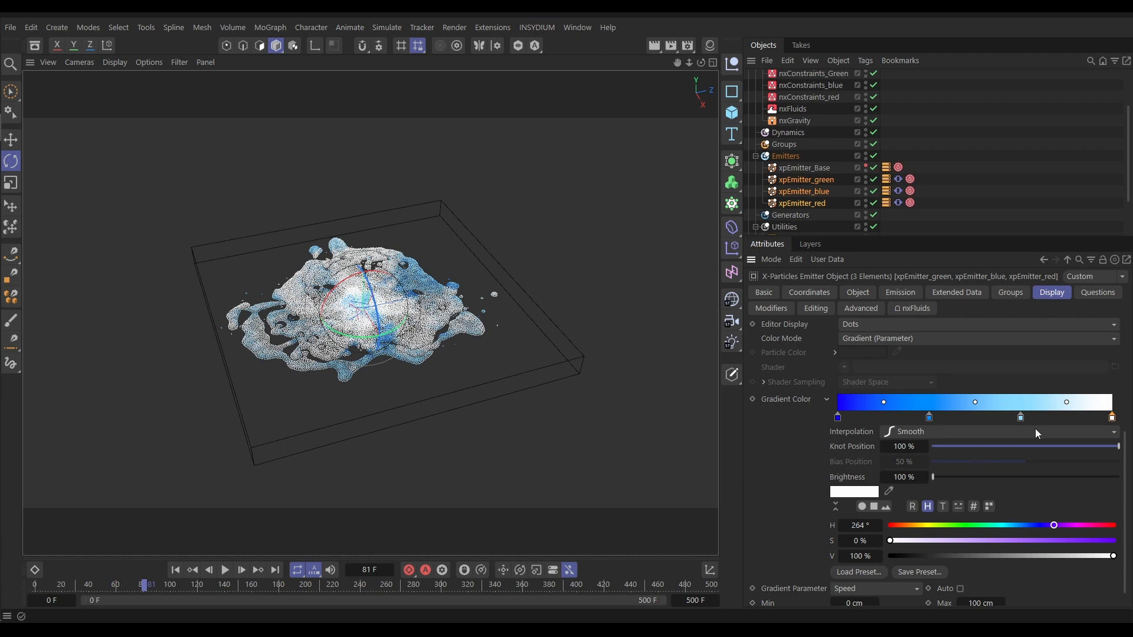
left_click_drag(1046, 400, 916, 420)
key("Delete")
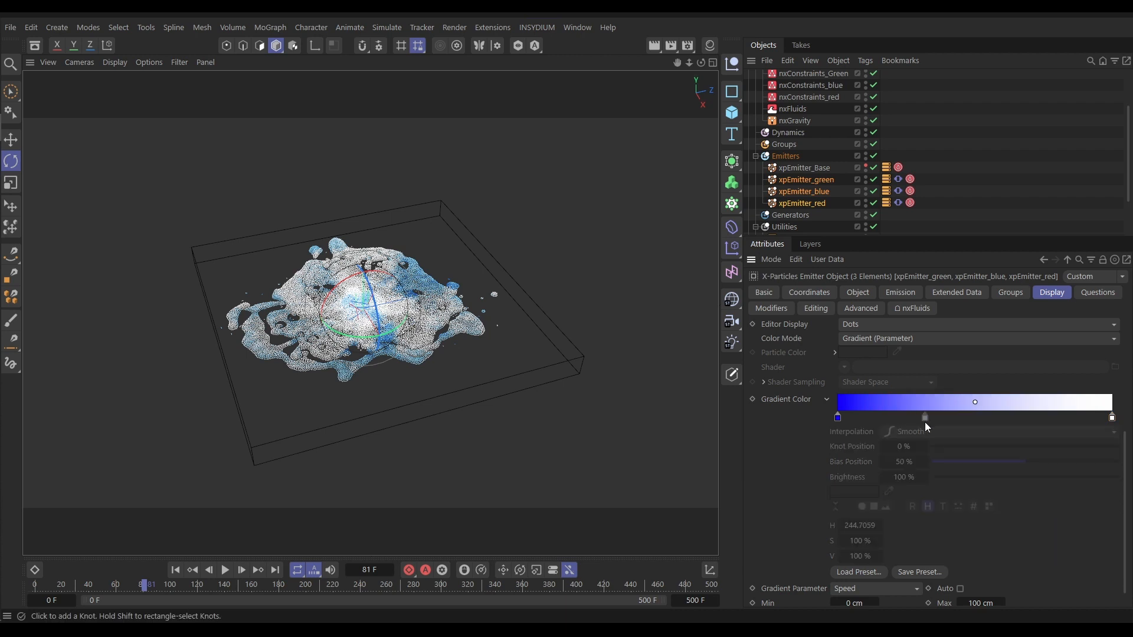
- Recolor the gradient's first knot to purple with hue 265°, saturation 74% and value 63%
left_click(838, 417)
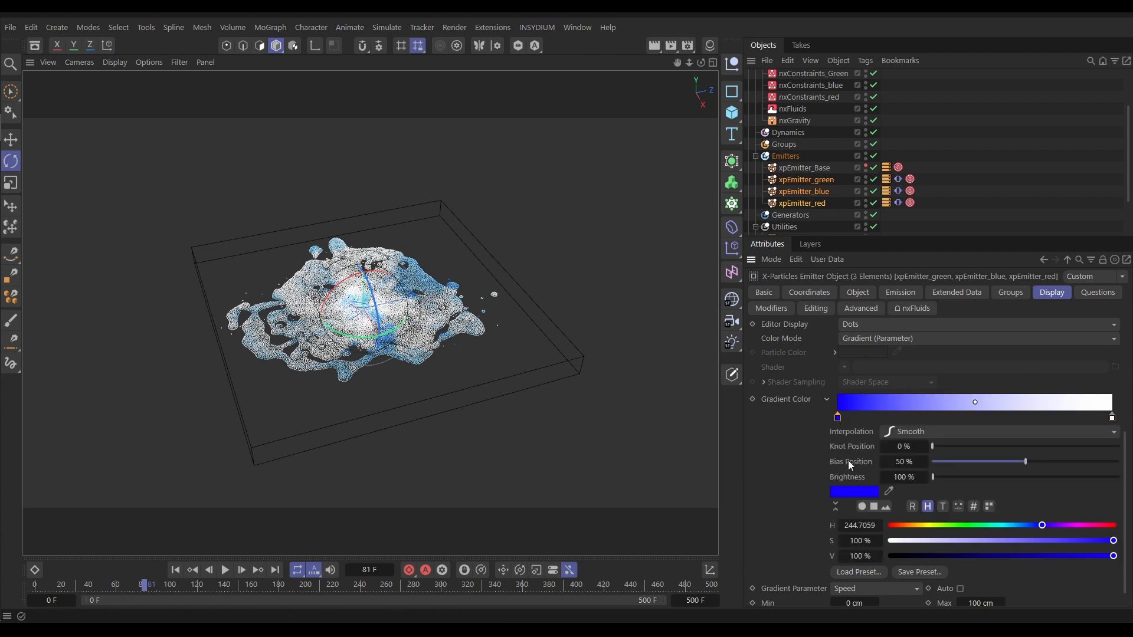
mouse_move(1042, 525)
left_mouse_down()
mouse_move(1055, 526)
mouse_move(1041, 568)
mouse_move(1056, 541)
left_mouse_up()
left_click(1051, 540)
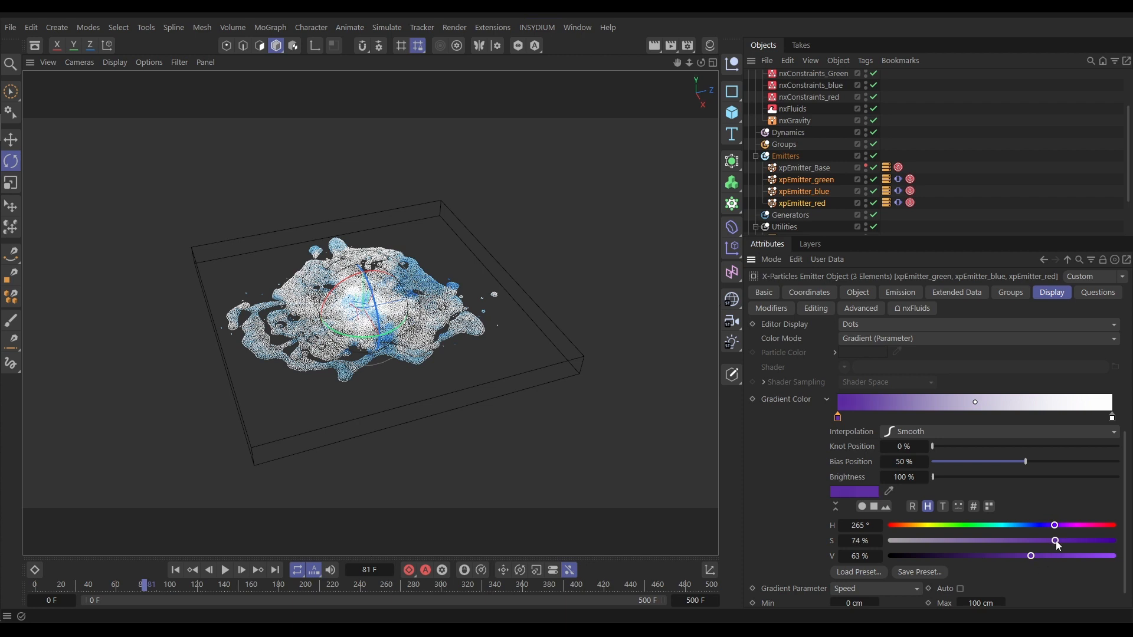
- Add a dark purple gradient knot at about 81% with saturation 72% and value 35%
left_click(1018, 416)
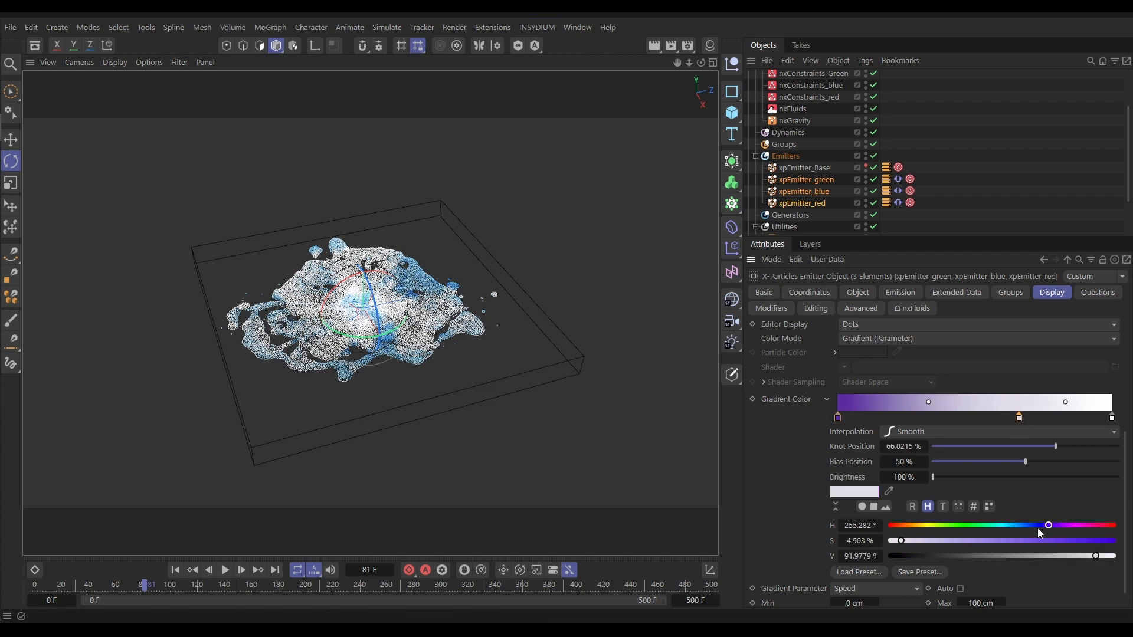
left_click(1051, 540)
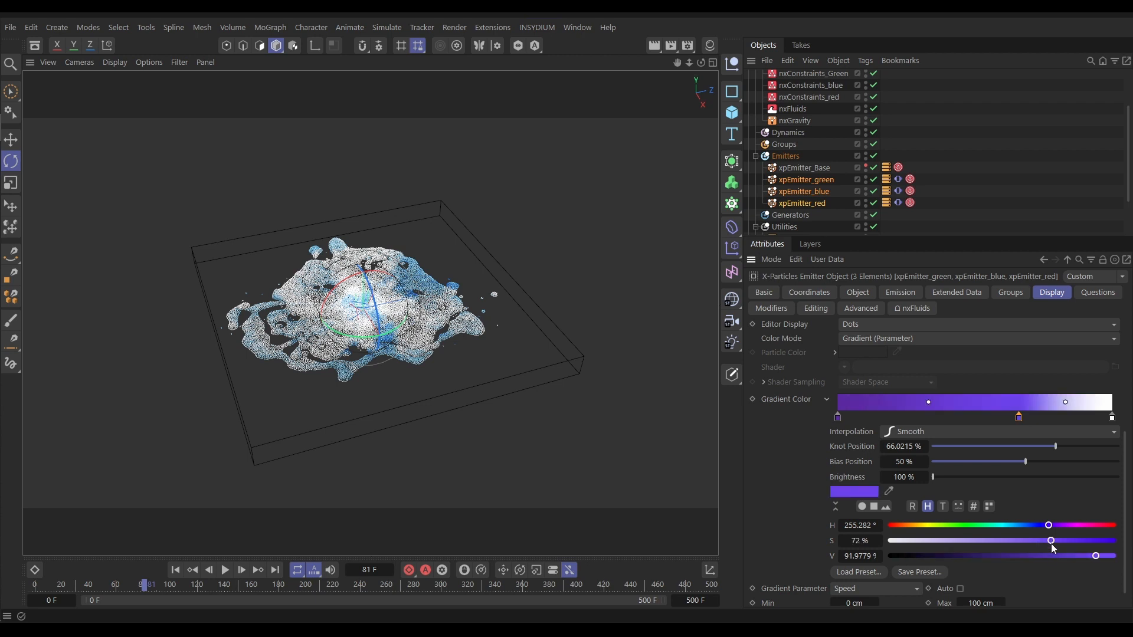
left_click_drag(1050, 555, 969, 556)
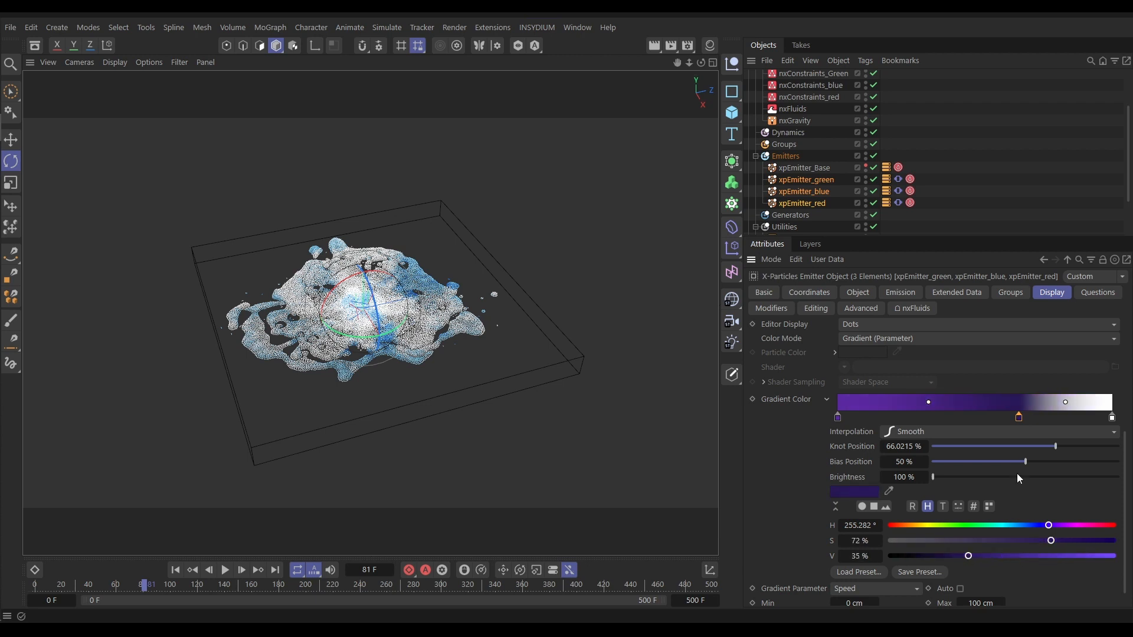
left_click_drag(1018, 418, 1061, 422)
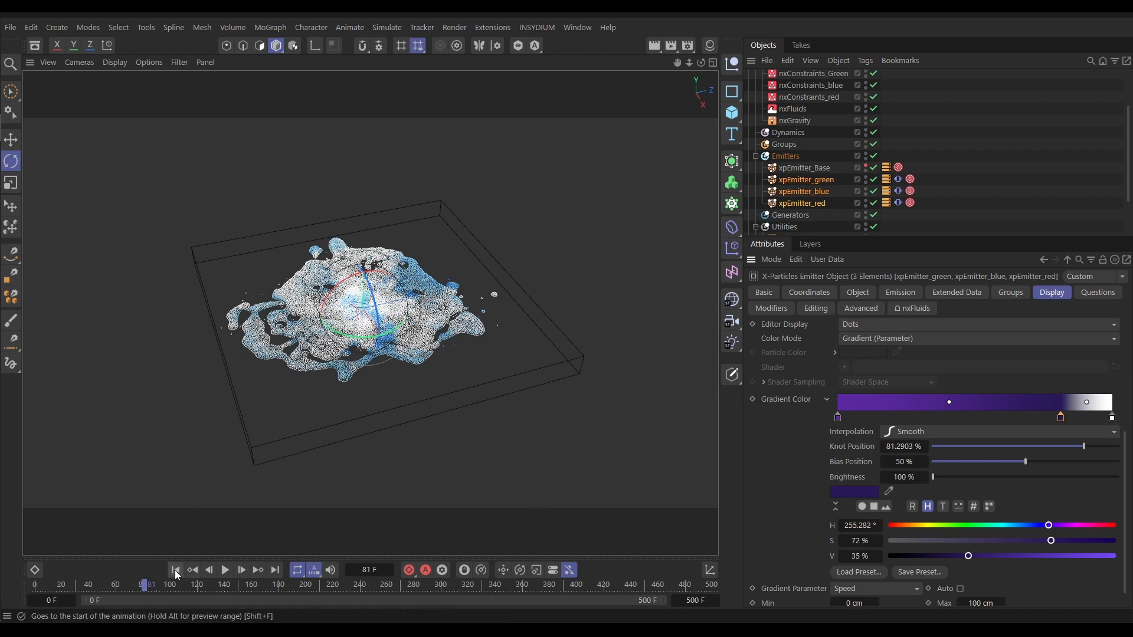
- Replay the simulation from the start with the purple gradient, and set the Speed parameter's Max to 150 cm
left_click(224, 570)
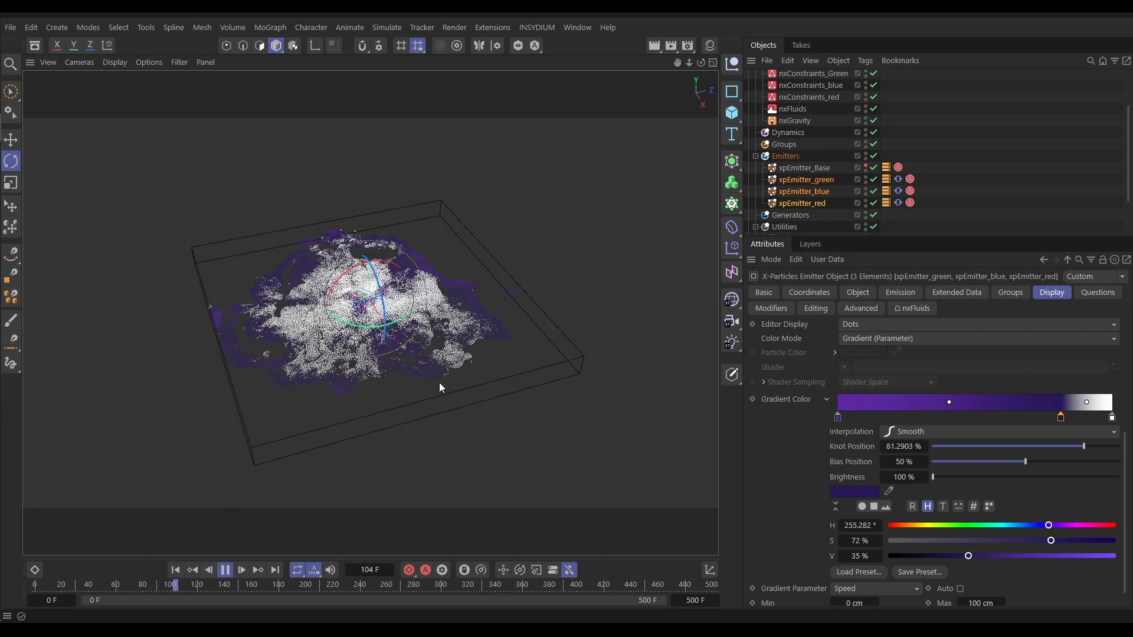
left_click(225, 570)
scroll(1128, 533, "down", 1)
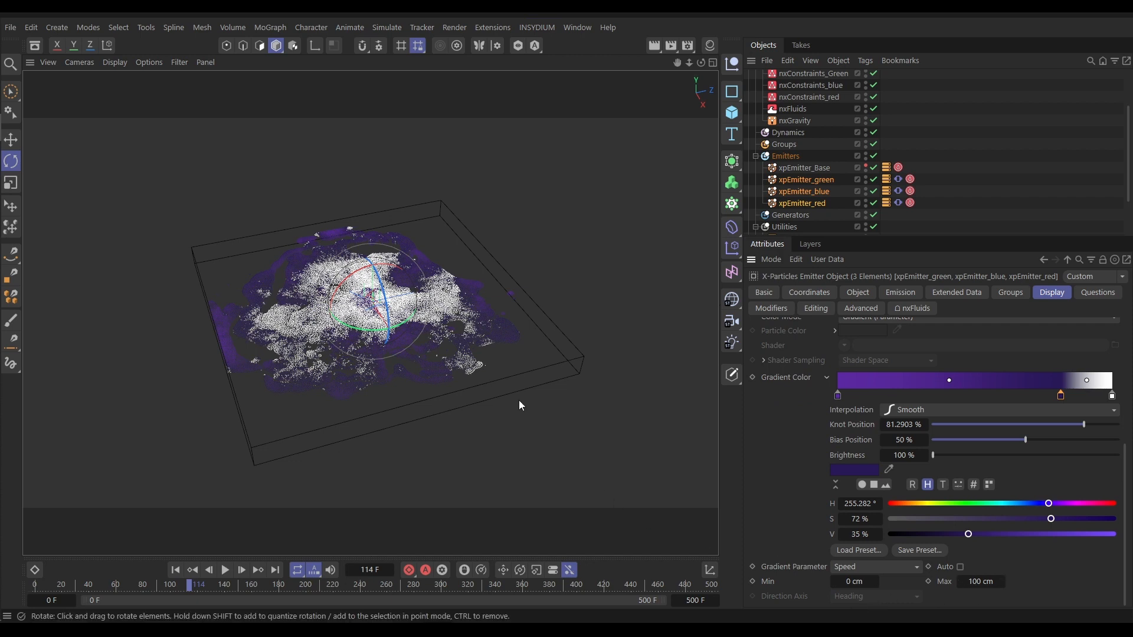
left_click(980, 581)
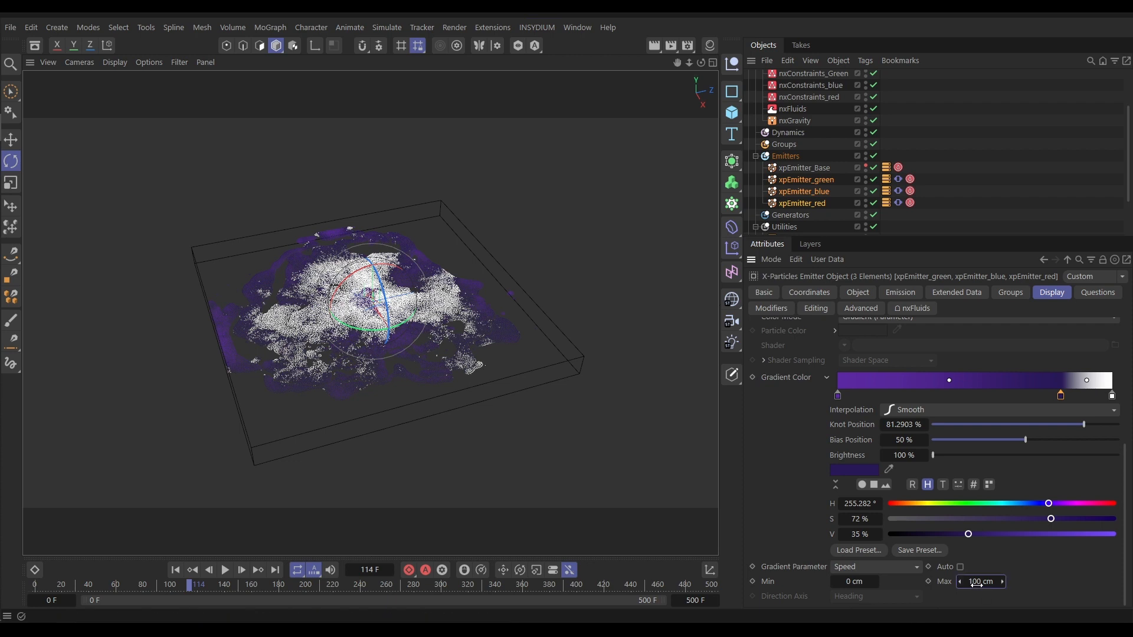
type("50")
key("Return")
- Continue the simulation to check the new speed range, and darken the dark purple knot to value 27%
left_click(225, 570)
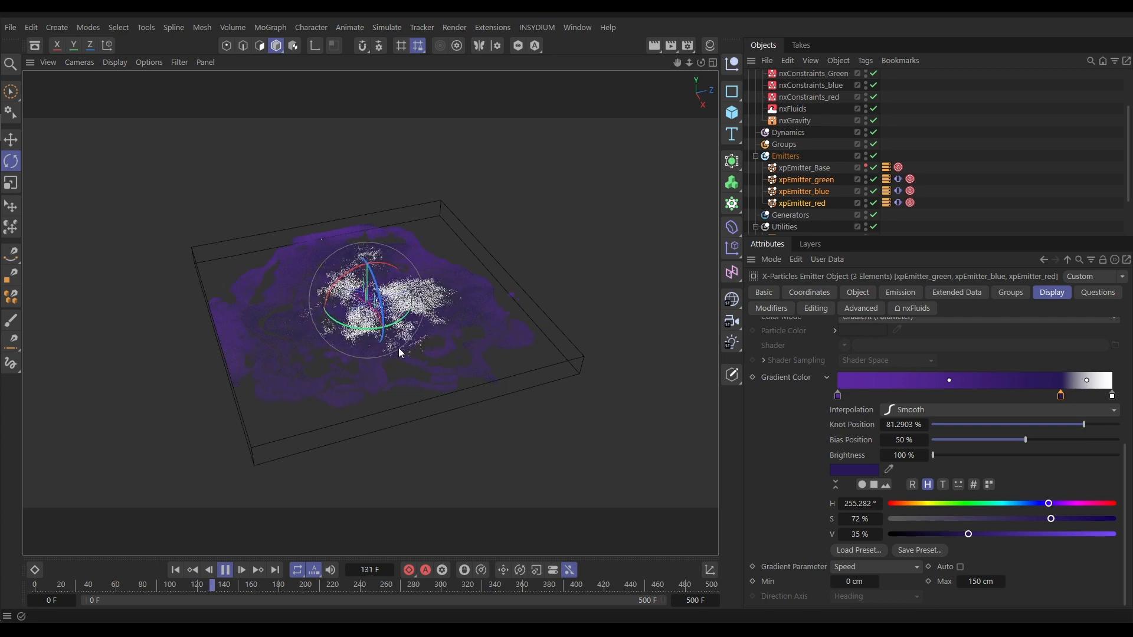
left_click(225, 570)
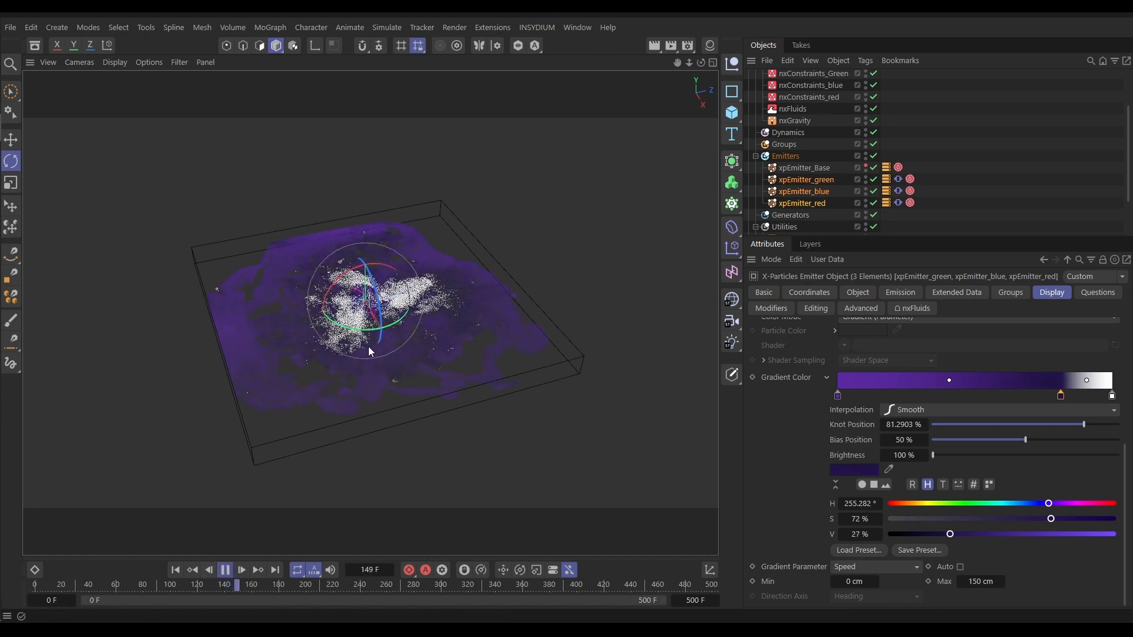
left_click(225, 570)
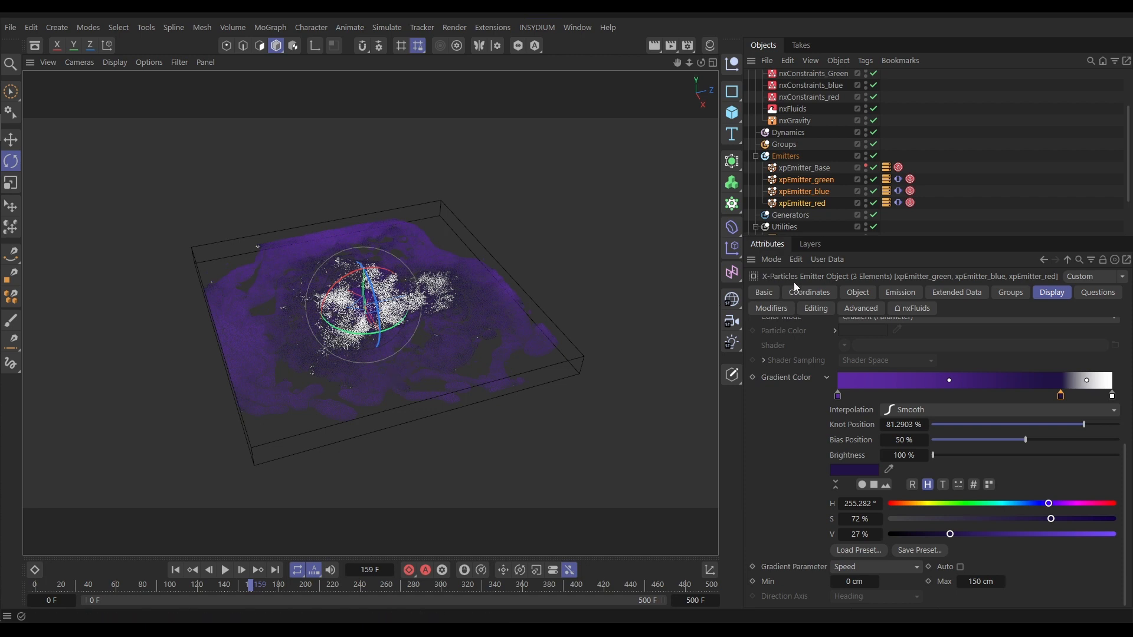
- Rename the xpEmitter_green emitter to xpEmitter_purple
left_click(796, 178)
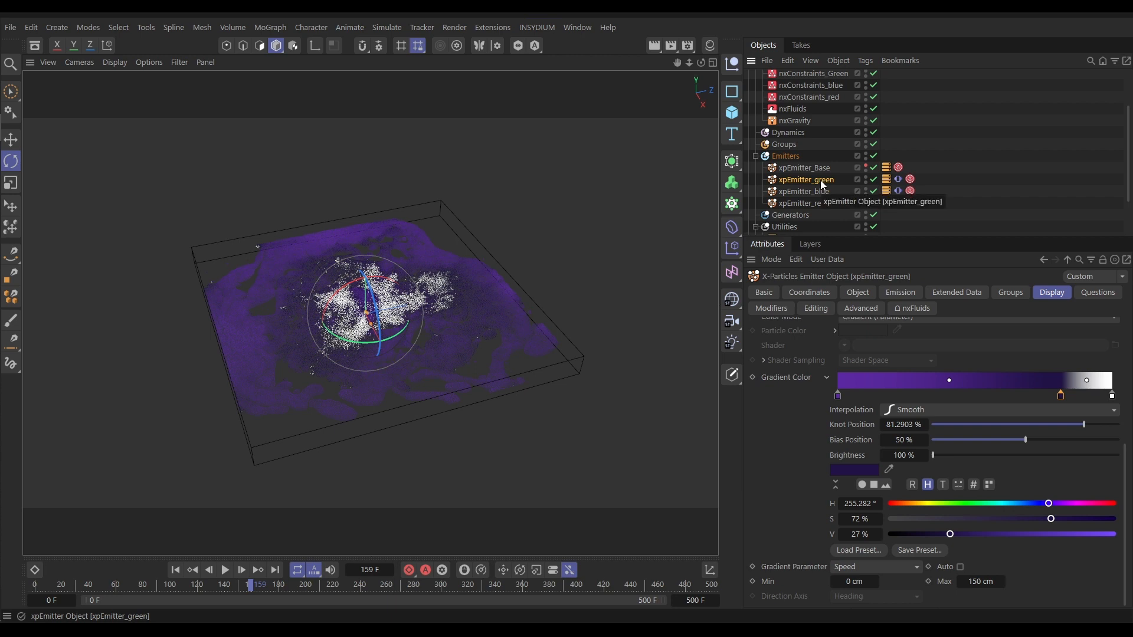
left_click(773, 292)
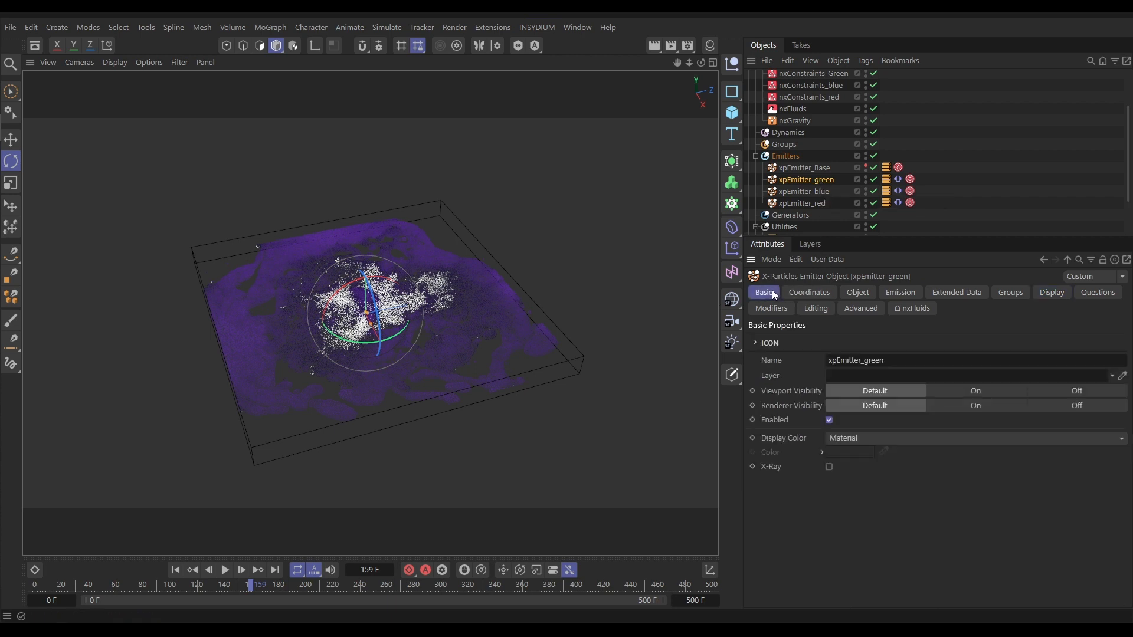
left_click(916, 360)
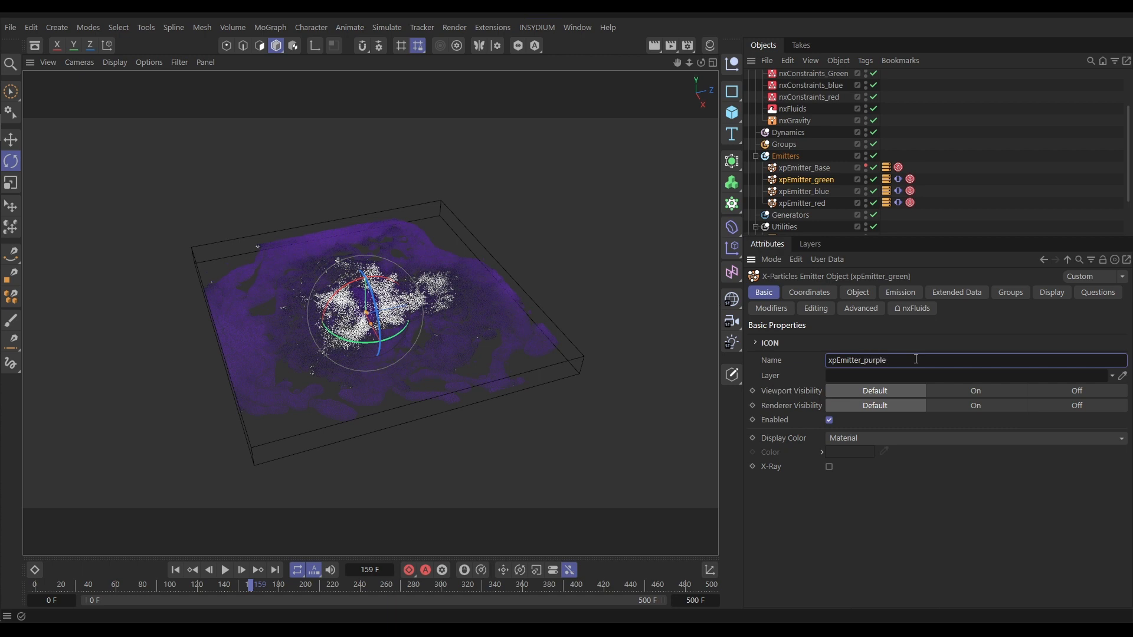
- Add a teal knot with hue 177° at about 27% of xpEmitter_blue's gradient, and tighten the bias on both sides, the first to 81.1%
left_click(814, 192)
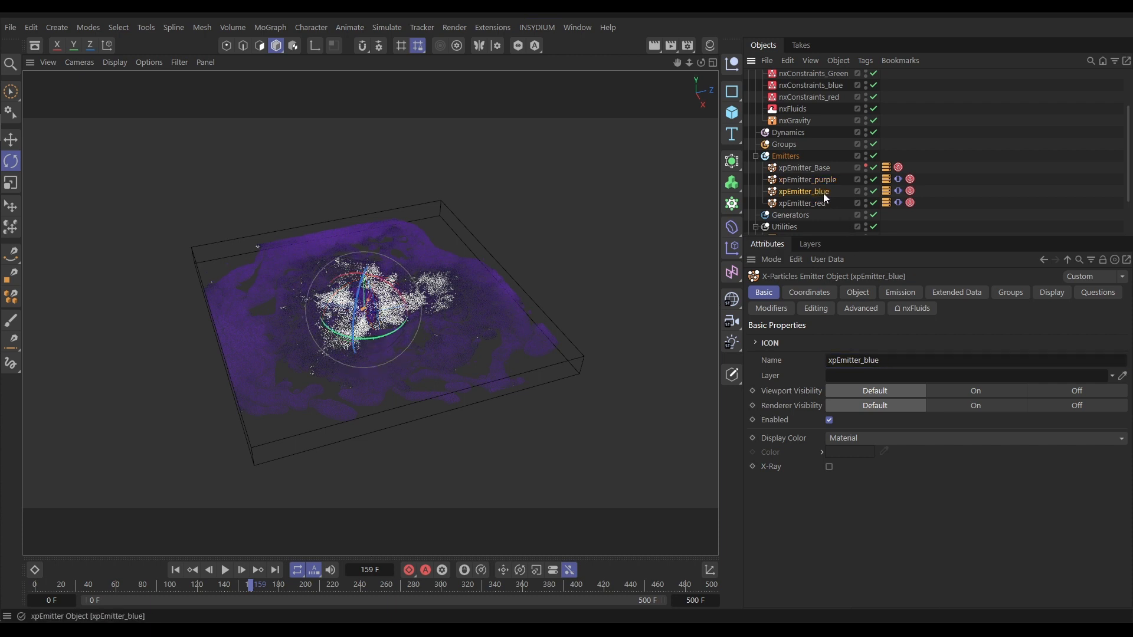
left_click(1048, 292)
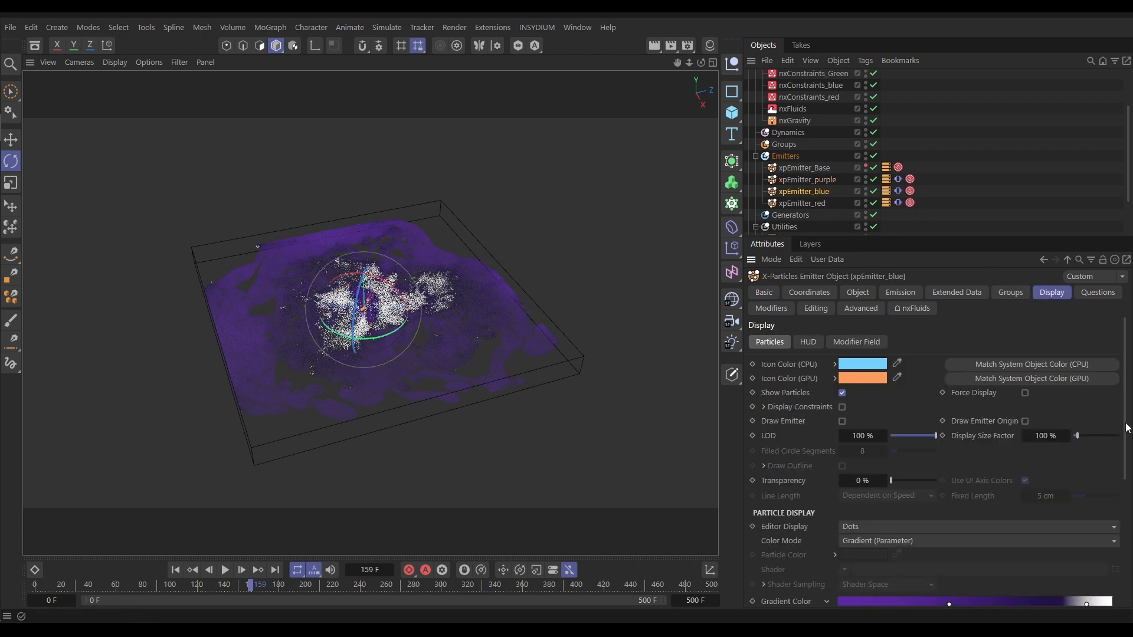
left_click_drag(1126, 429, 1129, 524)
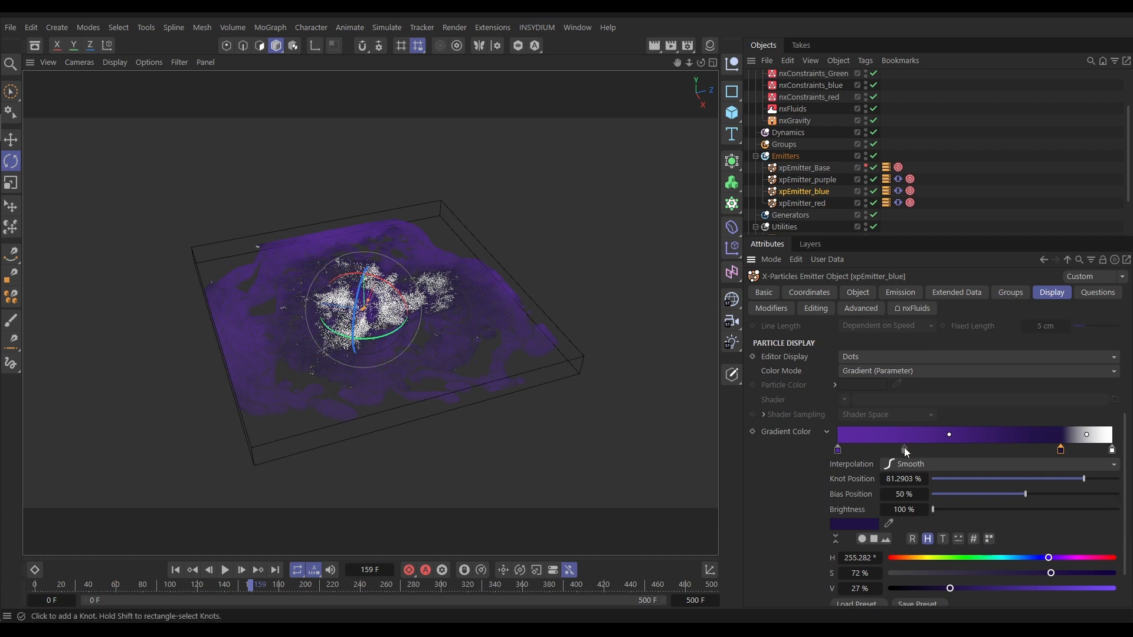
left_click(912, 447)
left_click(1001, 558)
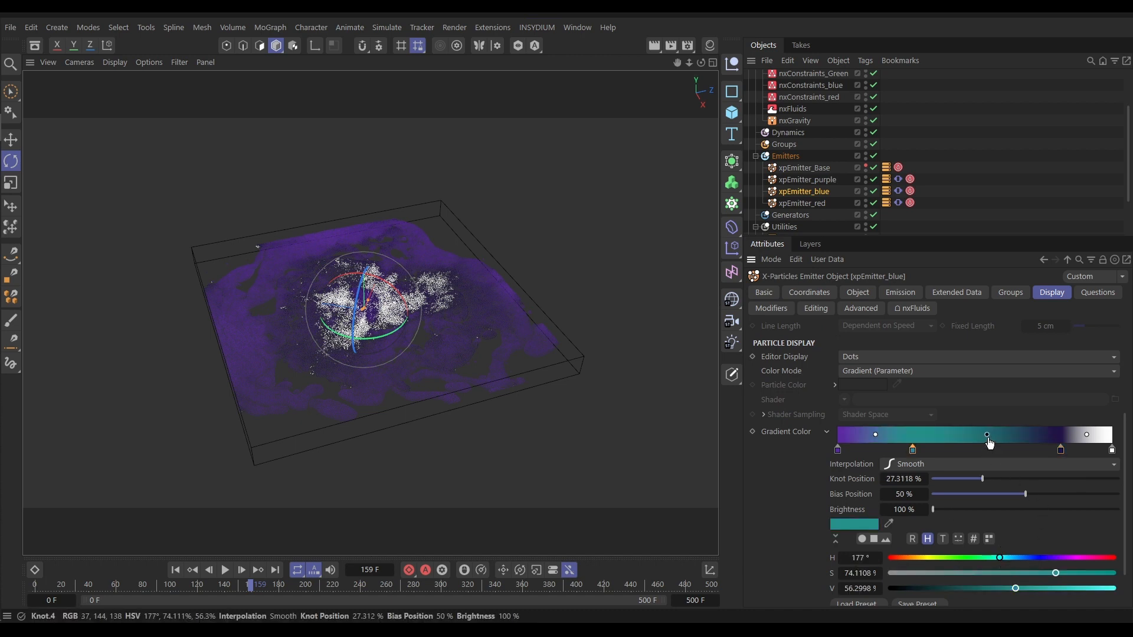
left_click_drag(986, 434, 898, 435)
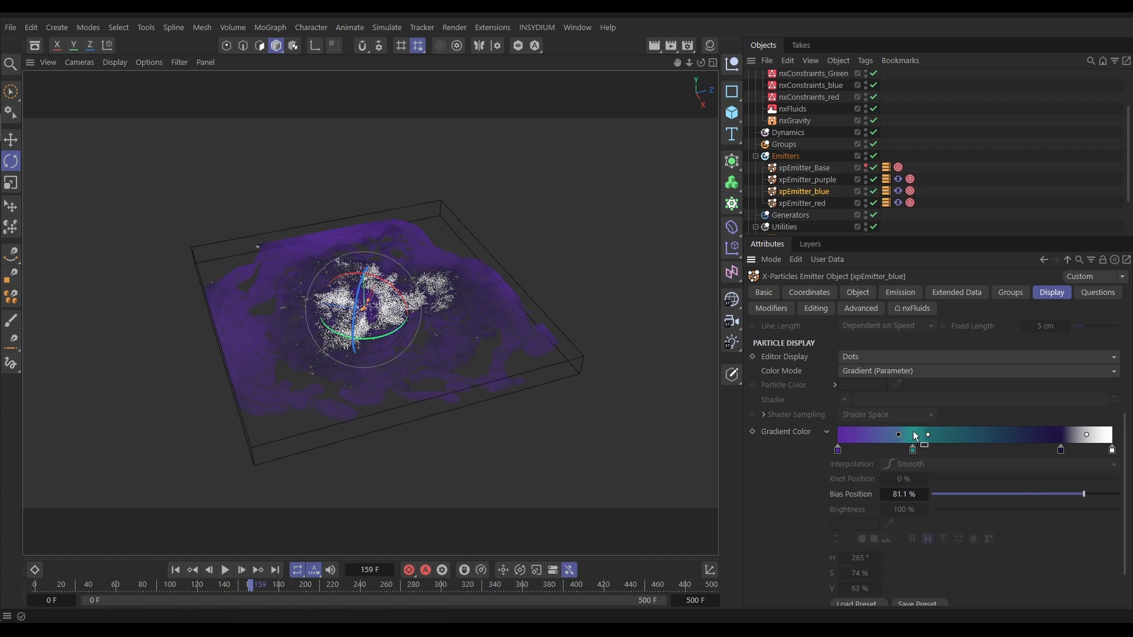
- Replay the simulation from the start, and shift the teal knot further along the gradient with the first bias at 88.65%
left_click(184, 572)
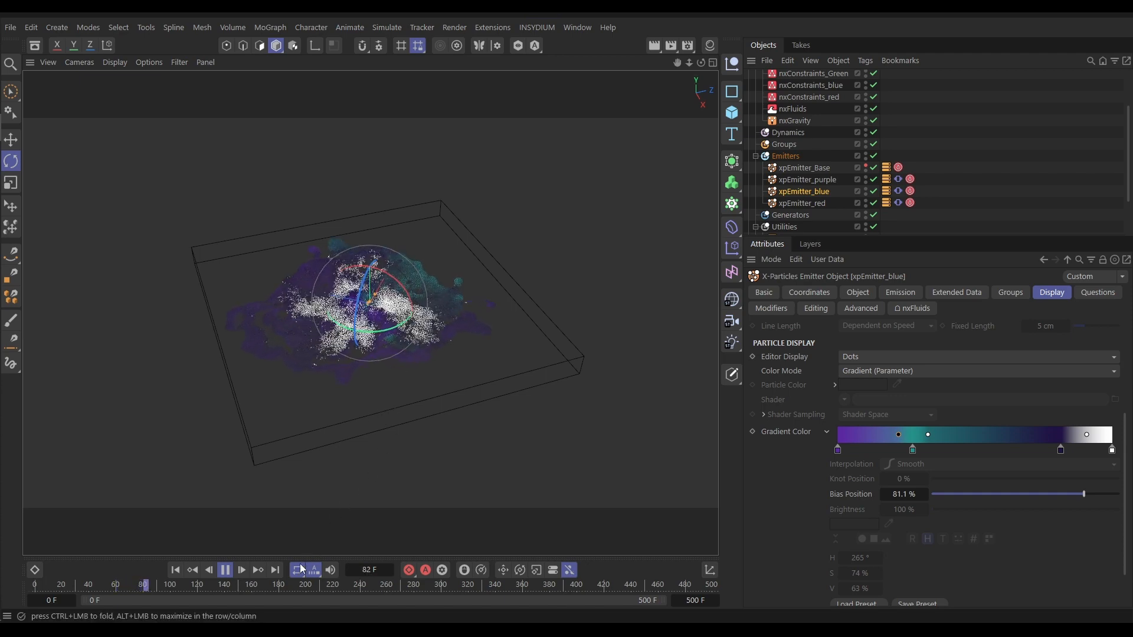
left_click(225, 569)
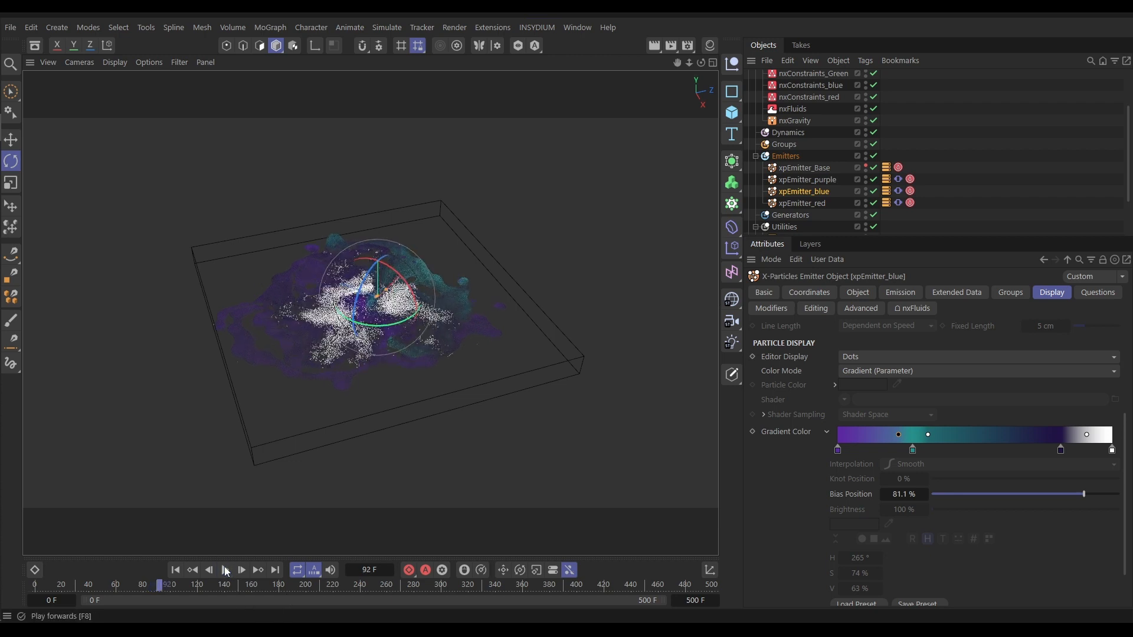
left_click_drag(913, 450, 934, 435)
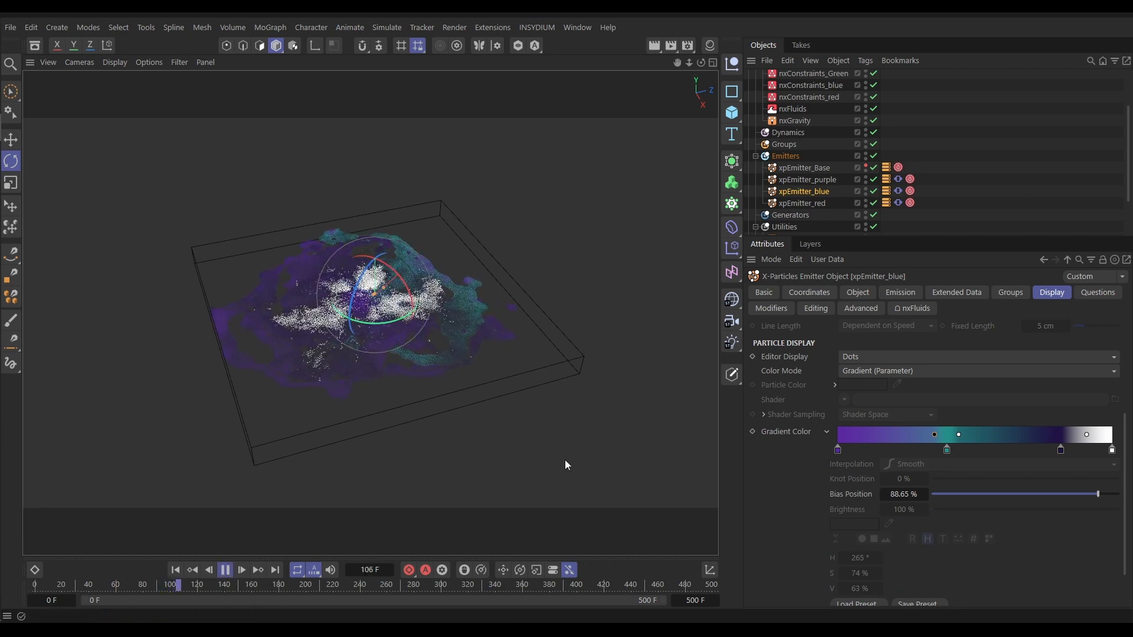
left_click(225, 571)
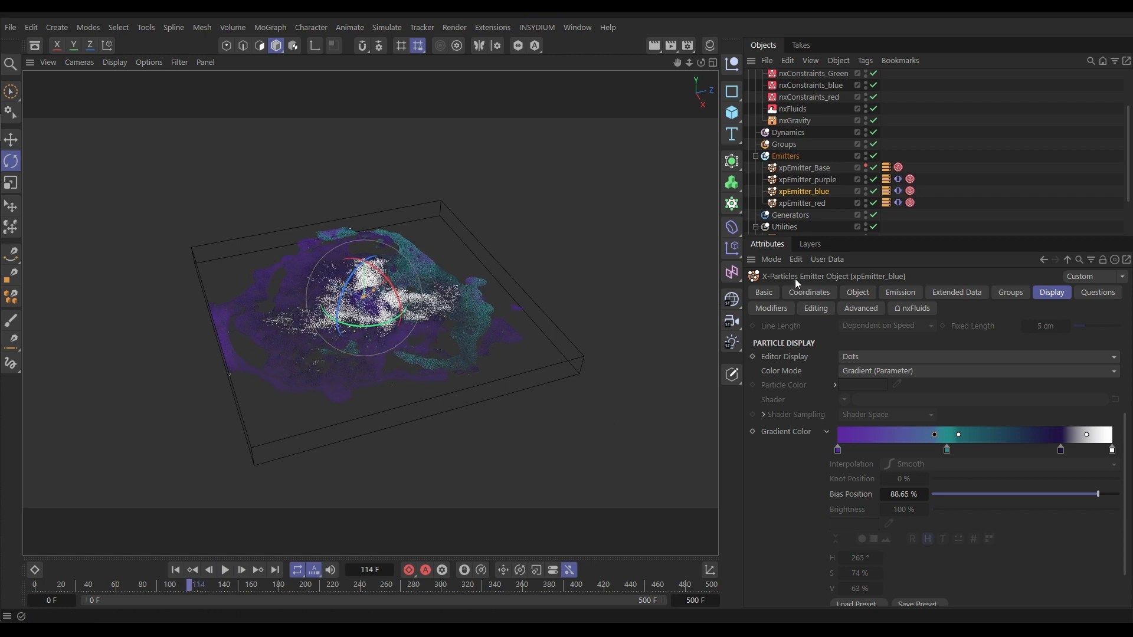
- Add a green knot at about 32% of xpEmitter_red's gradient with hue 146° and value 79%
left_click(823, 204)
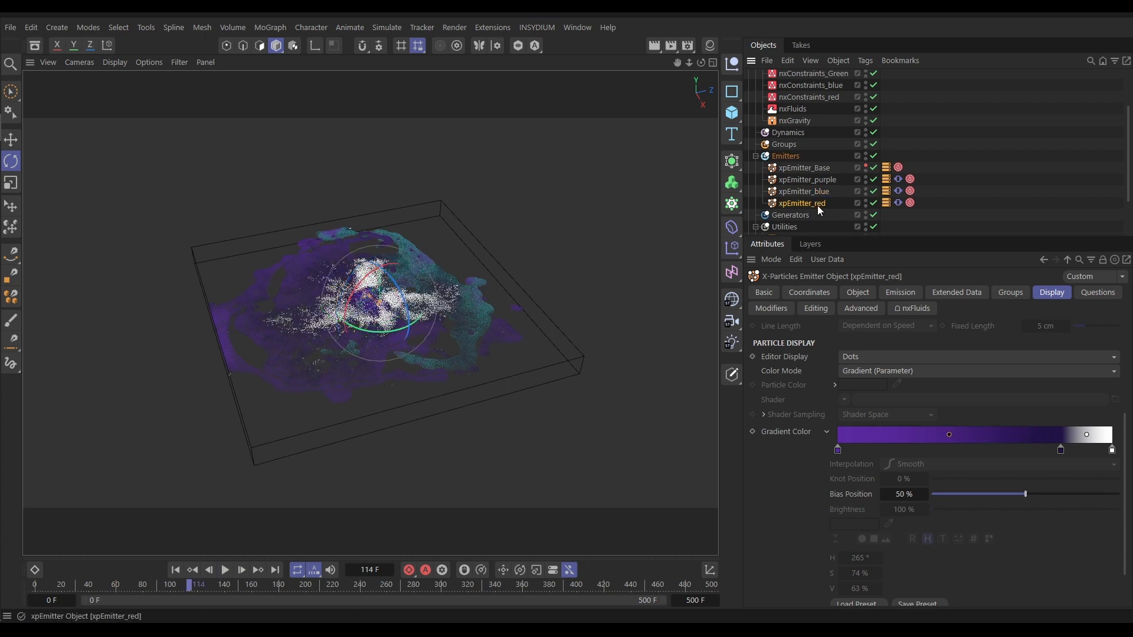
left_click(925, 448)
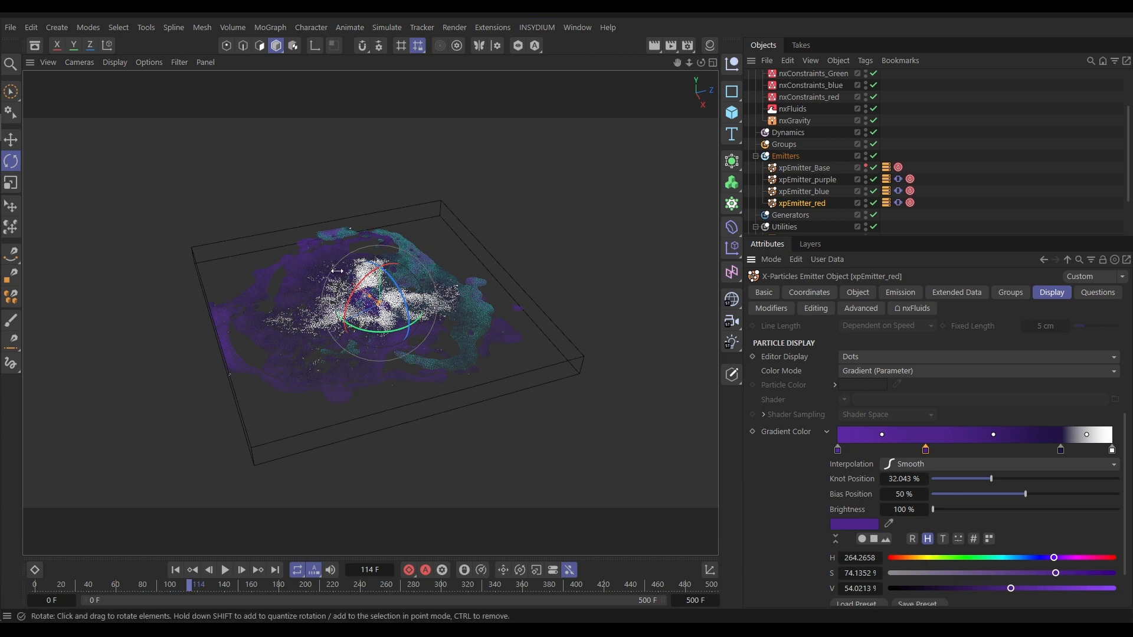
left_click_drag(1028, 558, 989, 559)
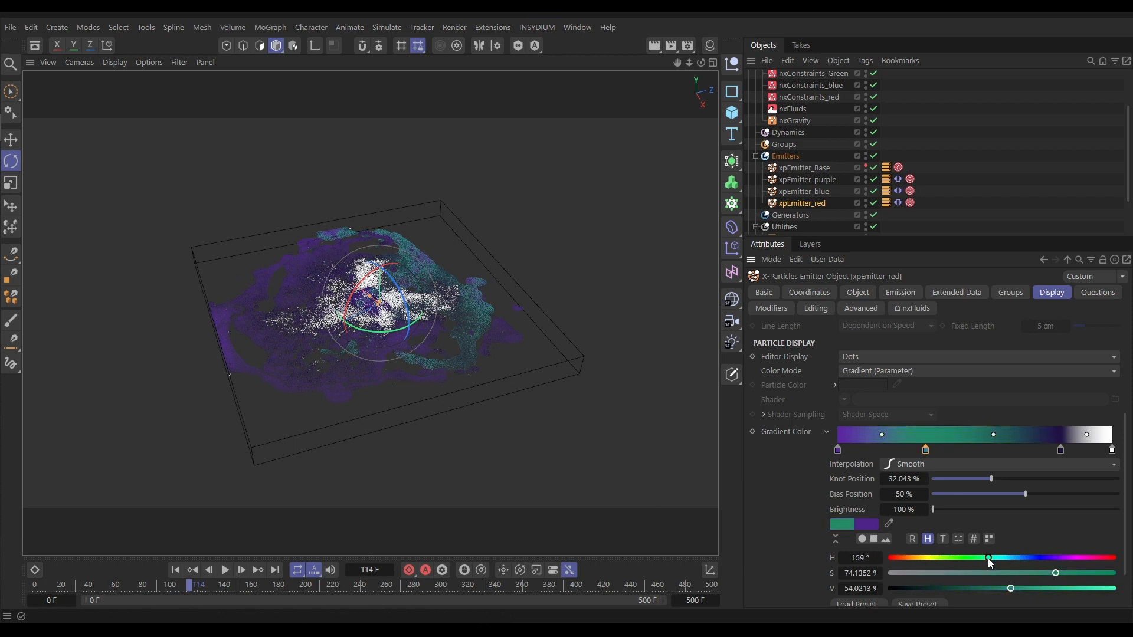
left_click_drag(1057, 588, 1067, 588)
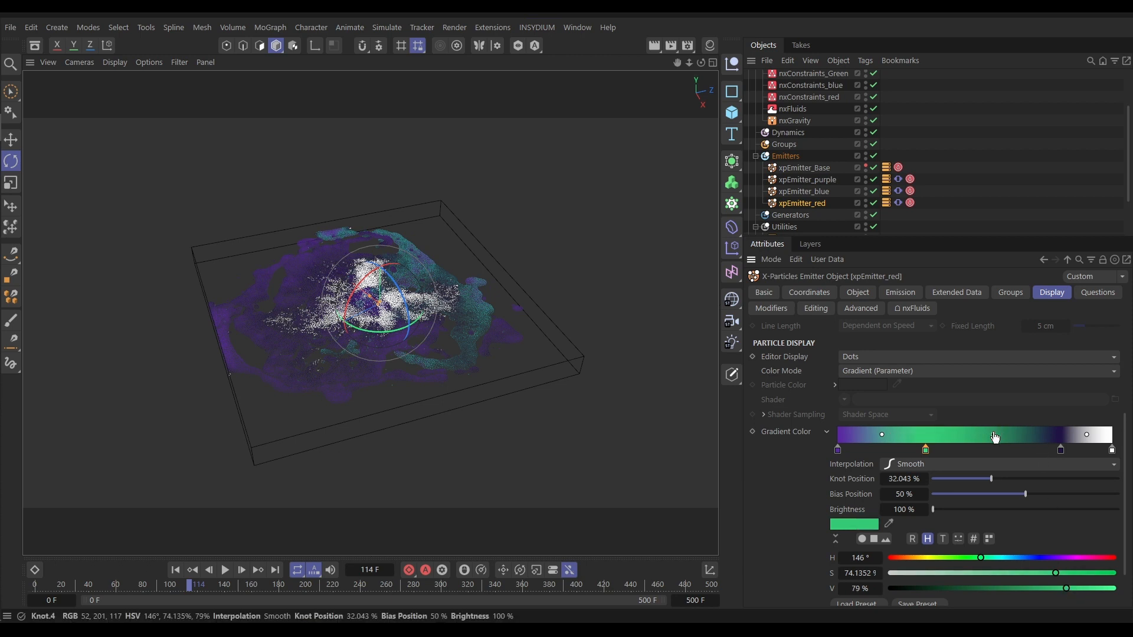
- Move the green knot to about 39%, reduce its saturation to 67%, and narrow its band with biases of 91.71% before and 6.11% after it
left_click_drag(994, 435, 946, 450)
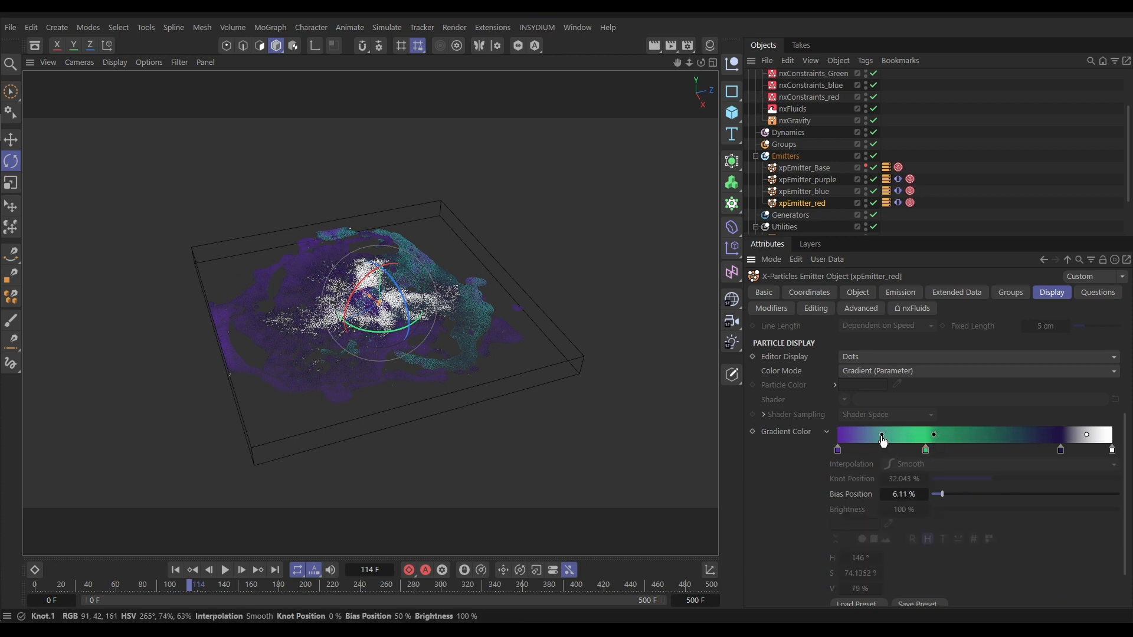
left_click_drag(882, 435, 939, 452)
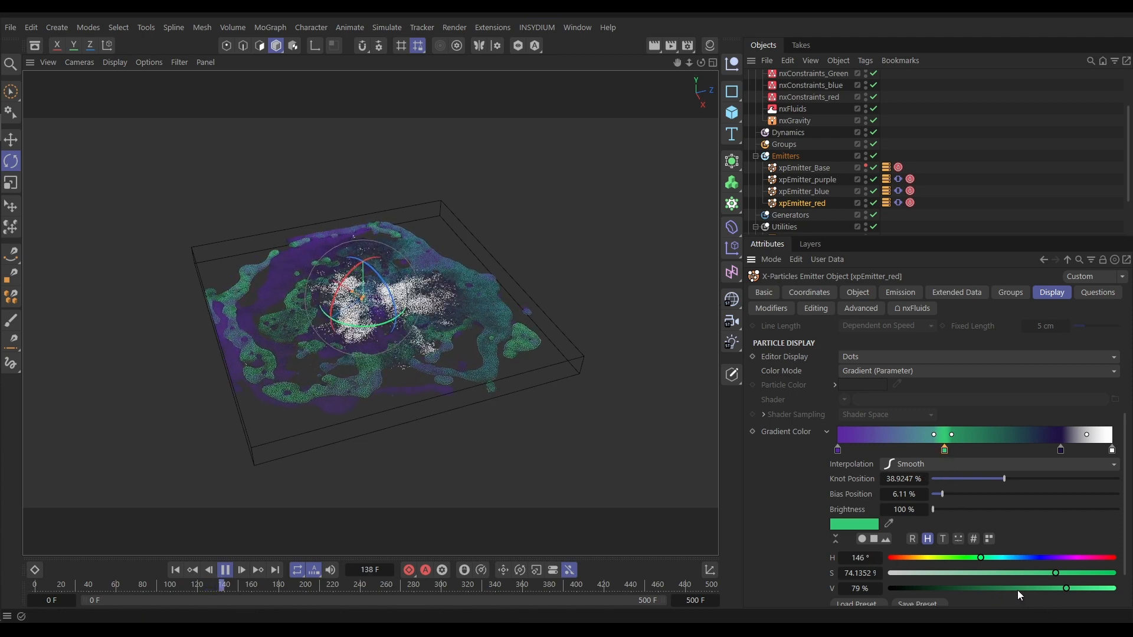
left_click_drag(1052, 573, 1040, 574)
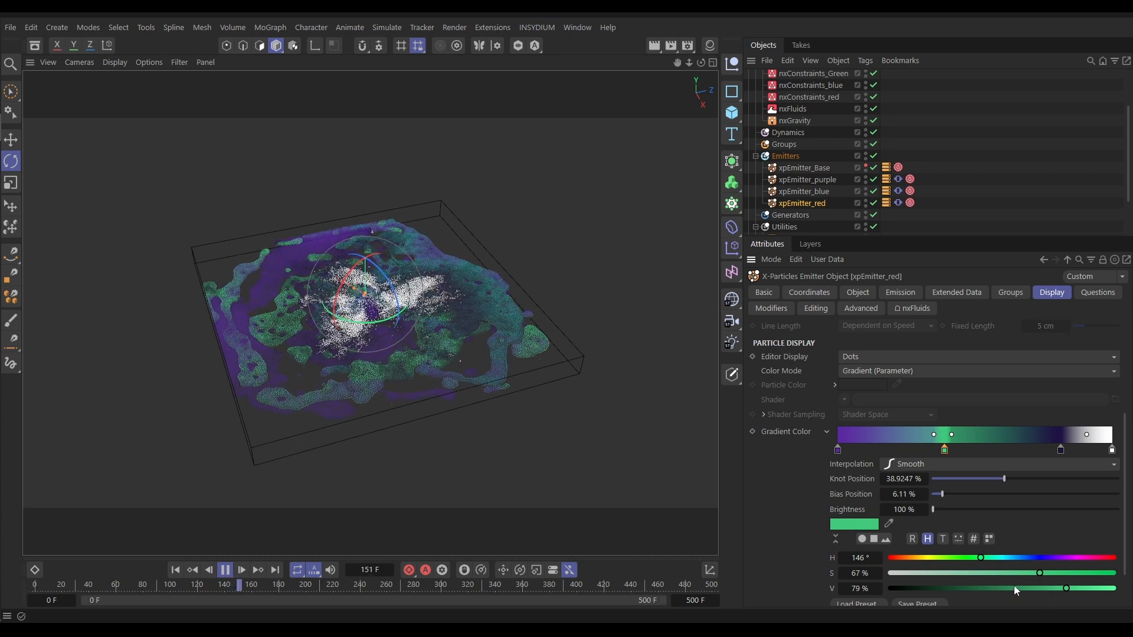
left_click_drag(934, 435, 936, 438)
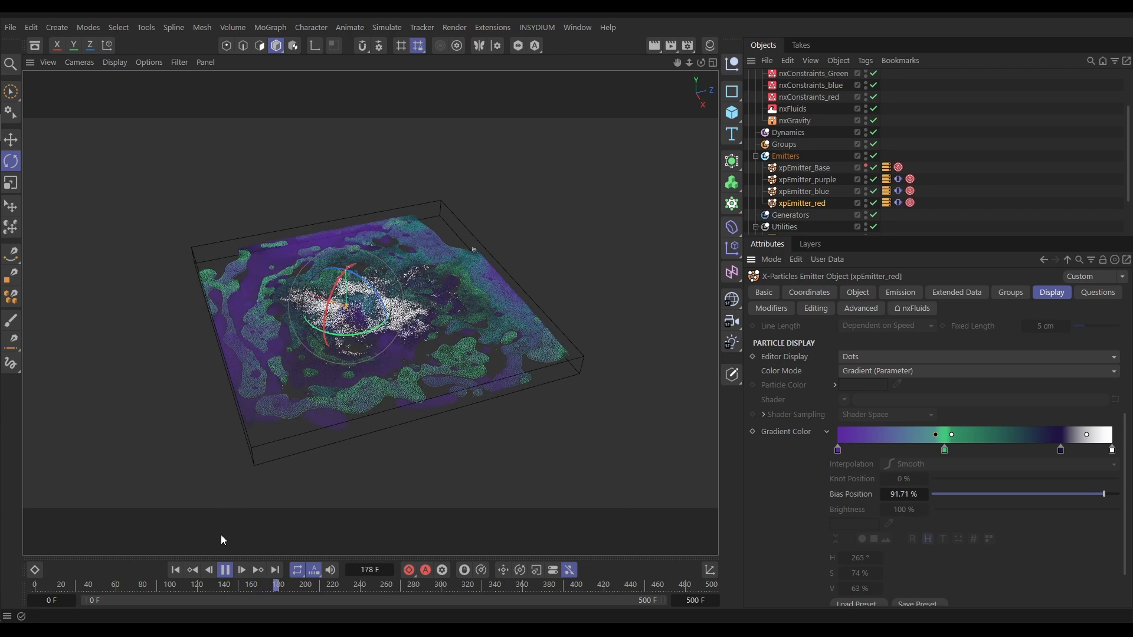
- Replay the simulation from the start, examine how the purple, teal and green fluids mix from a higher angle, and return to the first frame
left_click(175, 571)
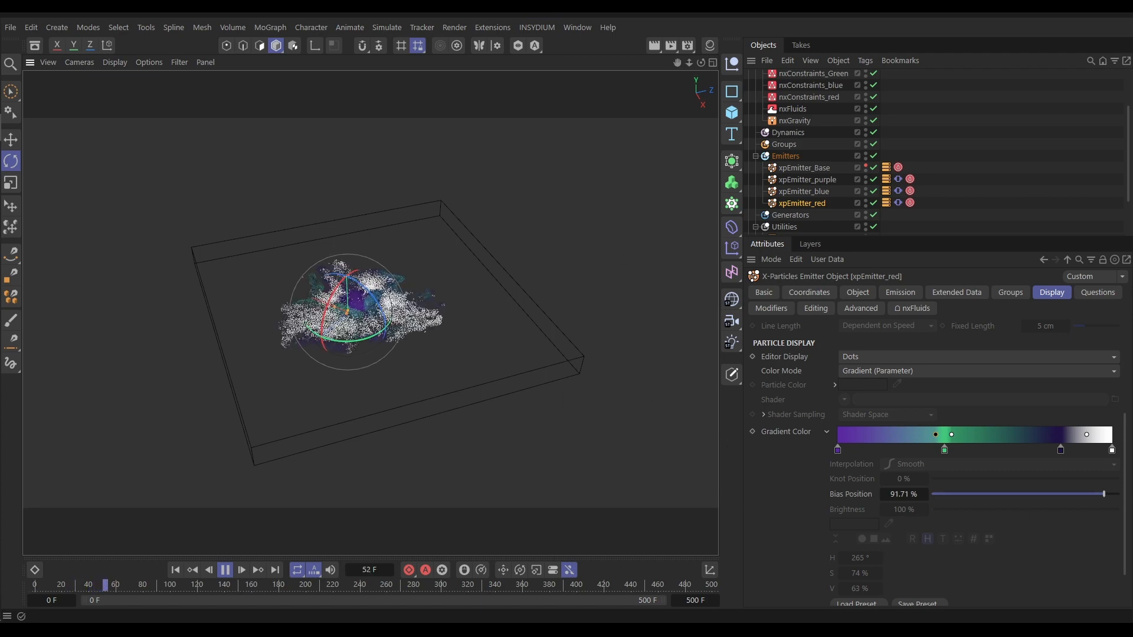
left_click_drag(1124, 499, 1125, 549)
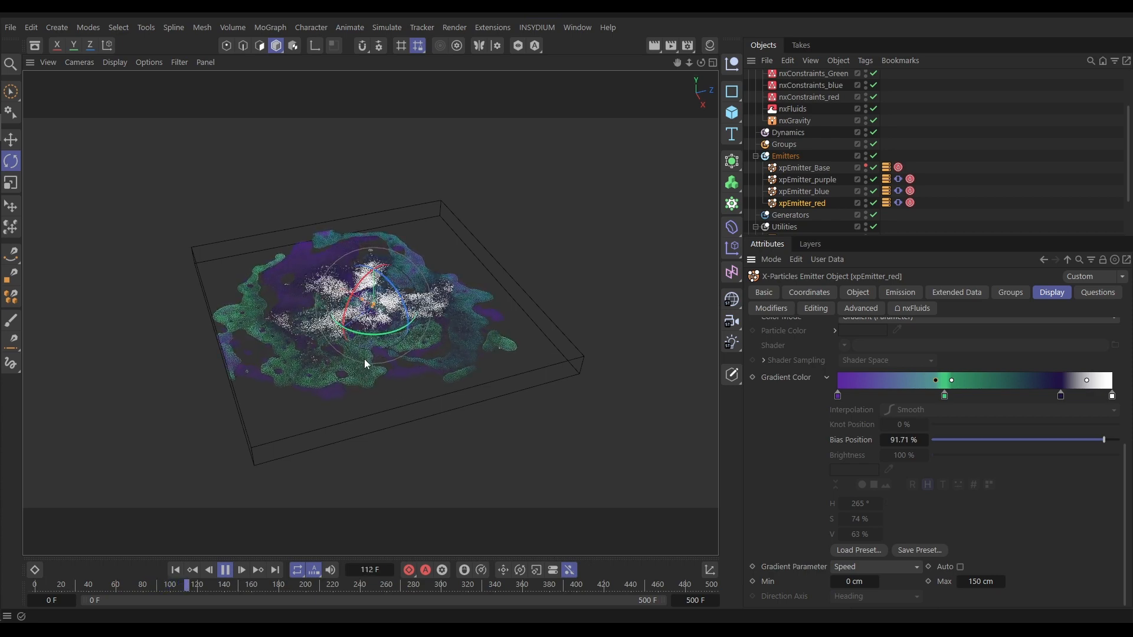
left_click(225, 571)
left_click_drag(381, 297, 348, 266, "alt")
scroll(359, 337, "up", 2)
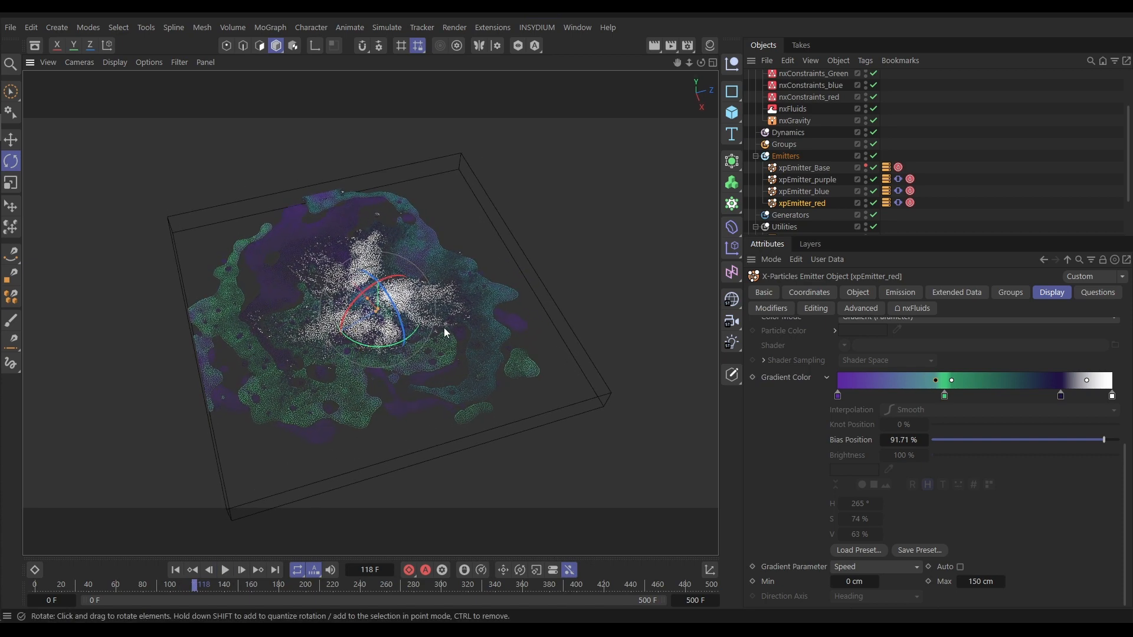
left_click_drag(445, 333, 399, 337, "alt")
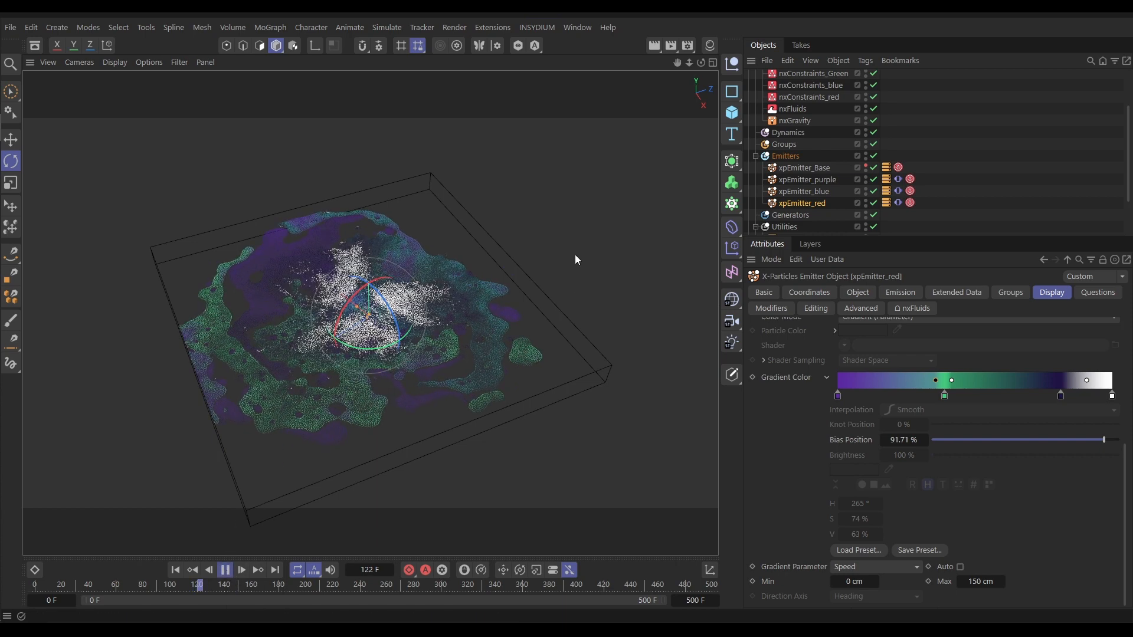
left_click(596, 354)
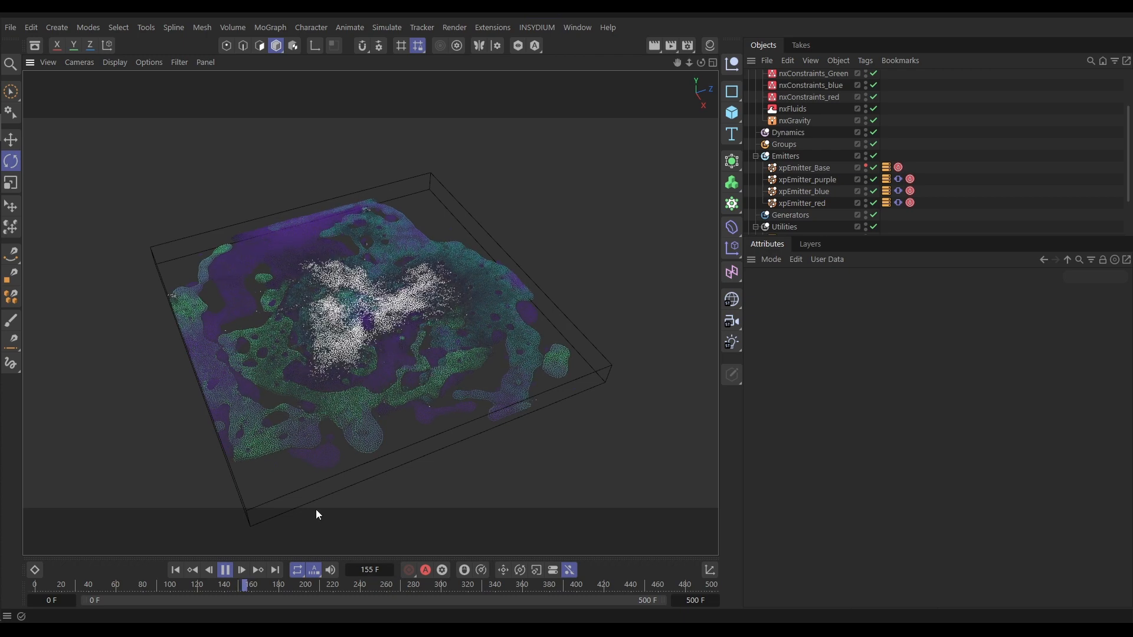
left_click(230, 573)
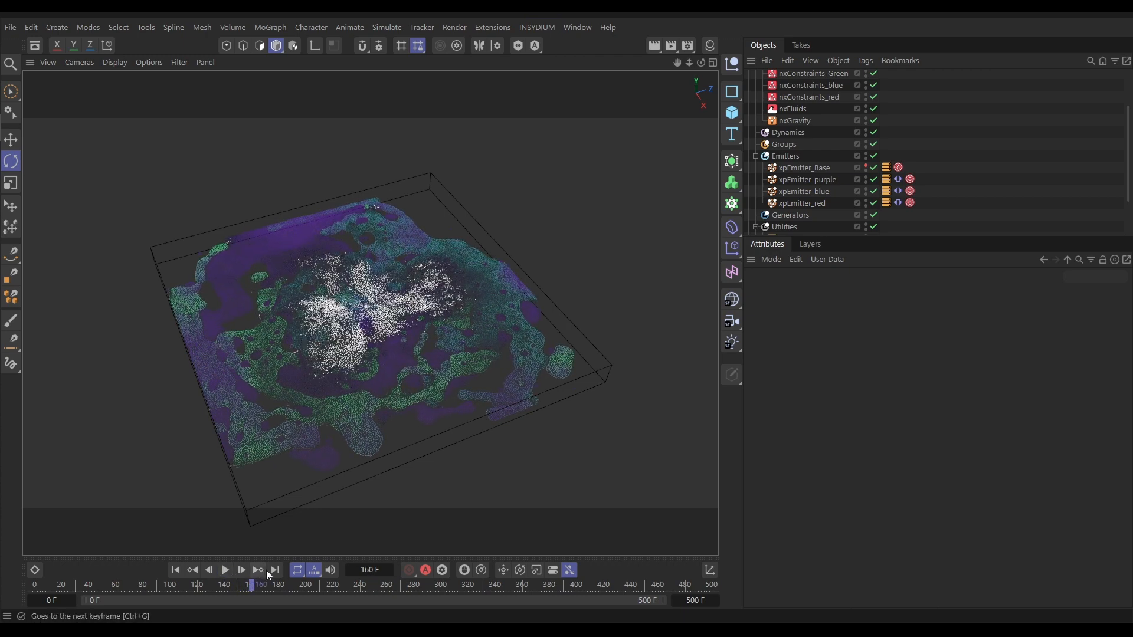
left_click(169, 570)
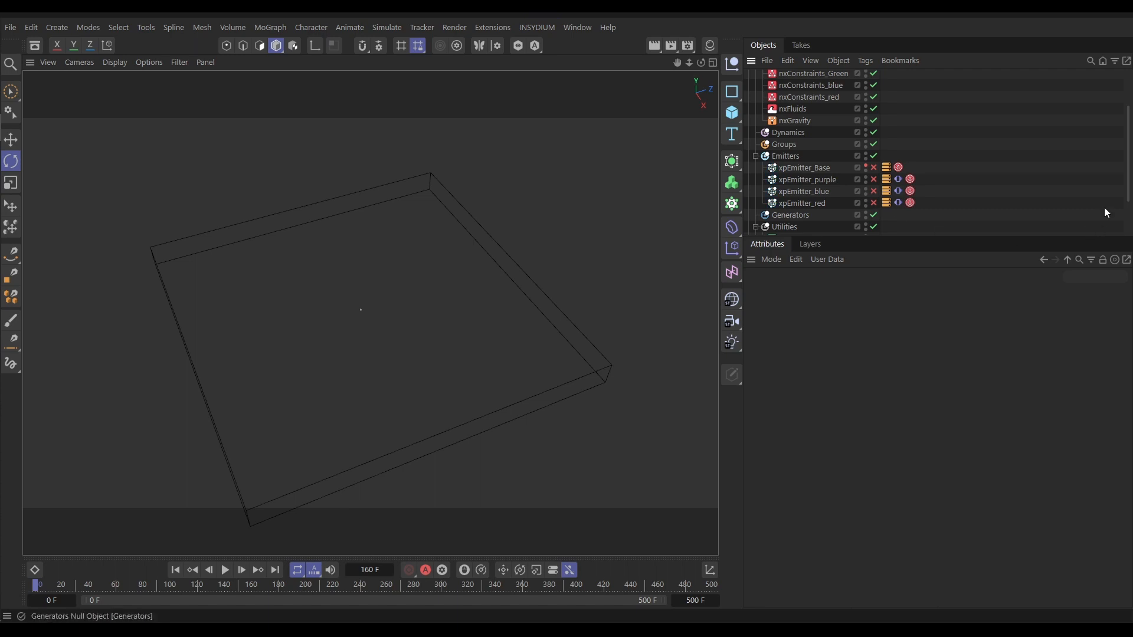
- Add an xpOcean generator to the X-Particles Generators folder
left_click_drag(1129, 179, 1130, 212)
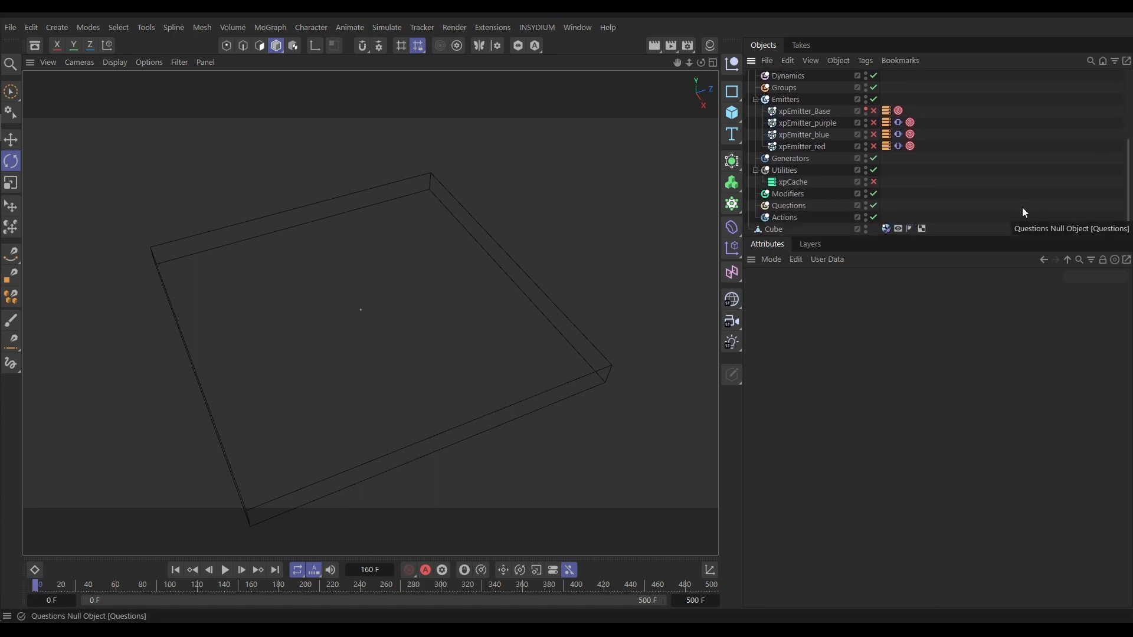
left_click(780, 160)
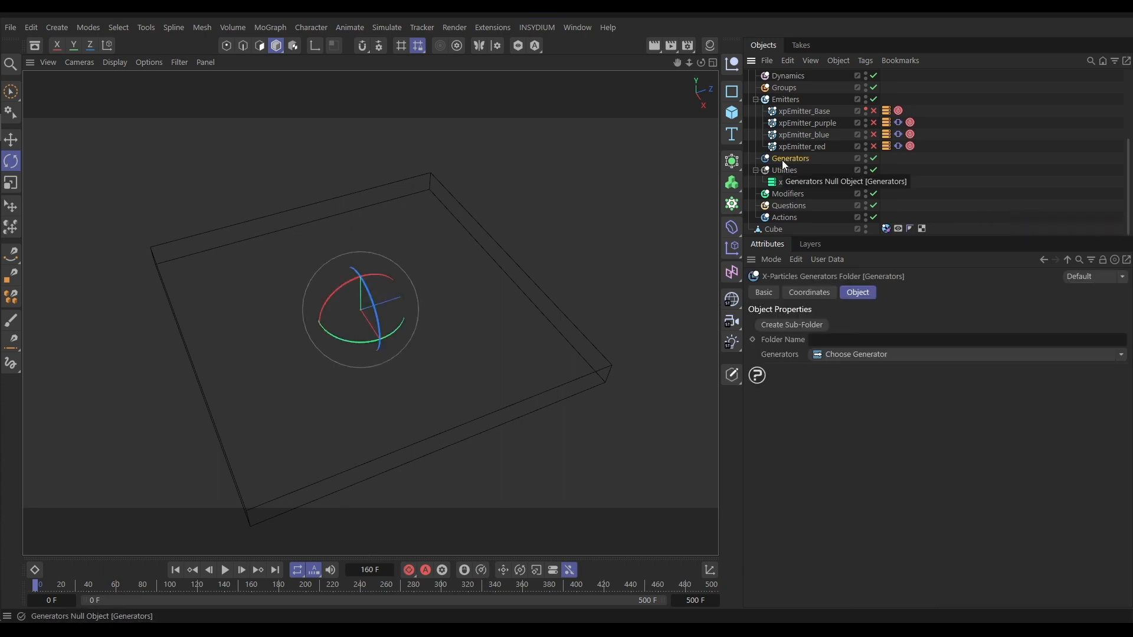
left_click(1120, 354)
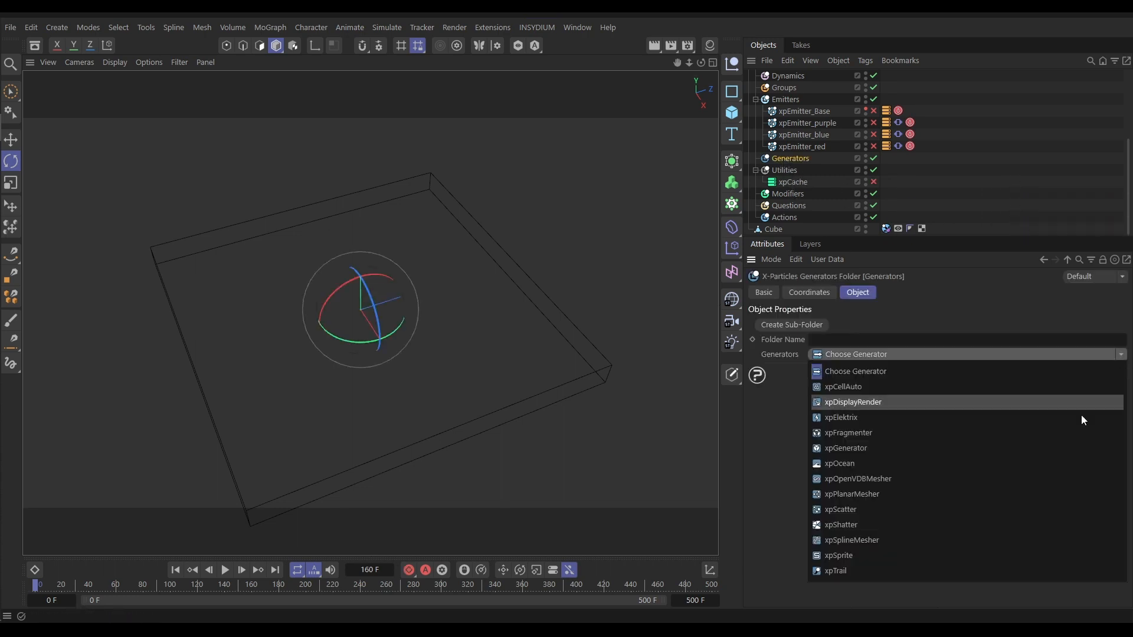
left_click(845, 466)
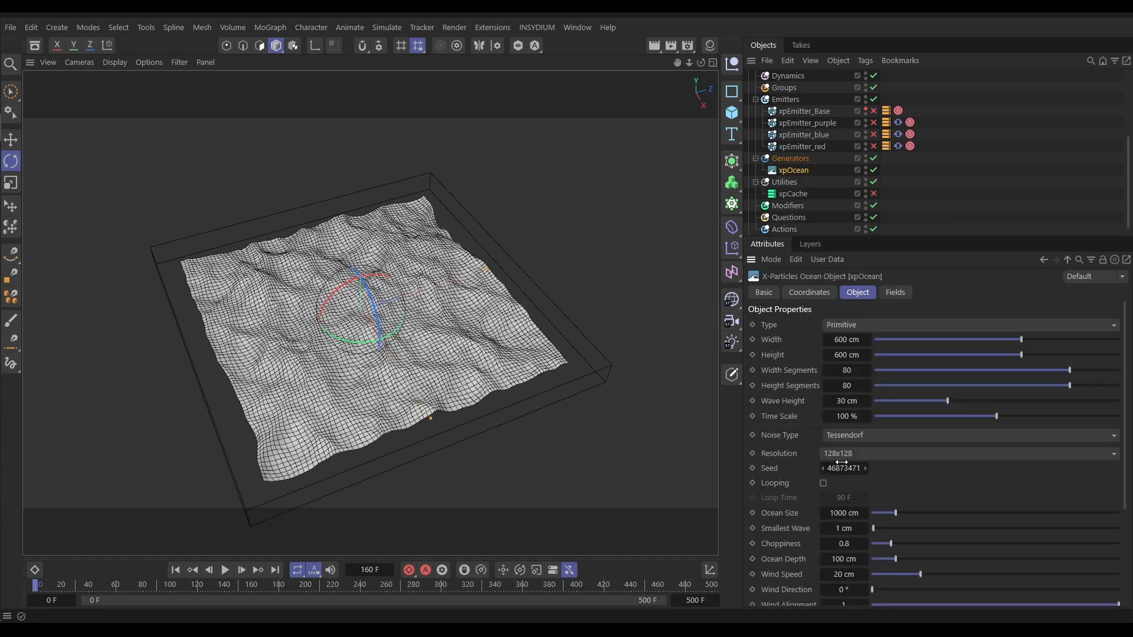
- Play the ocean surface animation from frame 0, and switch the viewport to Gouraud shading without wireframe lines
left_click_drag(429, 358, 302, 269)
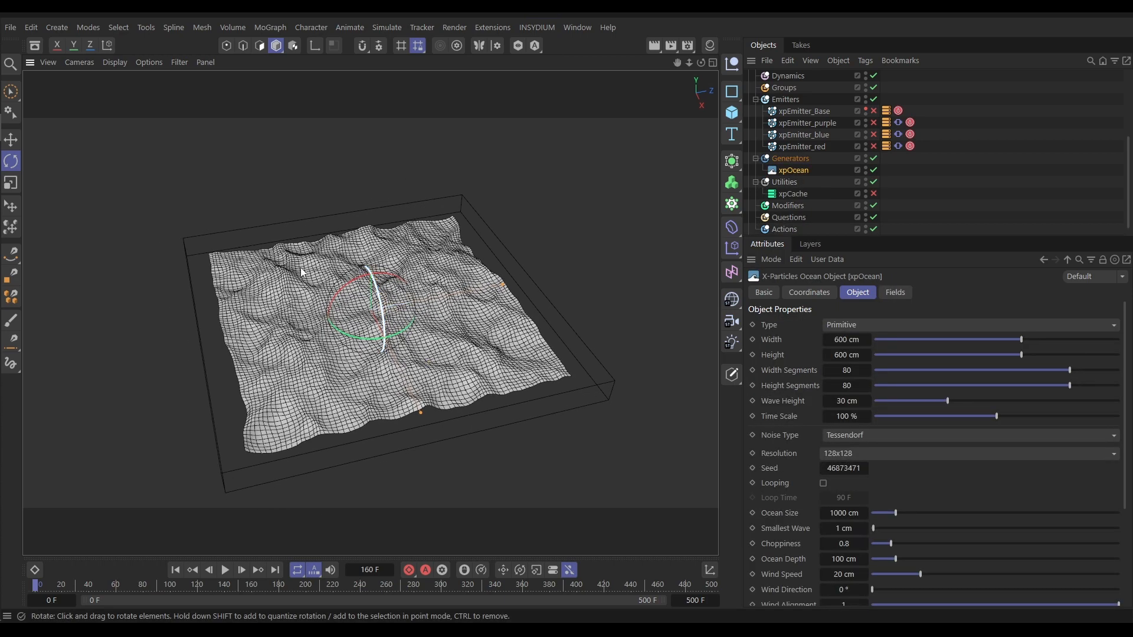
left_click(13, 95)
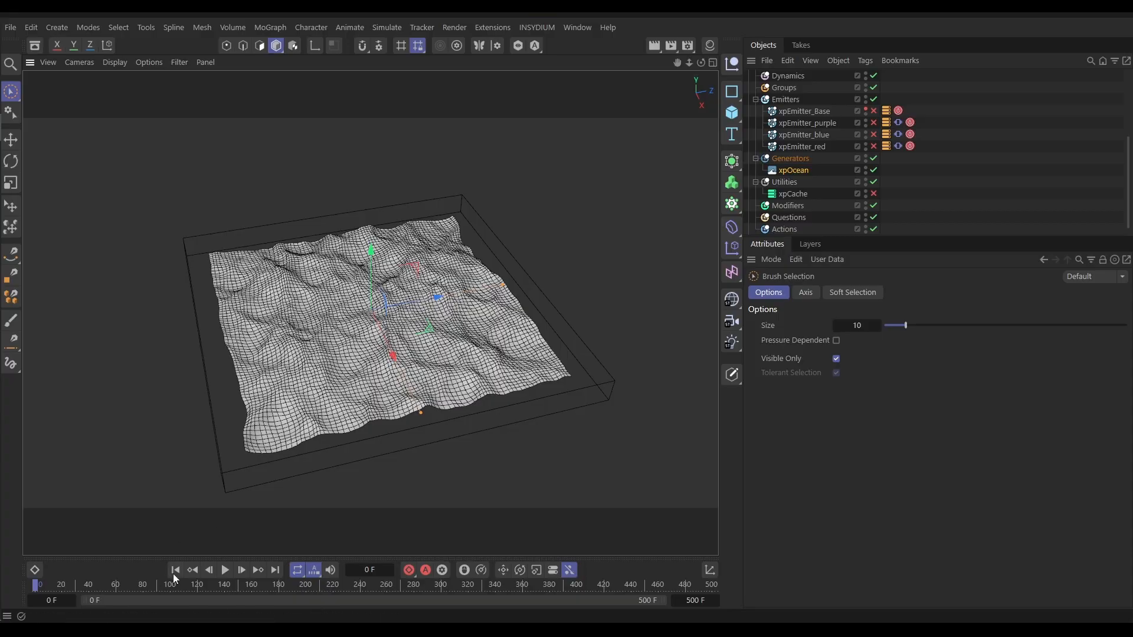
left_click(225, 570)
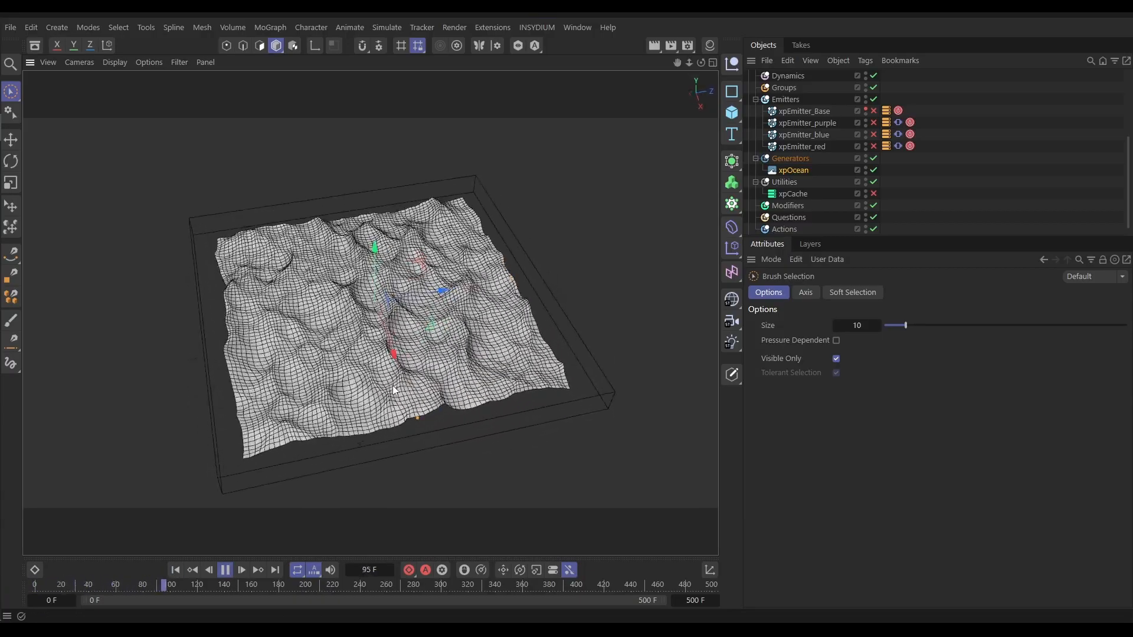
key("n")
key("a")
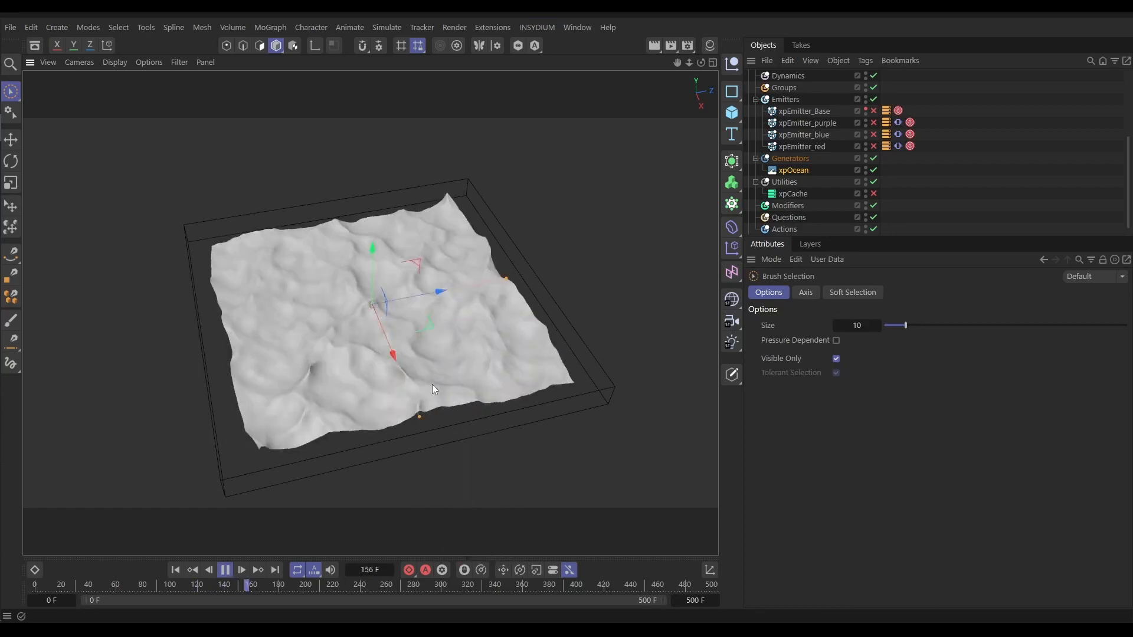
- Stop the playback, create a new standard material, and assign it to the xpOcean object
left_click(225, 570)
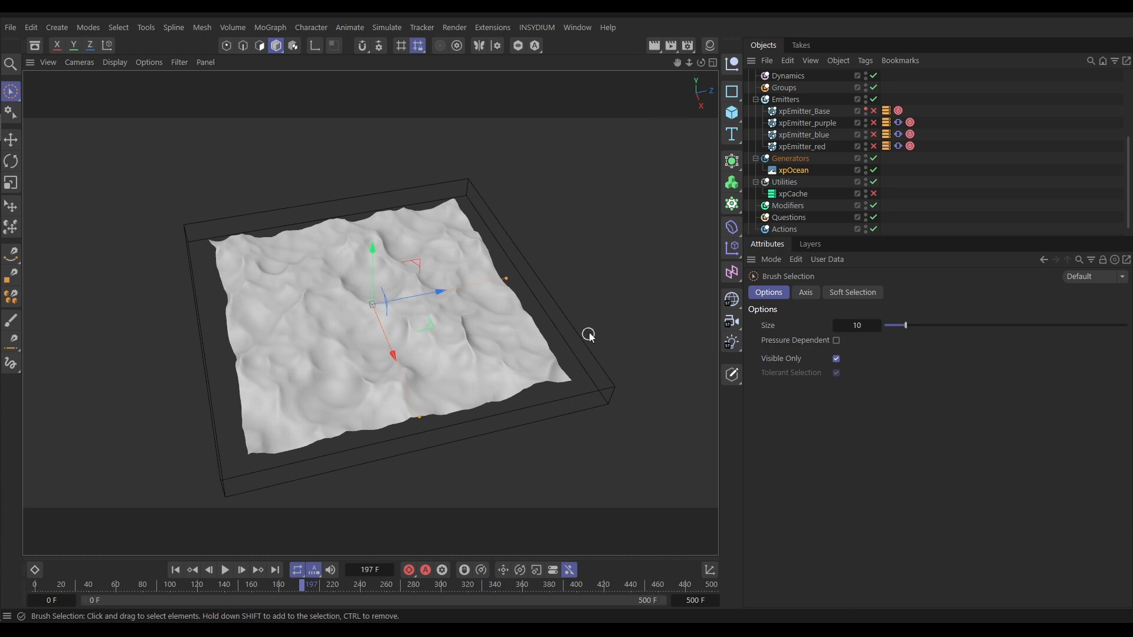
left_click(710, 46)
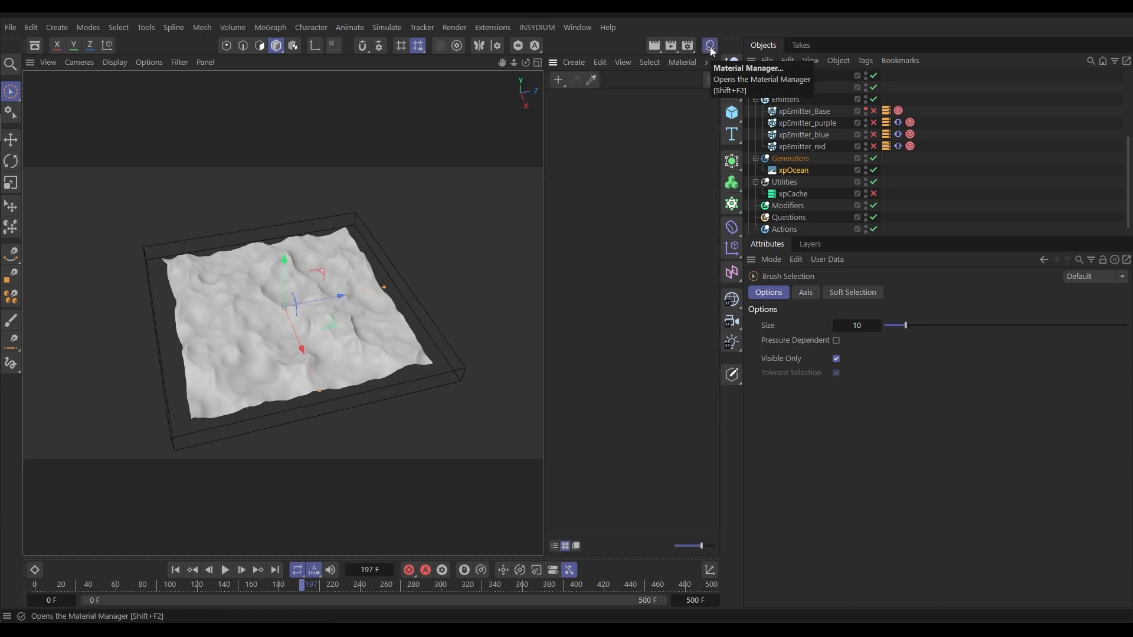
double_click(563, 132)
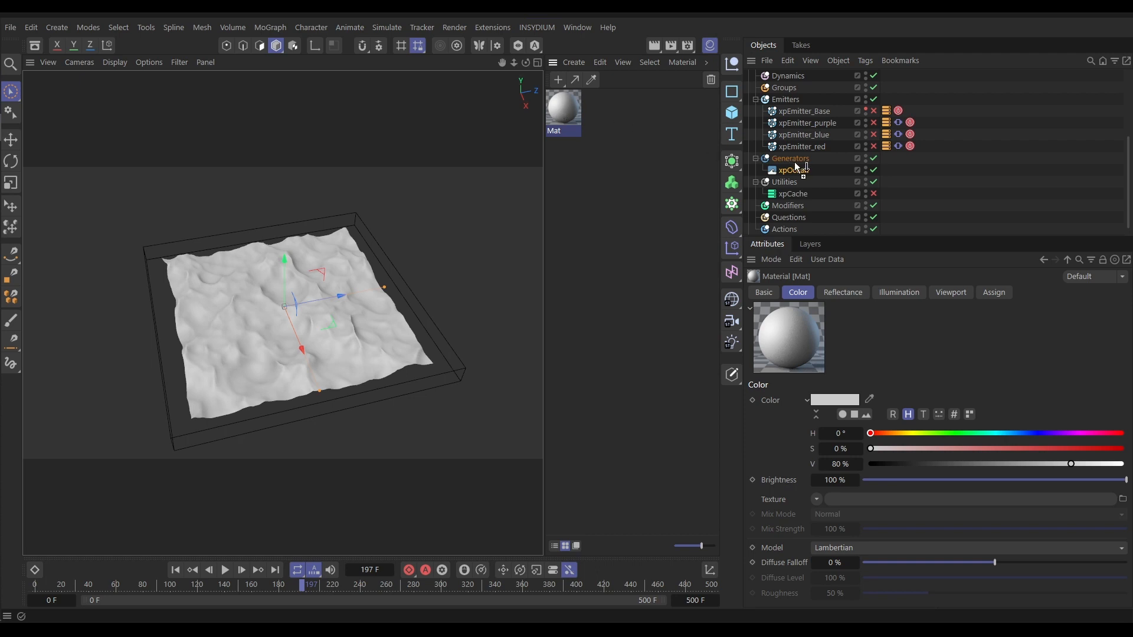
left_click_drag(806, 178, 802, 175)
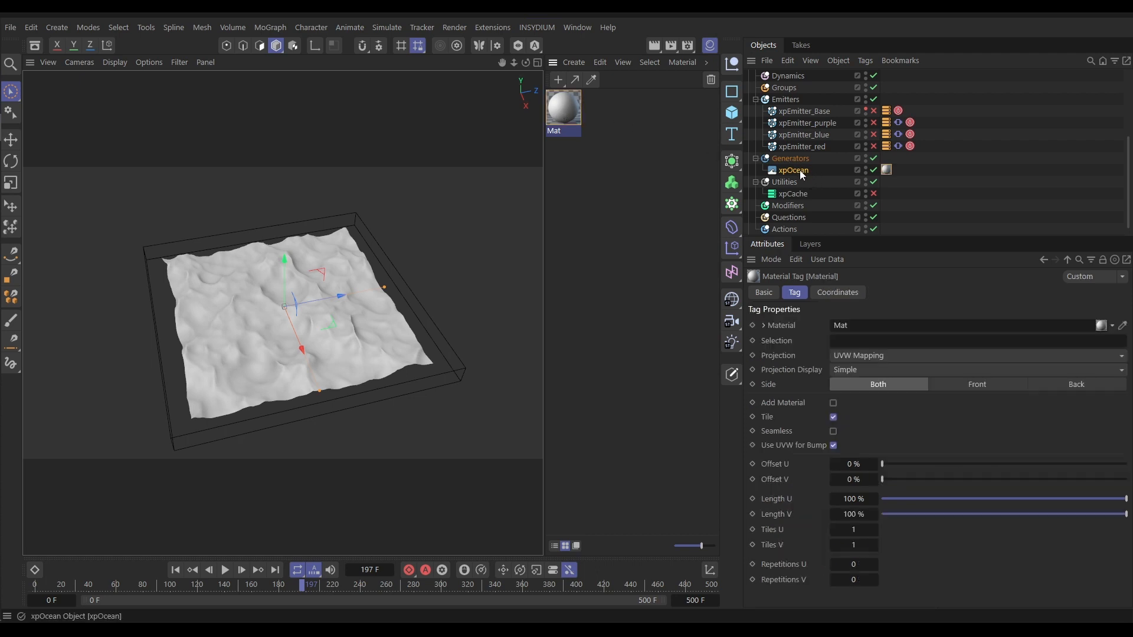
- Turn off the ocean material's Reflectance channel and load a Fresnel shader as its Color texture
double_click(566, 105)
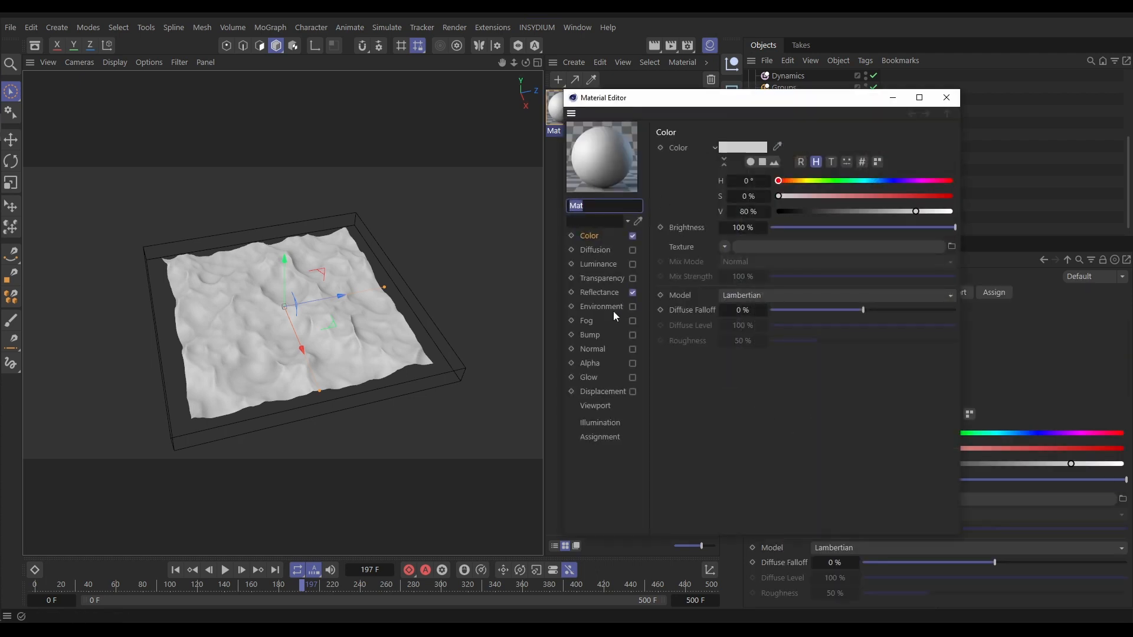
left_click(632, 293)
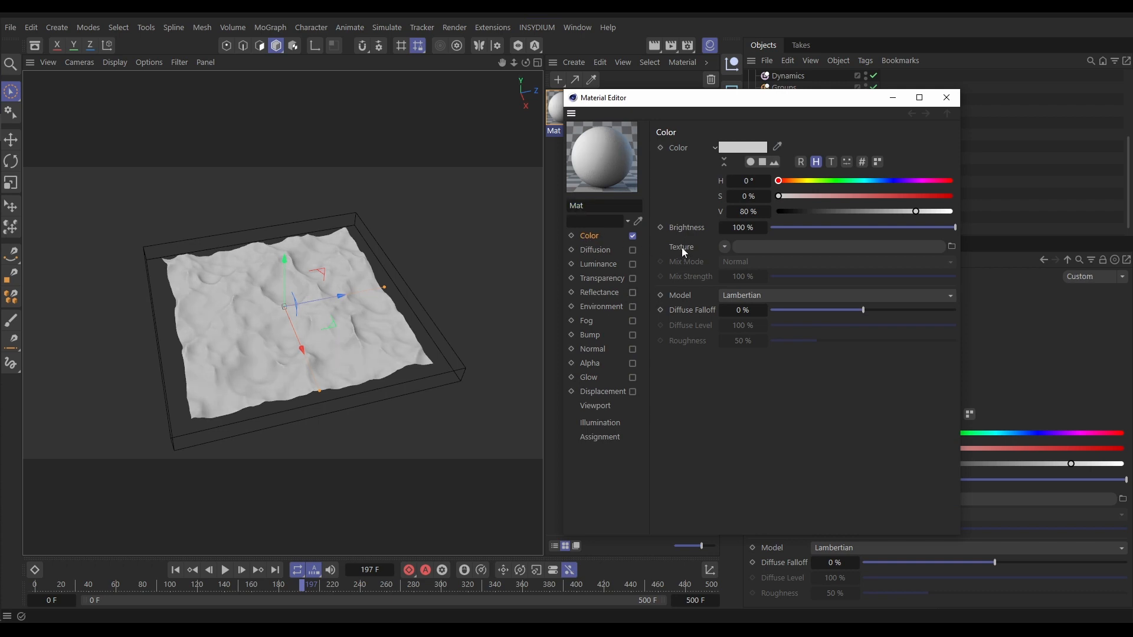
left_click(725, 249)
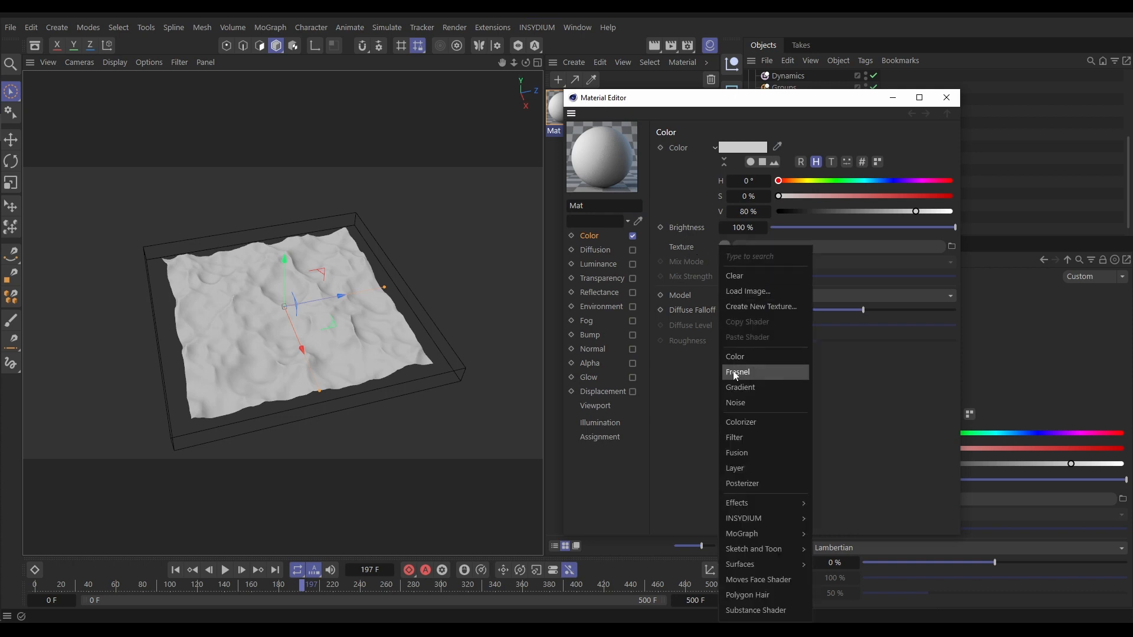
left_click(750, 374)
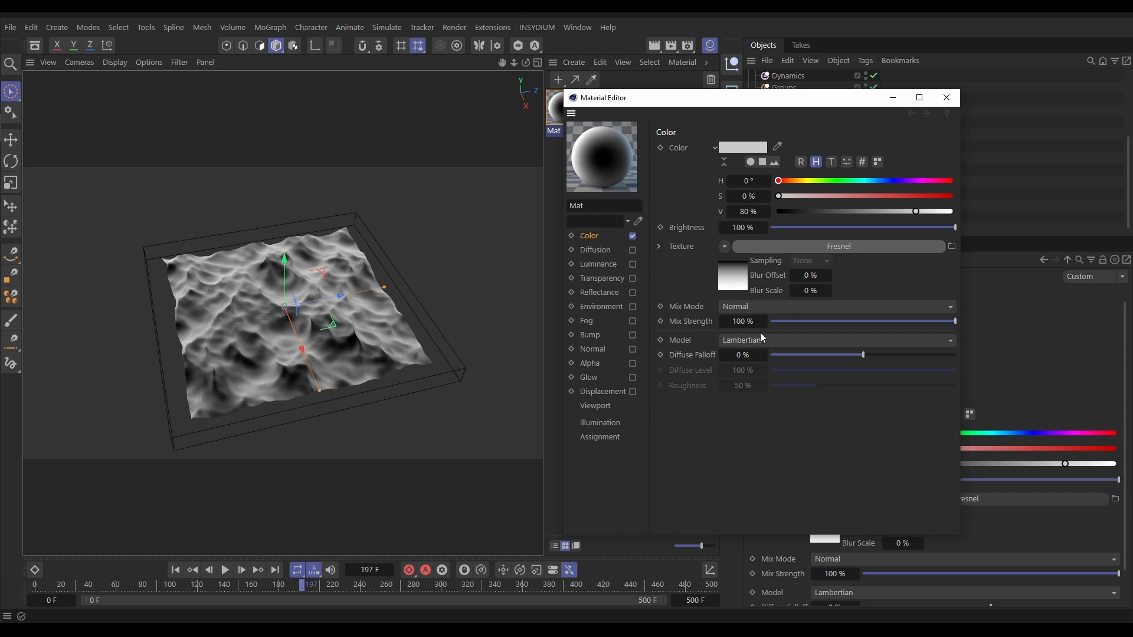
- Change the Fresnel gradient's black knot to dark blue with hue 238°, saturation 53% and value about 28%
left_click(738, 285)
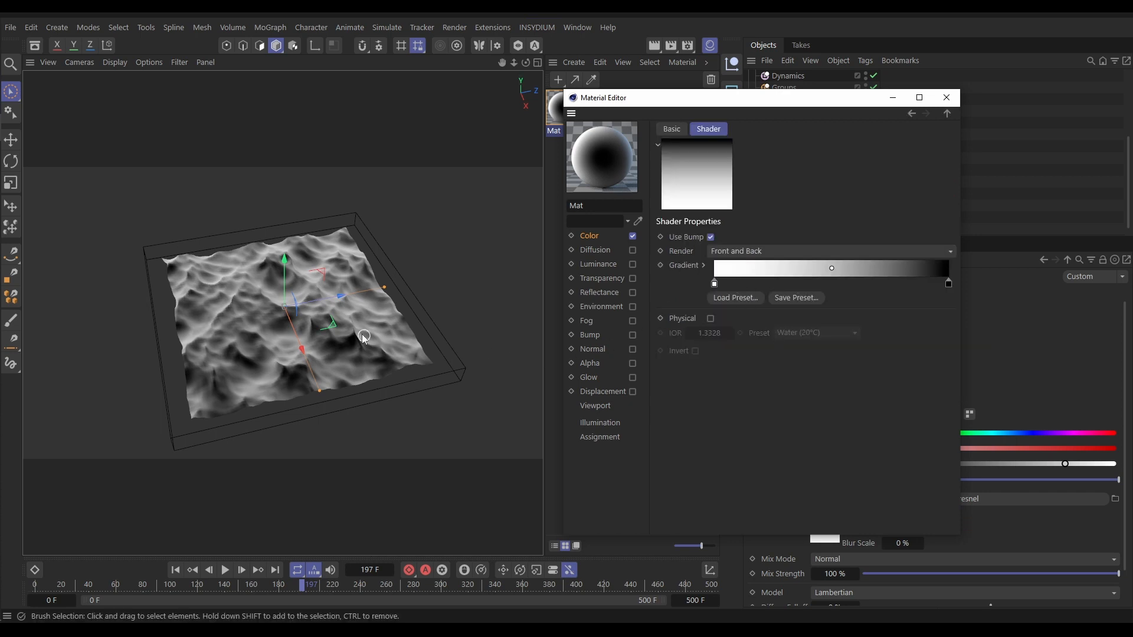
mouse_move(360, 313)
left_mouse_down("alt")
mouse_move(348, 394)
mouse_move(331, 309)
mouse_move(348, 286)
mouse_move(320, 386)
left_mouse_up("alt")
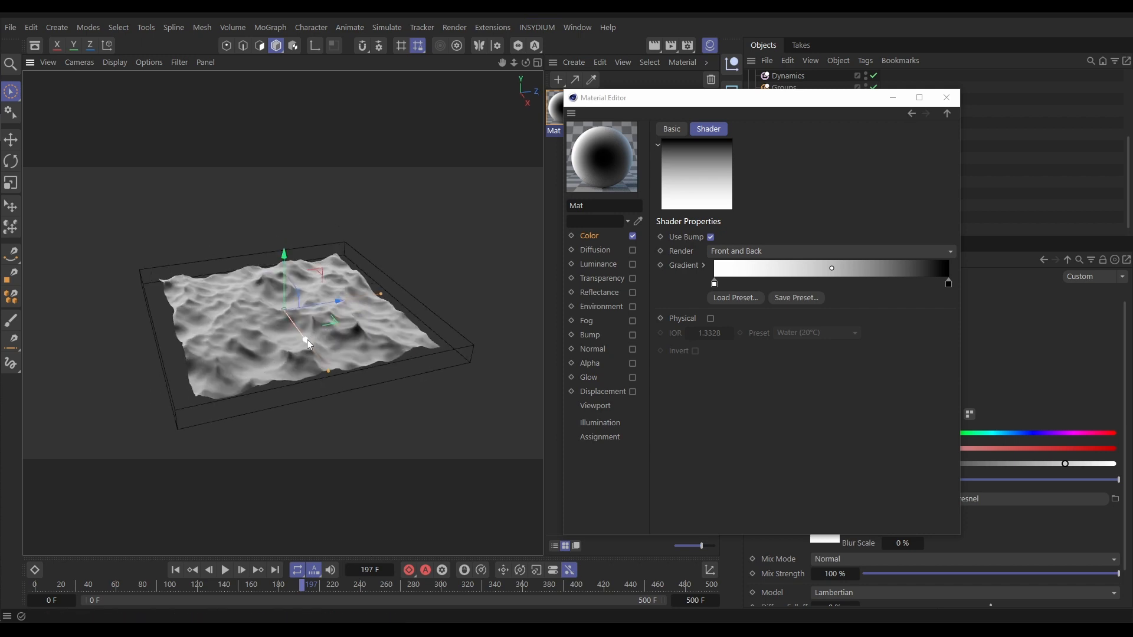
left_click_drag(307, 338, 273, 263, "alt")
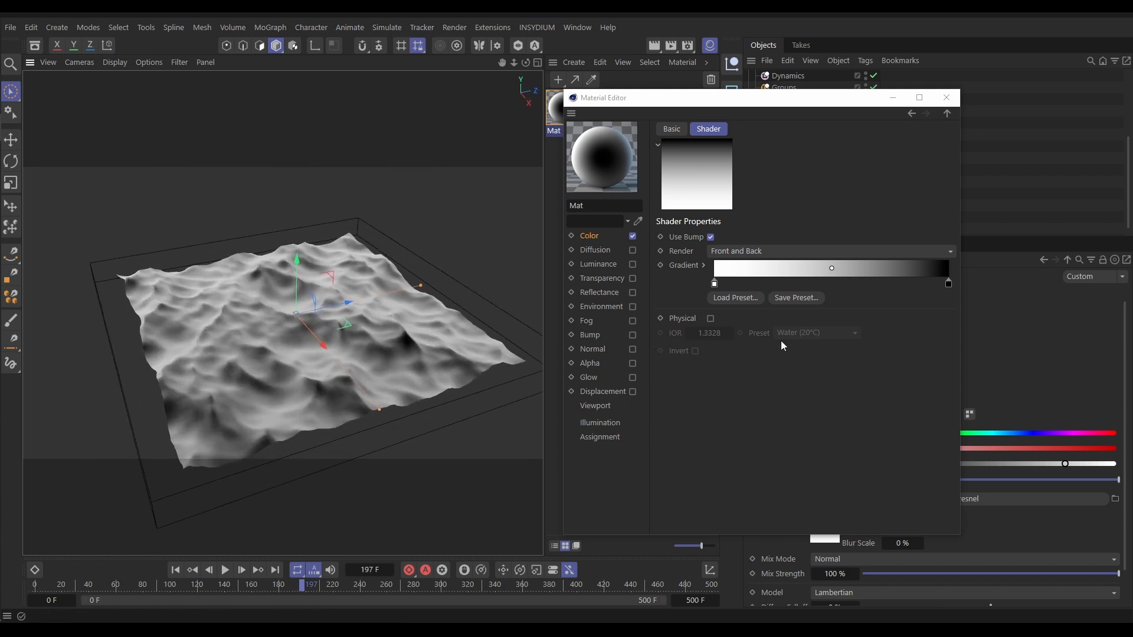
left_click(949, 285)
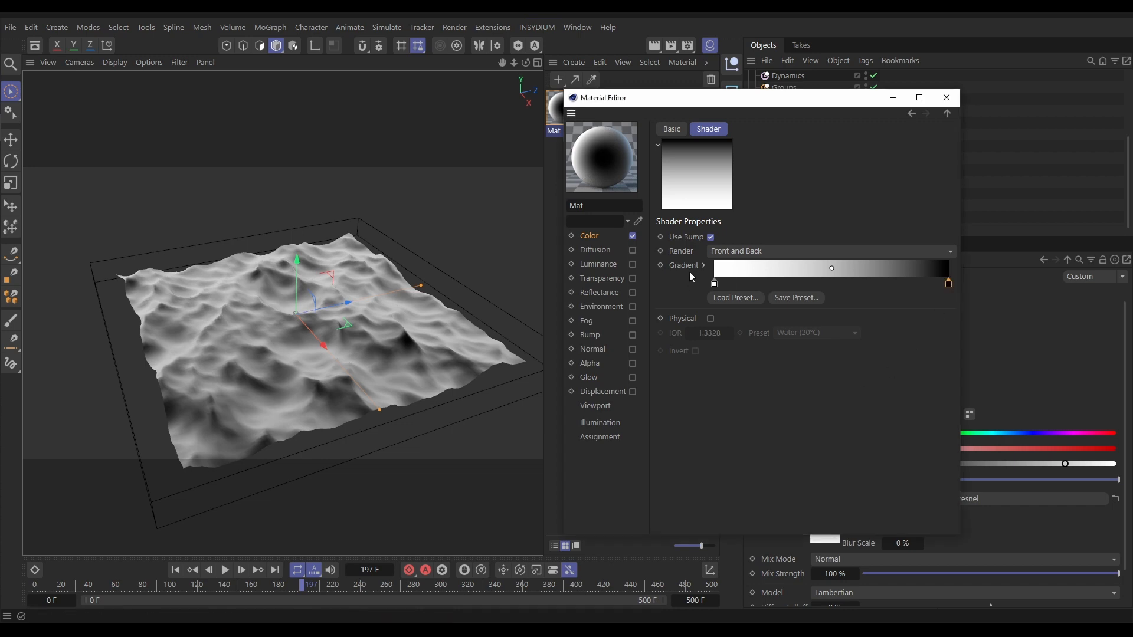
left_click(704, 265)
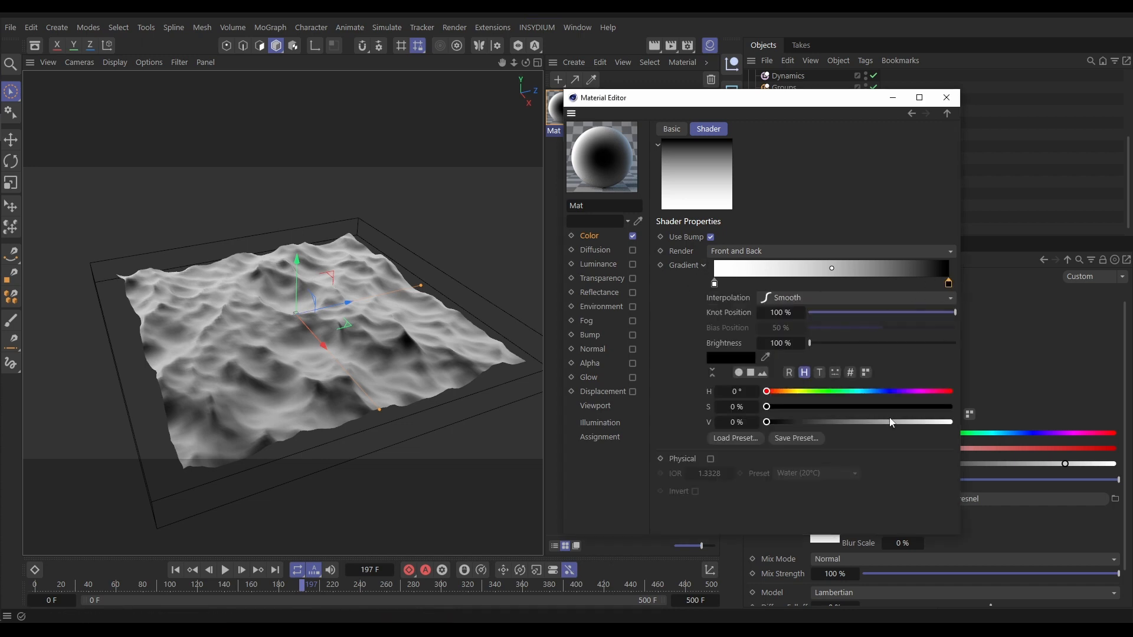
left_click(820, 423)
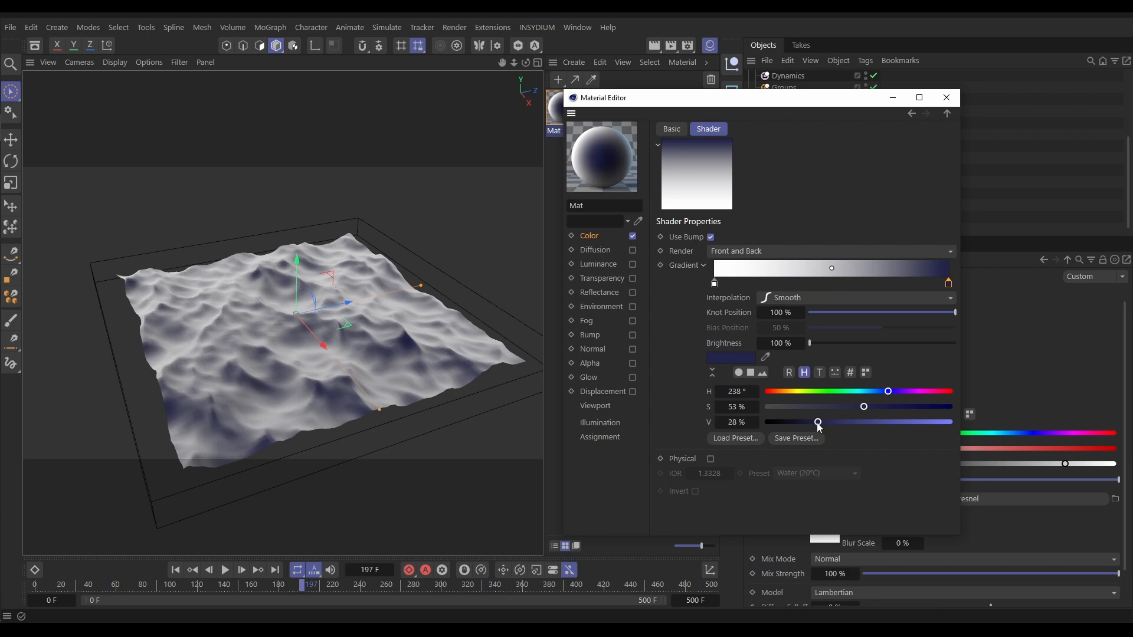
left_click_drag(819, 423, 814, 422)
mouse_move(304, 341)
left_mouse_down("alt")
mouse_move(289, 434)
mouse_move(304, 333)
mouse_move(318, 412)
mouse_move(293, 393)
mouse_move(302, 366)
mouse_move(324, 392)
mouse_move(324, 331)
mouse_move(331, 321)
mouse_move(355, 330)
left_mouse_up("alt")
- Change the Fresnel gradient's white knot to muted blue with hue 238°, saturation 18% and value 67%, and close the Material Editor and Material Manager
left_click(714, 284)
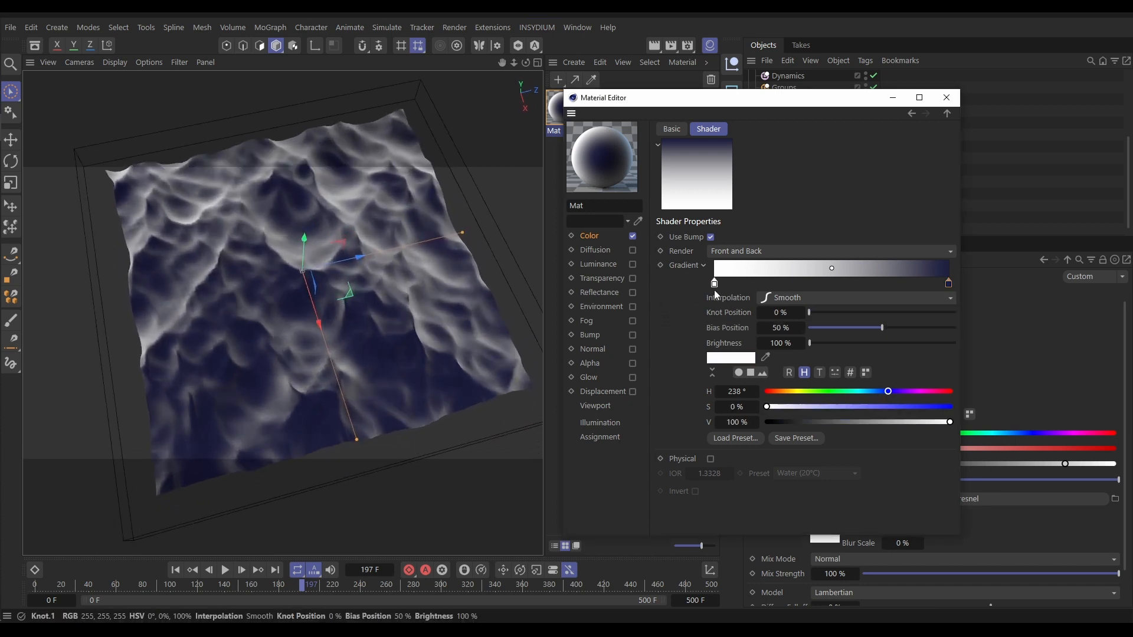
left_click_drag(786, 409, 816, 413)
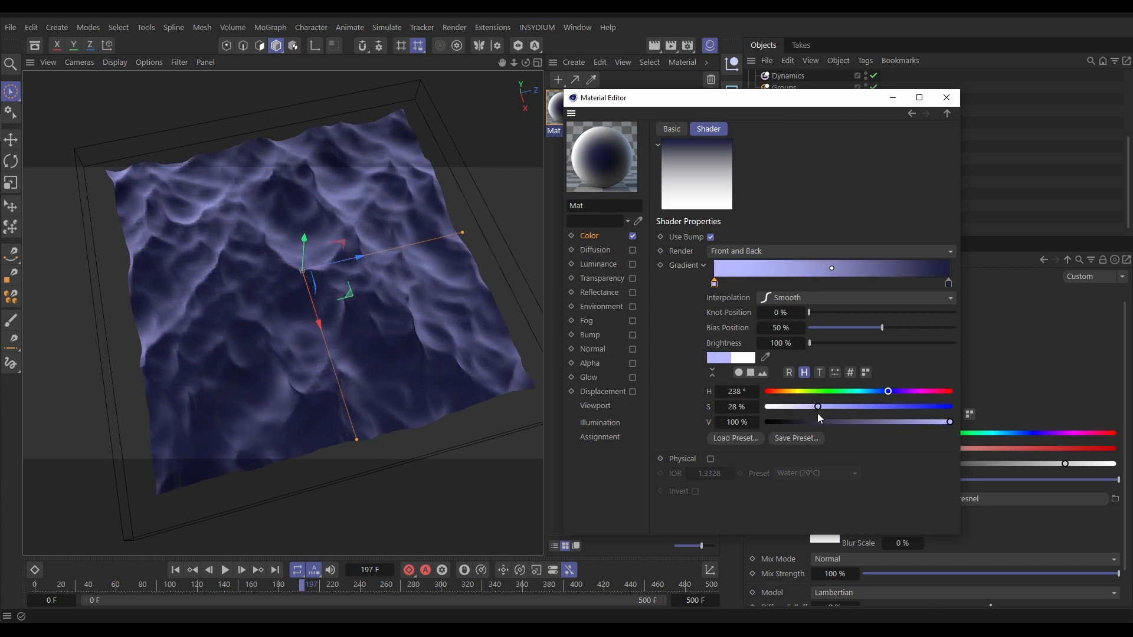
left_click(915, 422)
left_click_drag(916, 423, 888, 423)
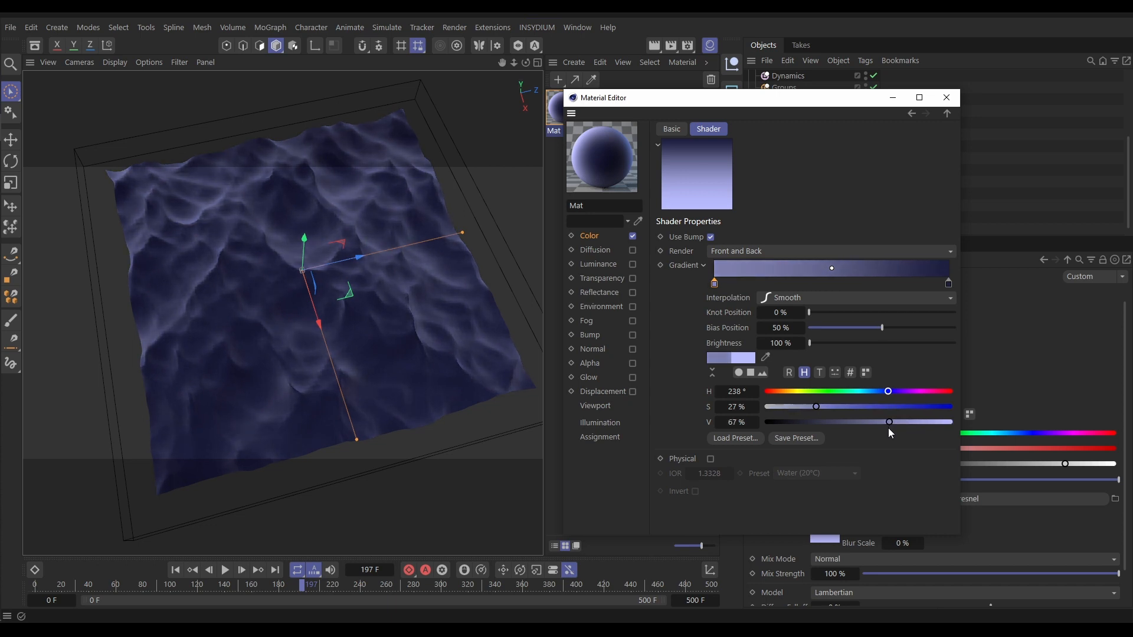
left_click(806, 407)
left_click_drag(806, 408, 800, 407)
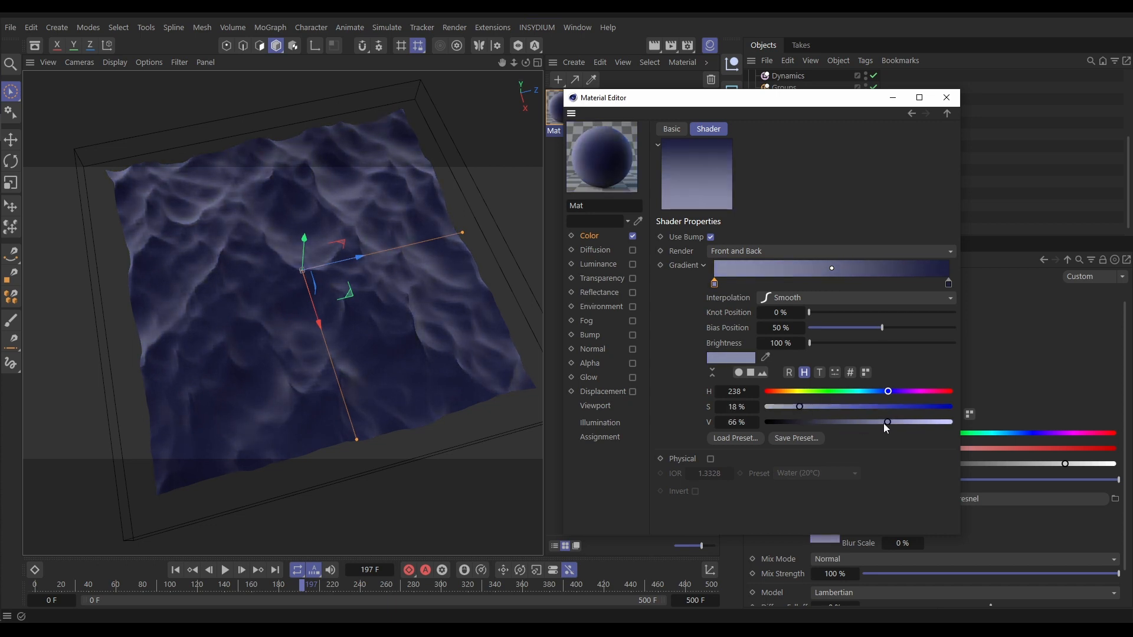
left_click_drag(430, 316, 334, 296, "alt")
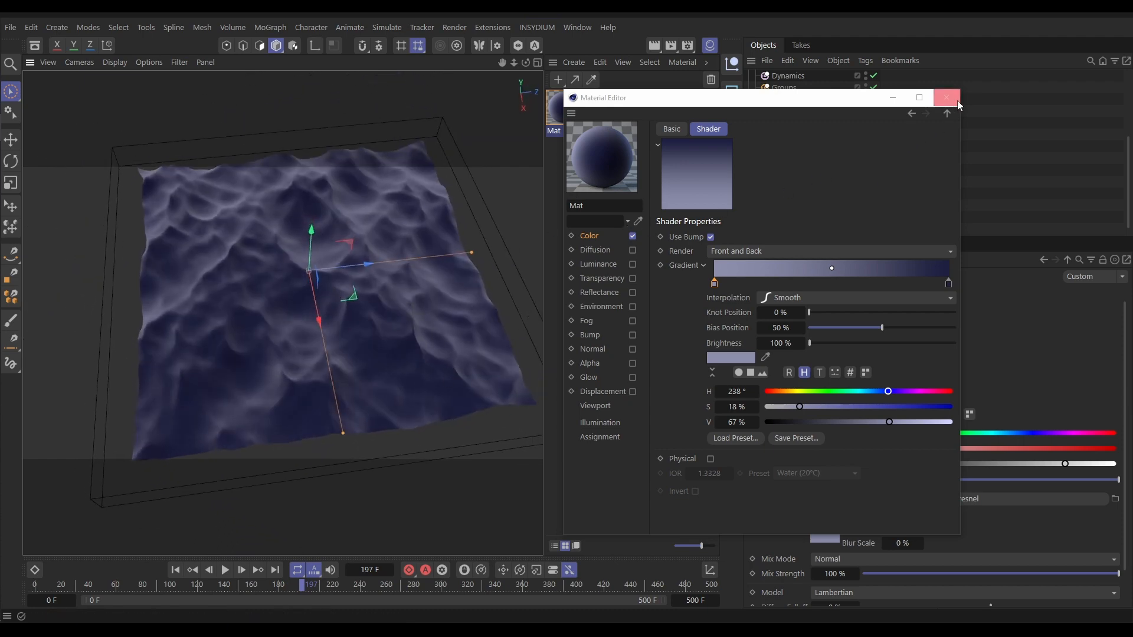
left_click(947, 98)
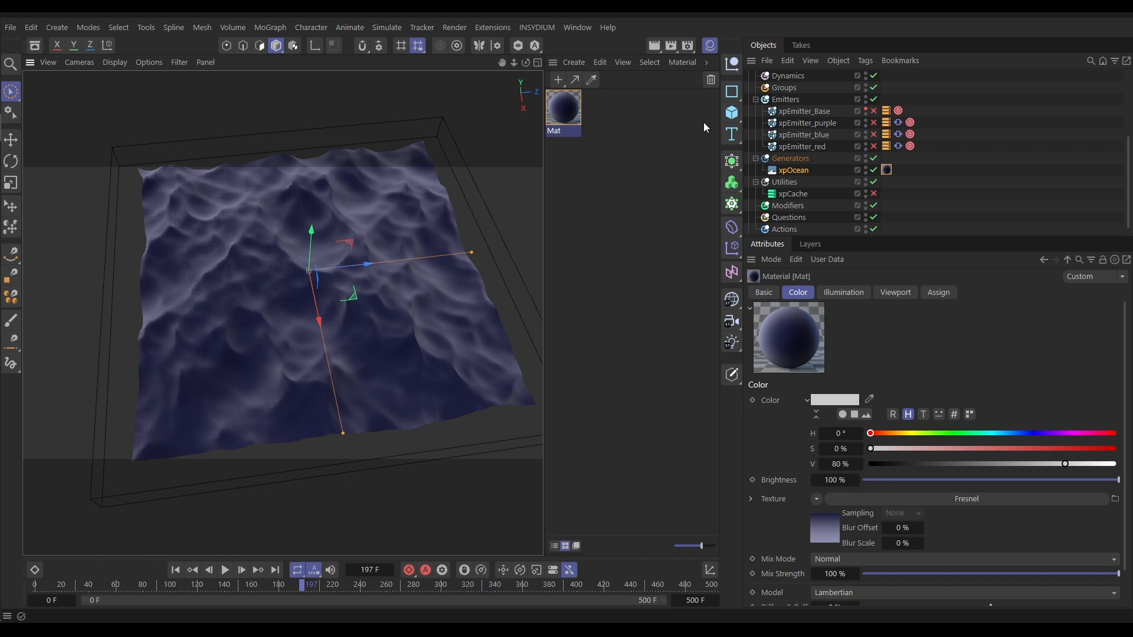
left_click(710, 46)
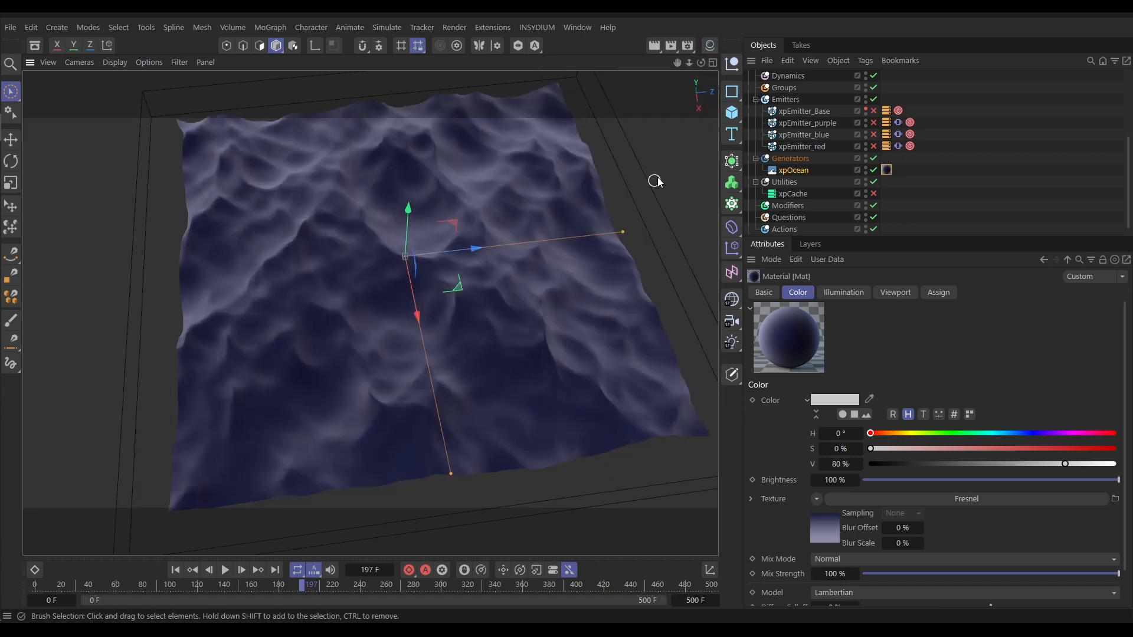
- Hide the Cube object in both the viewport and the render
scroll(494, 327, "down", 4)
middle_click_drag(460, 325, 383, 319, "alt")
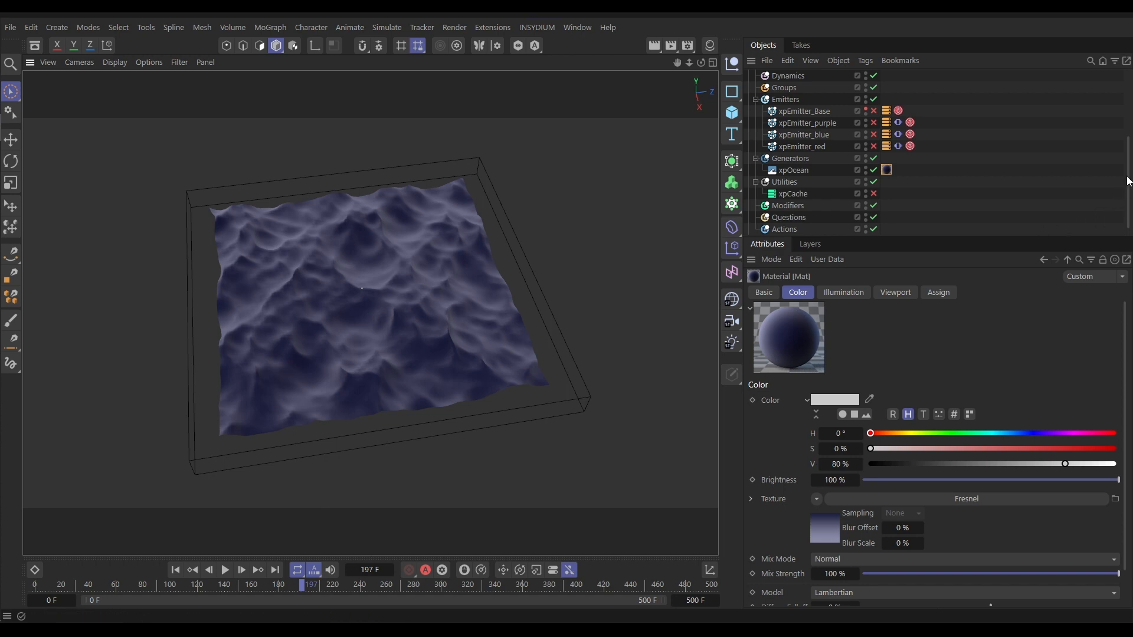
left_click_drag(1127, 152, 1129, 193)
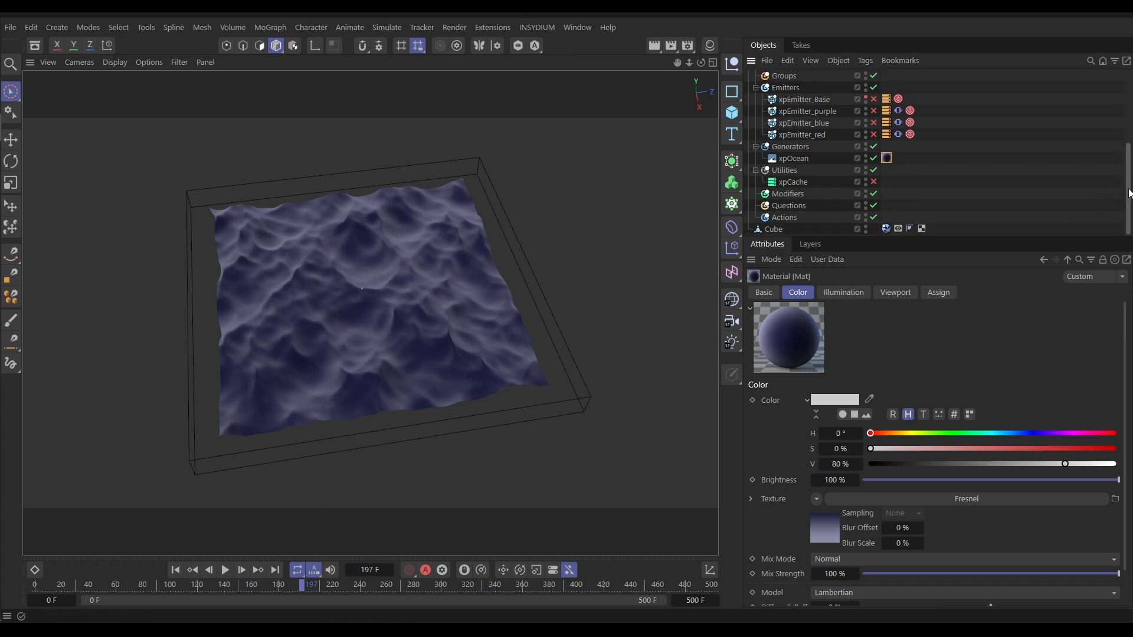
left_click(865, 232)
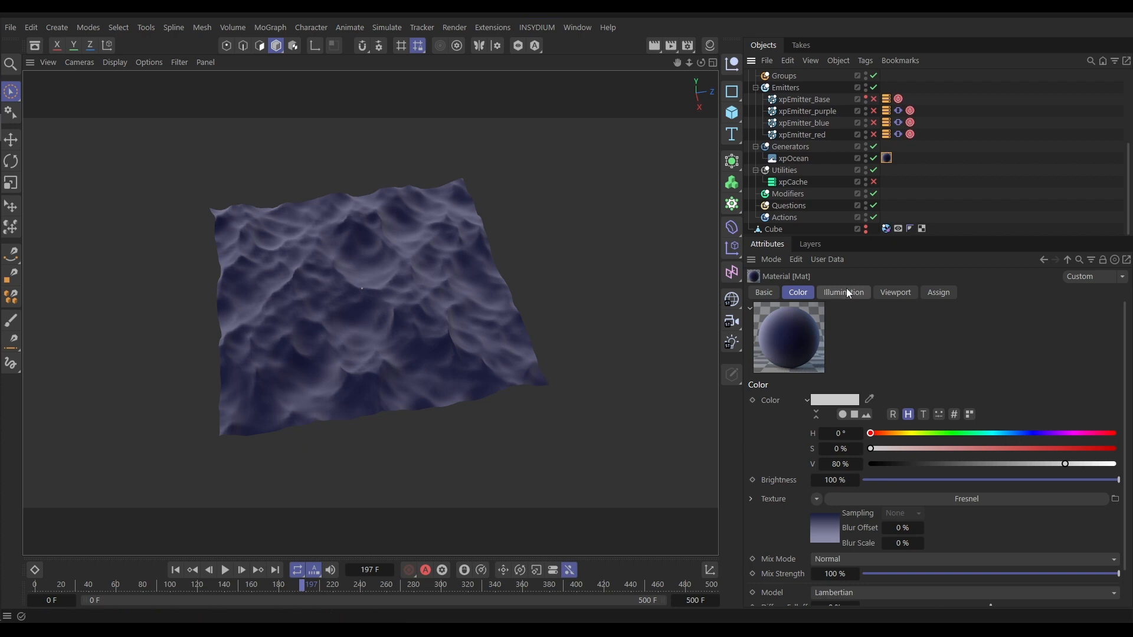
- Play the animation with nothing selected to examine the shaded ocean surface in motion
left_click(798, 156)
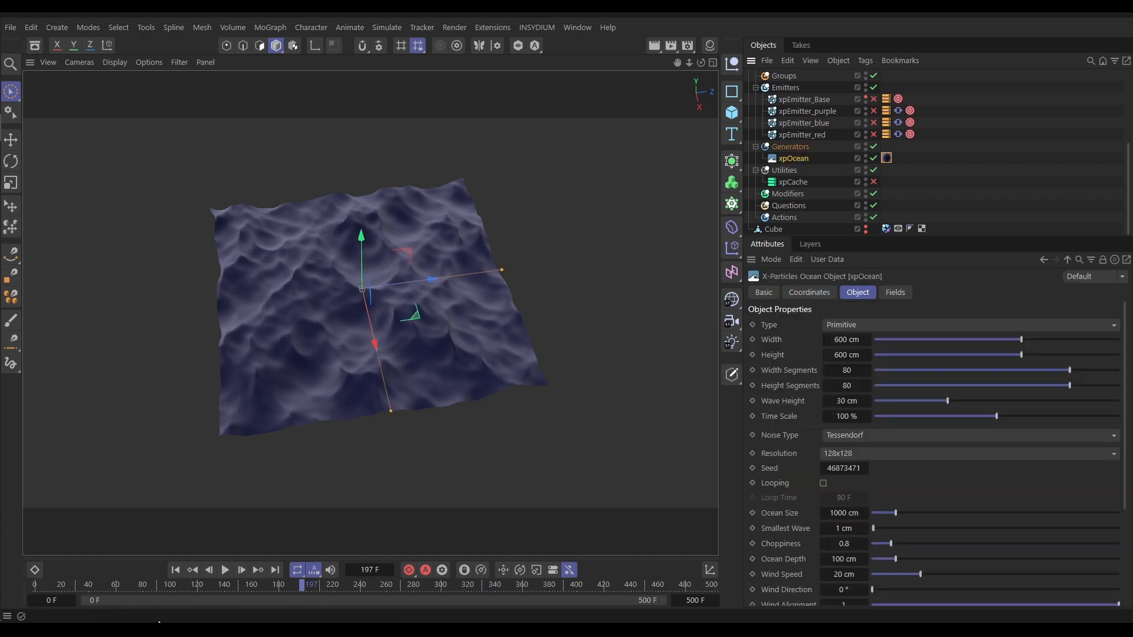
key("F8")
left_click(582, 339)
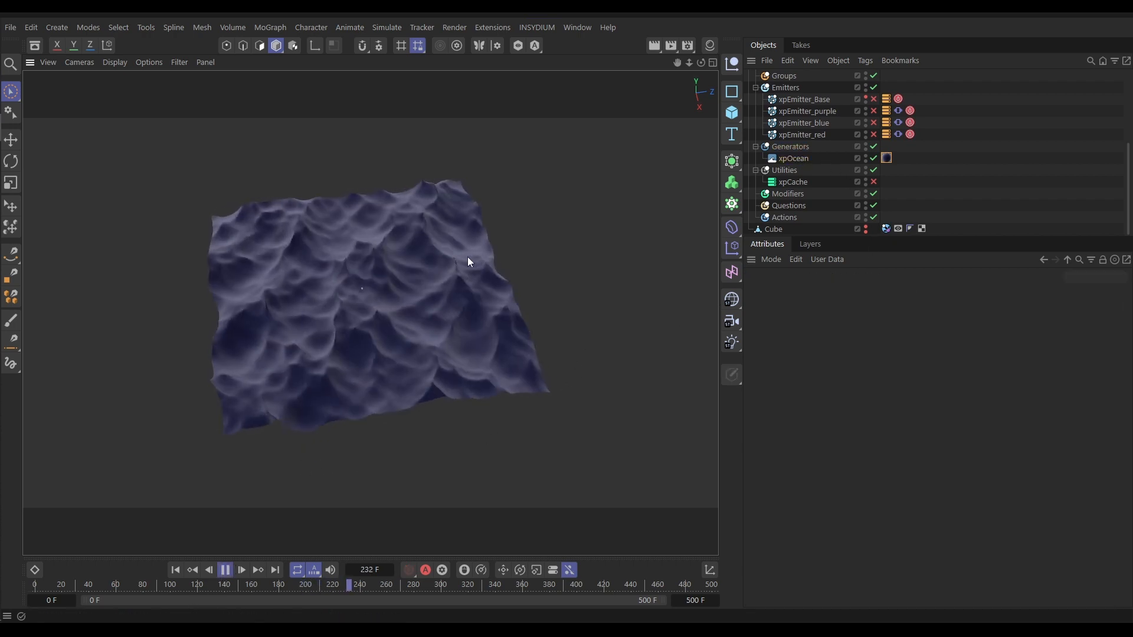
- Lower the xpOcean's Wave Height to 10.7 cm and its Time Scale to 53.6%
left_click(795, 158)
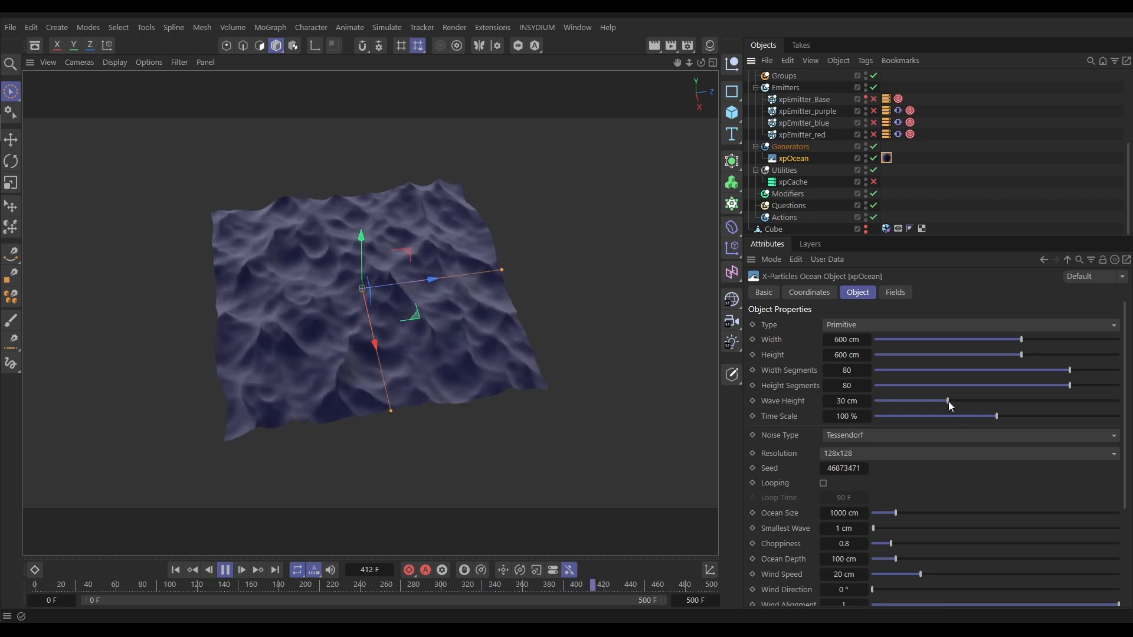
left_click_drag(947, 401, 899, 411)
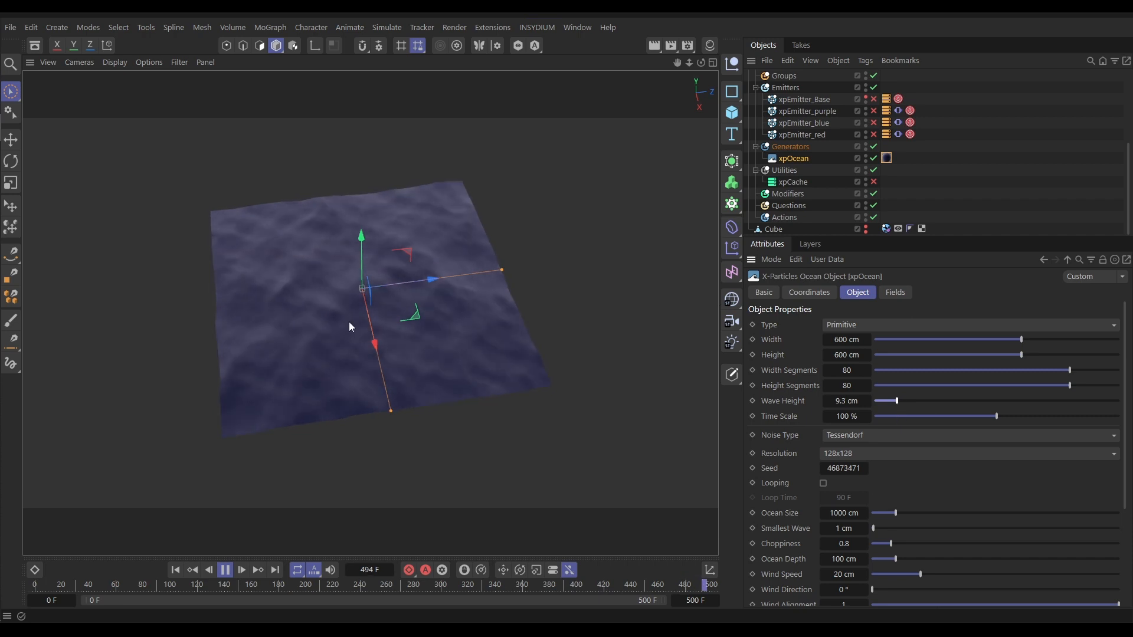
left_click_drag(897, 400, 901, 399)
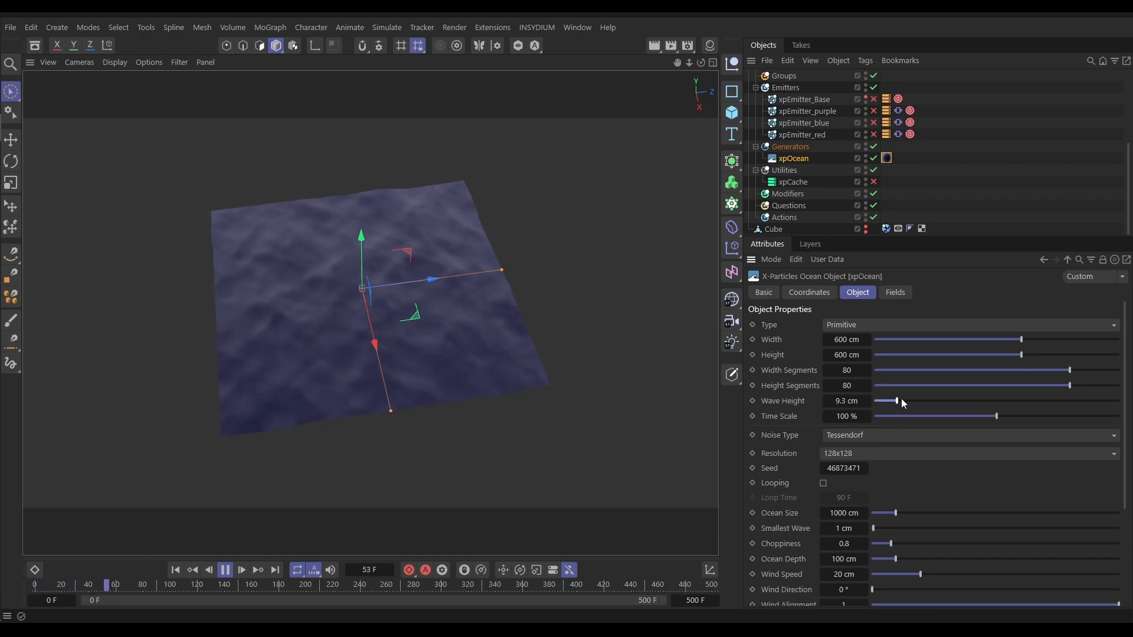
left_click_drag(997, 416, 941, 423)
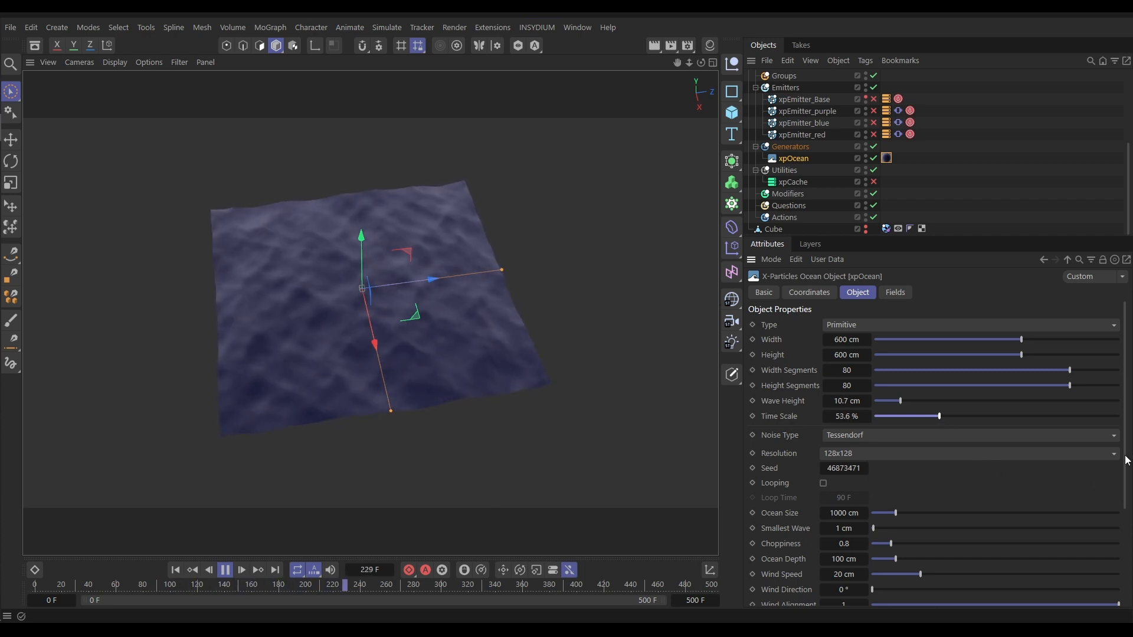
- Raise the xpOcean's Wind Speed to 36 cm, Wave Height to 21.8 cm and Choppiness to 2.4
scroll(1126, 460, "down", 3)
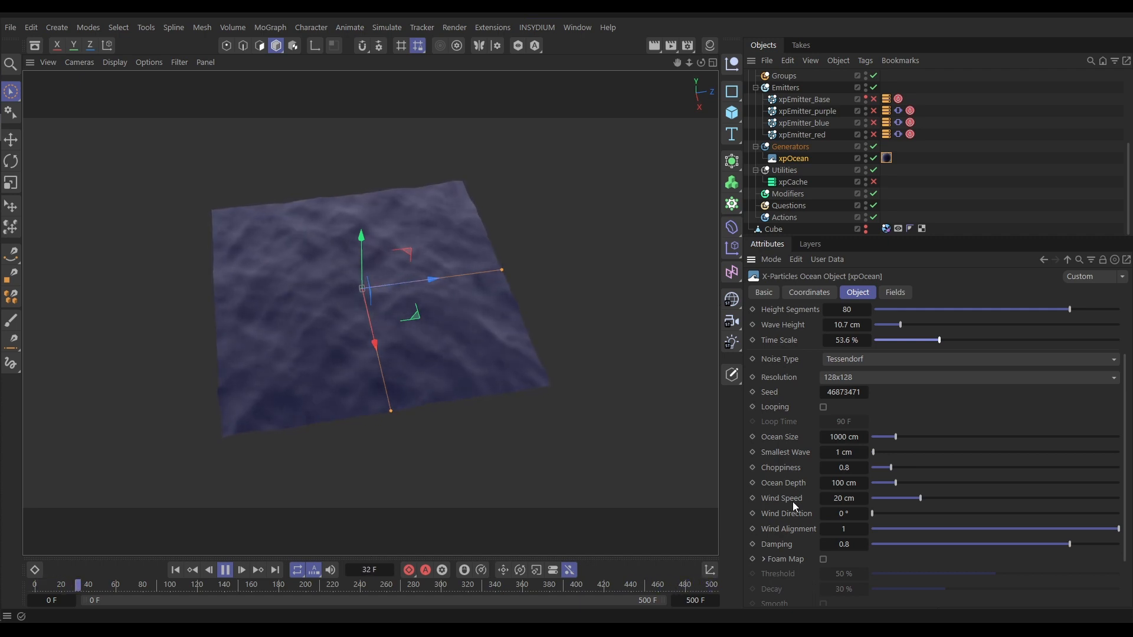
left_click_drag(924, 500, 940, 502)
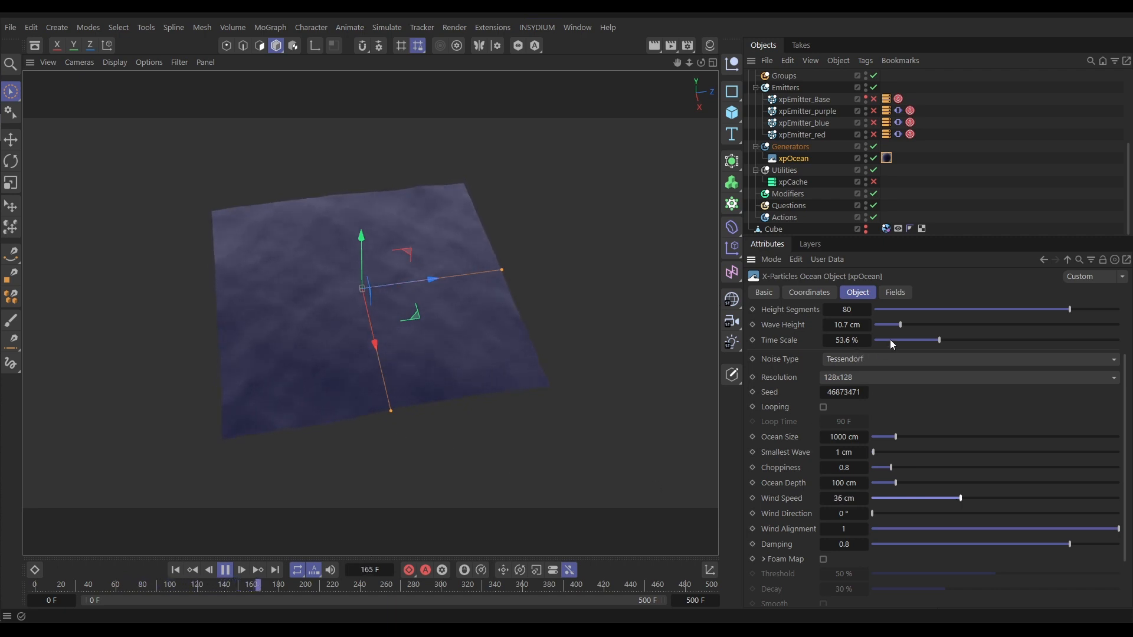
left_click_drag(908, 326, 993, 327)
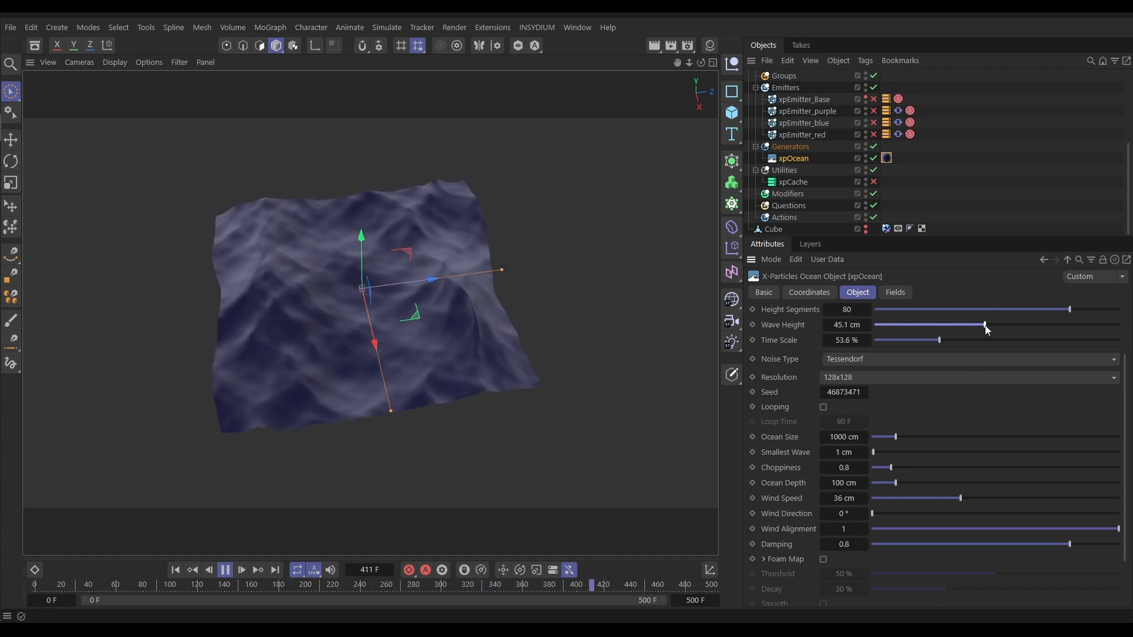
left_click_drag(981, 332, 944, 325)
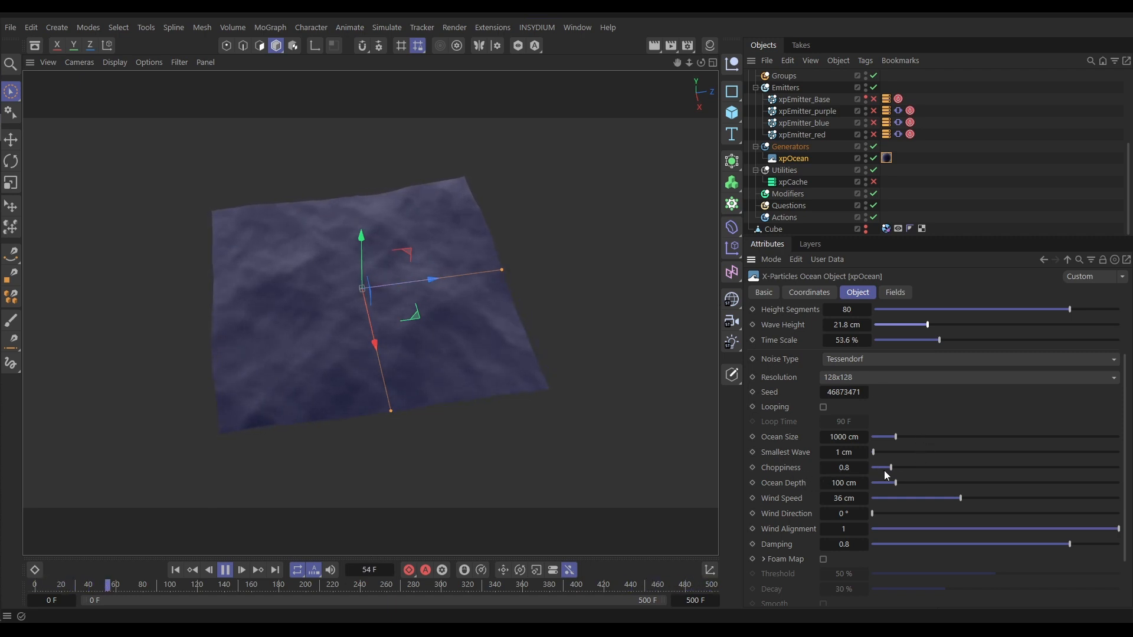
left_click_drag(897, 468, 1014, 470)
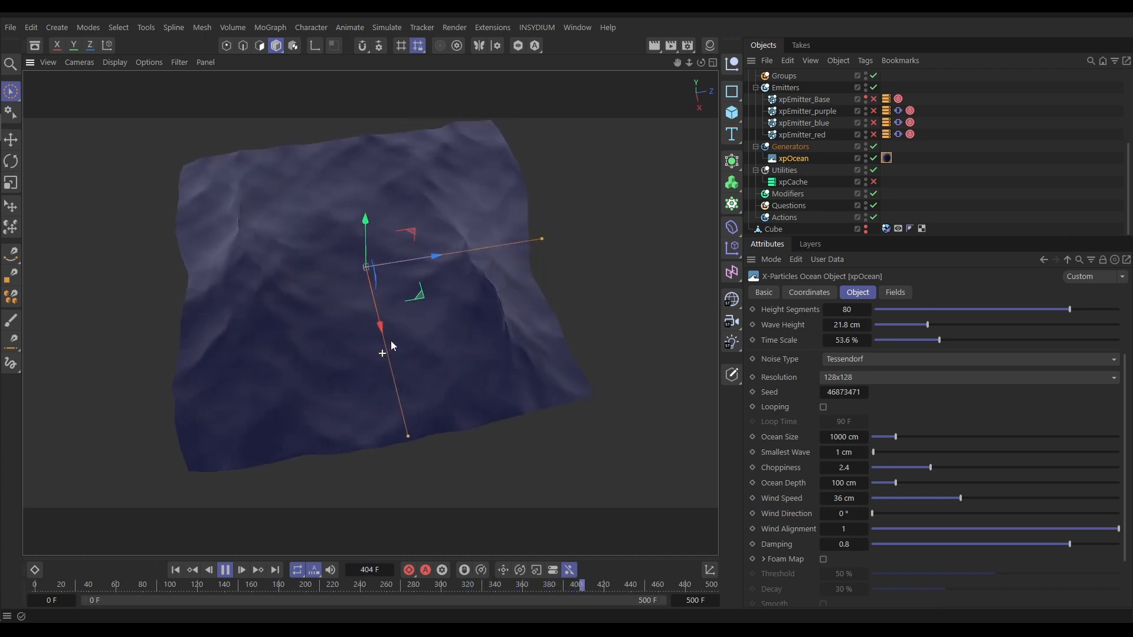
- Lower the xpOcean's Wind Speed to 33.4 cm and its Wave Height to 15.7 cm
left_click_drag(383, 349, 705, 390, "alt")
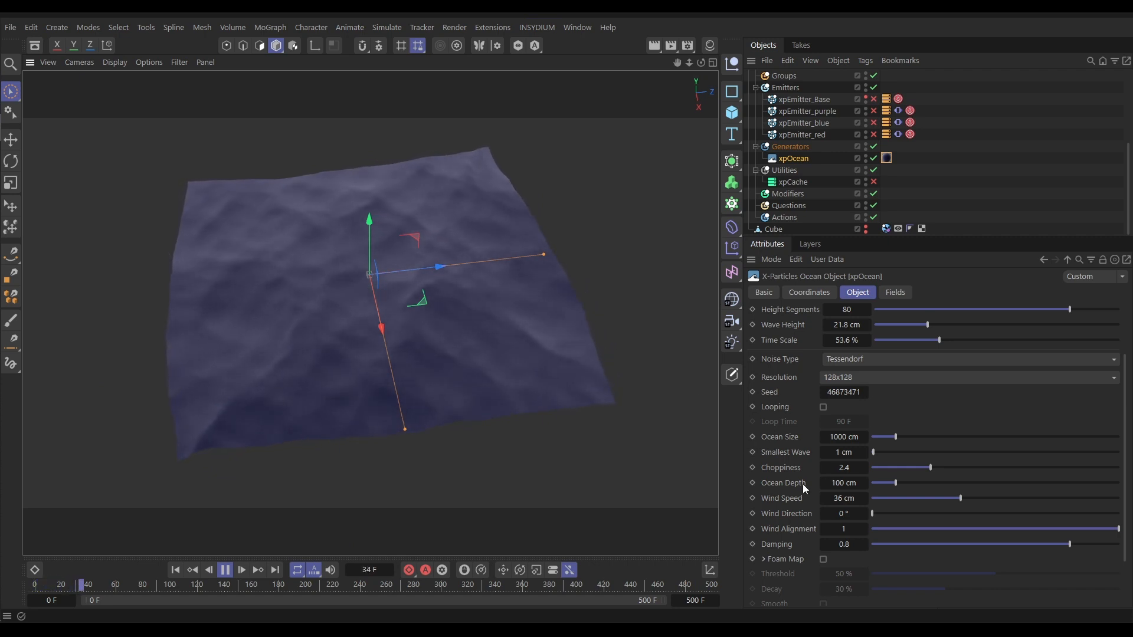
mouse_move(960, 499)
left_mouse_down()
mouse_move(947, 504)
mouse_move(954, 499)
left_mouse_up()
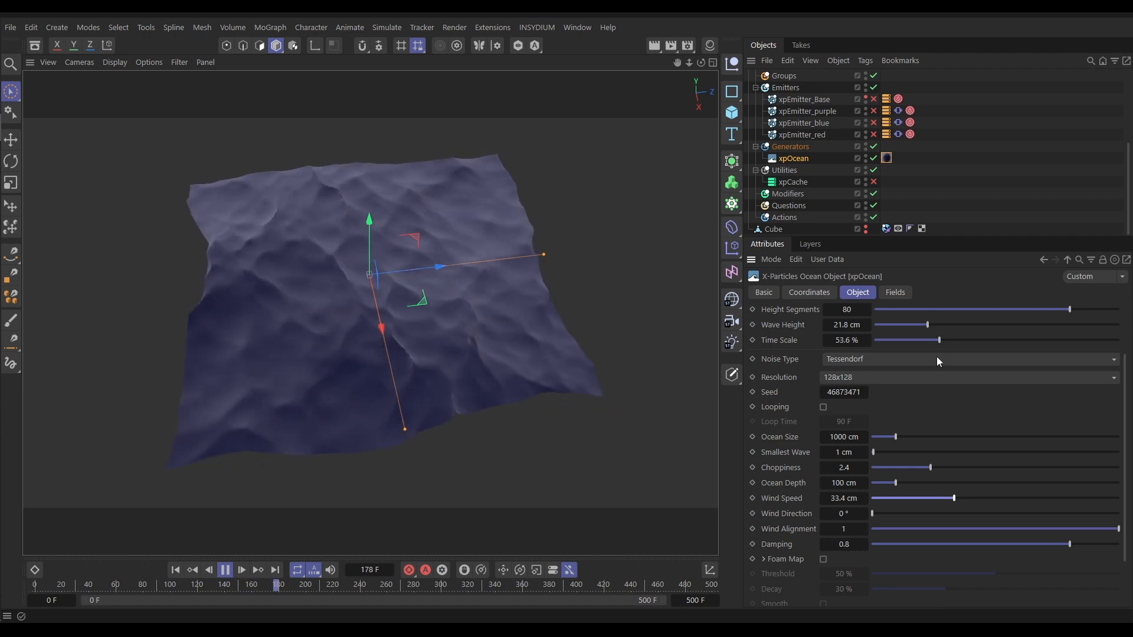
left_click_drag(932, 326, 916, 328)
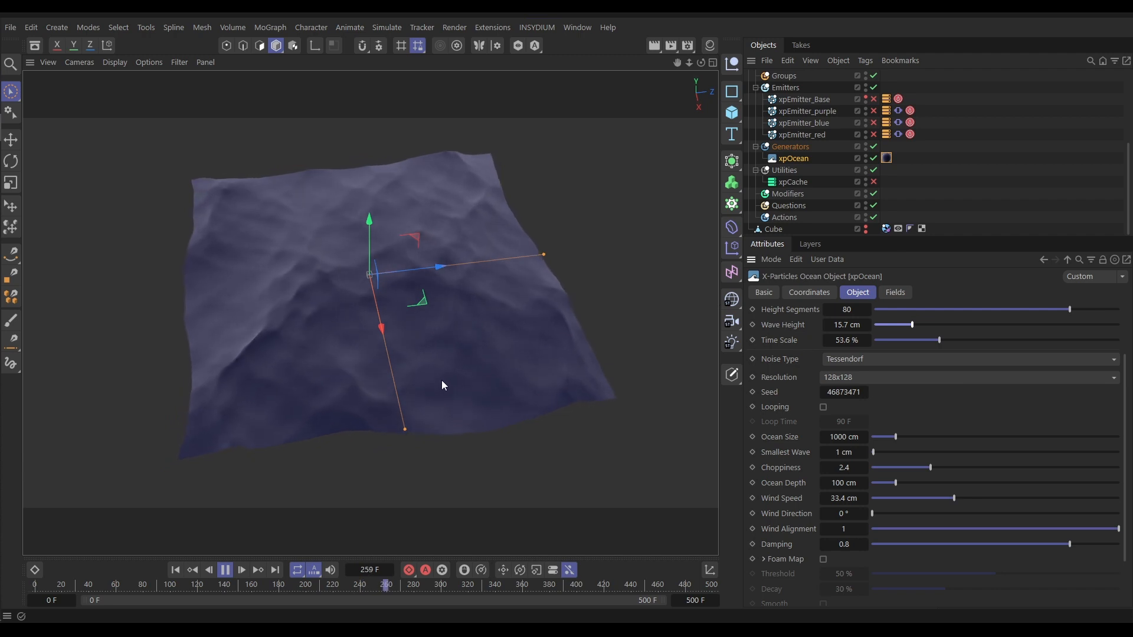
left_click_drag(413, 365, 368, 357, "alt")
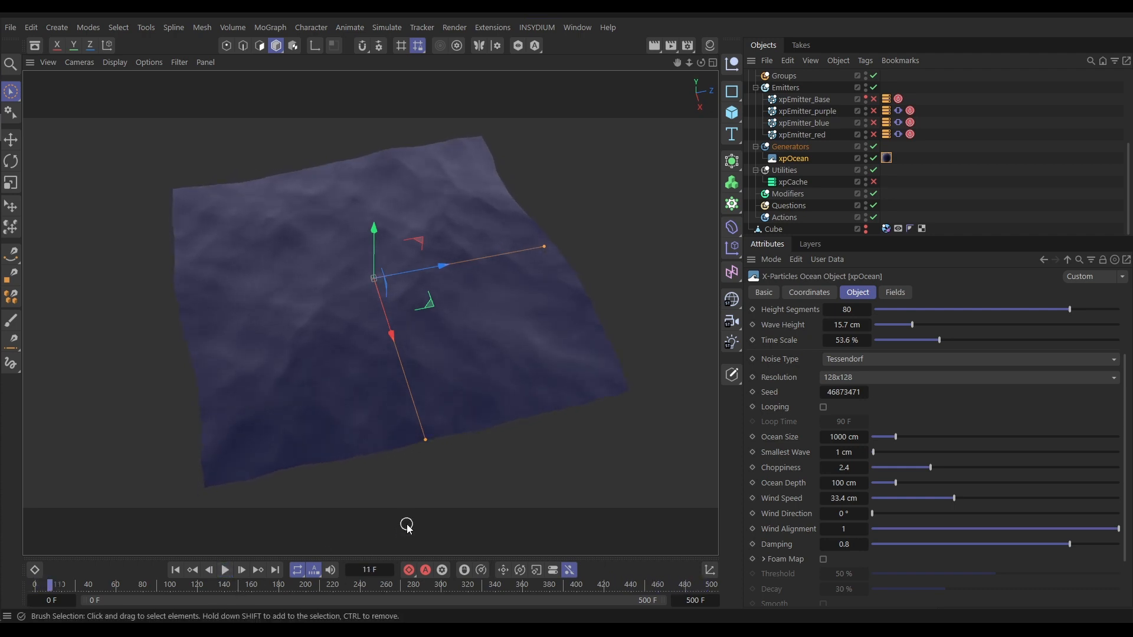
left_click(547, 464)
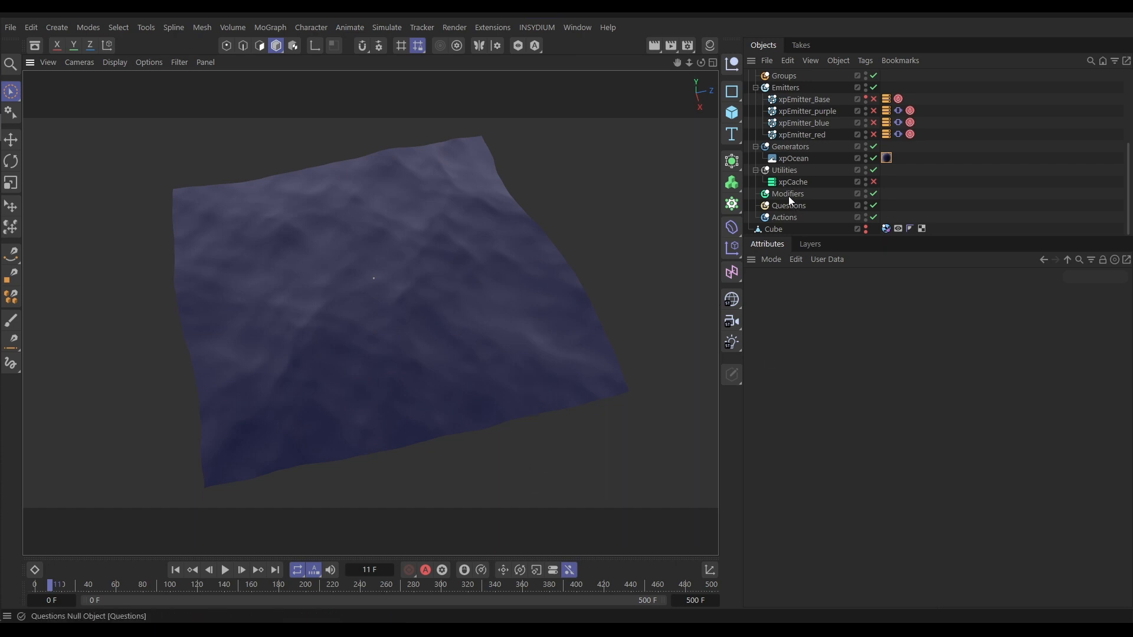
- Set the xpOcean object's Type to Deformer
left_click(791, 159)
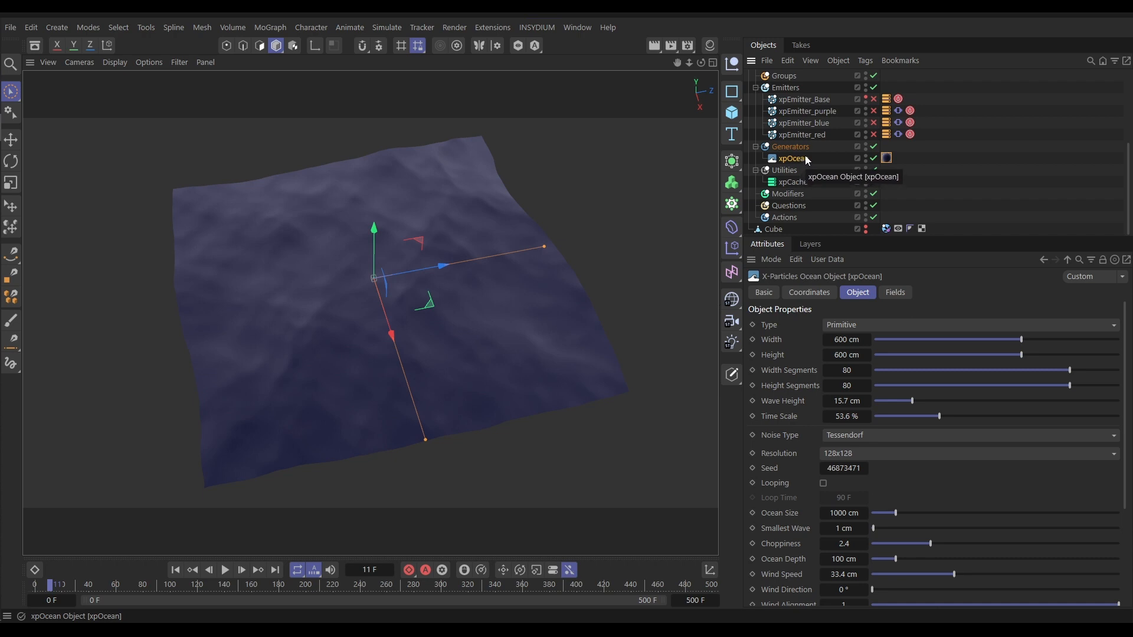
left_click(732, 229)
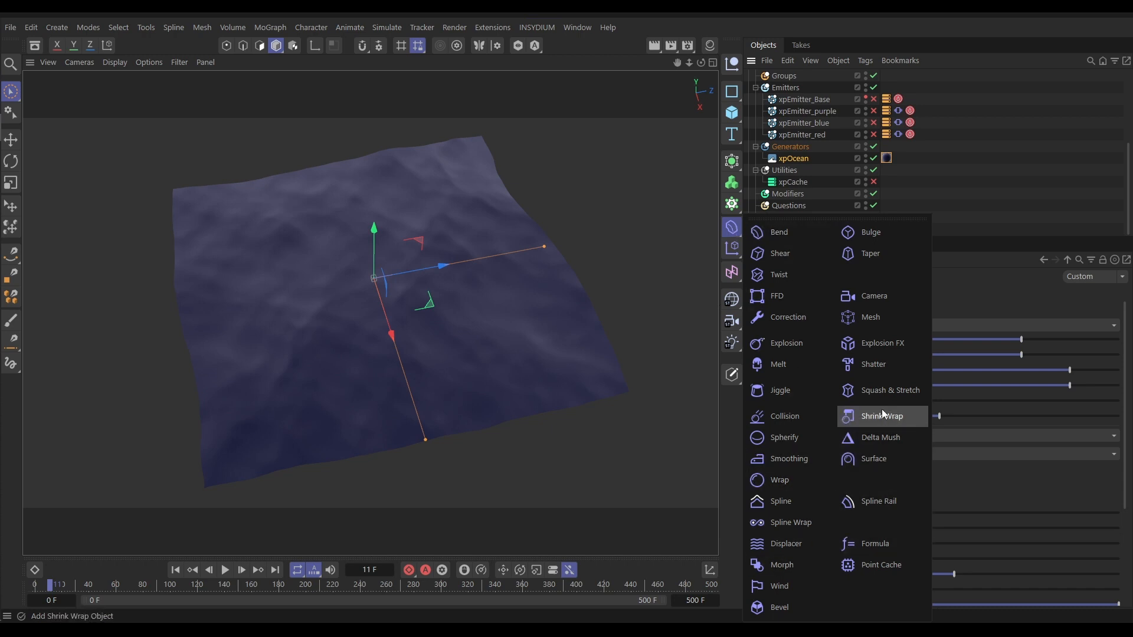
left_click(731, 235)
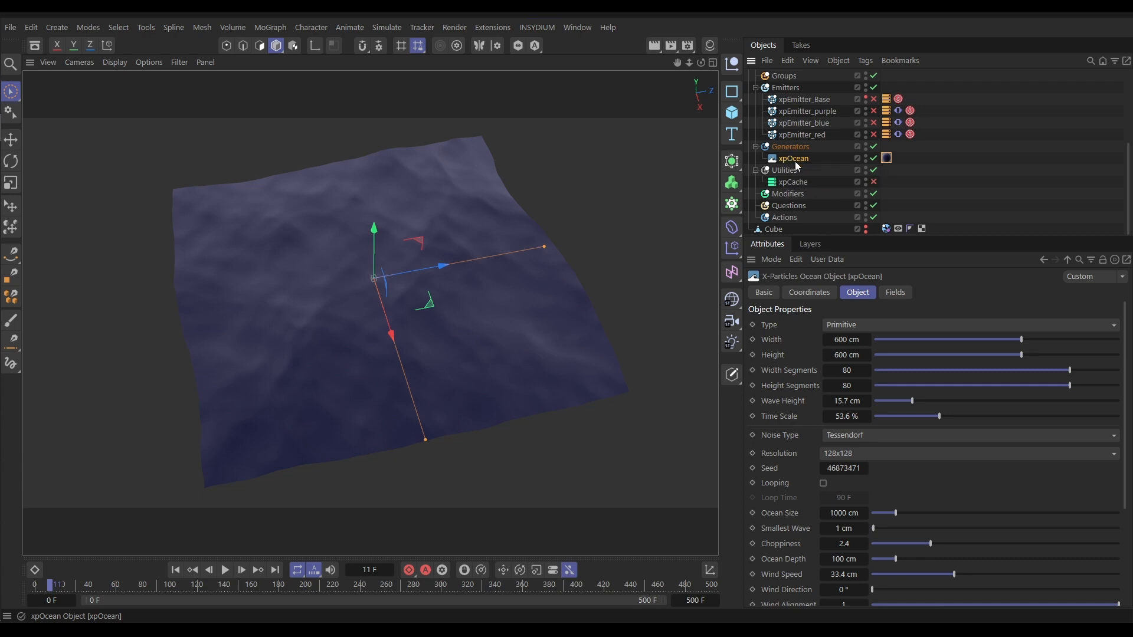
left_click(840, 325)
left_click(853, 357)
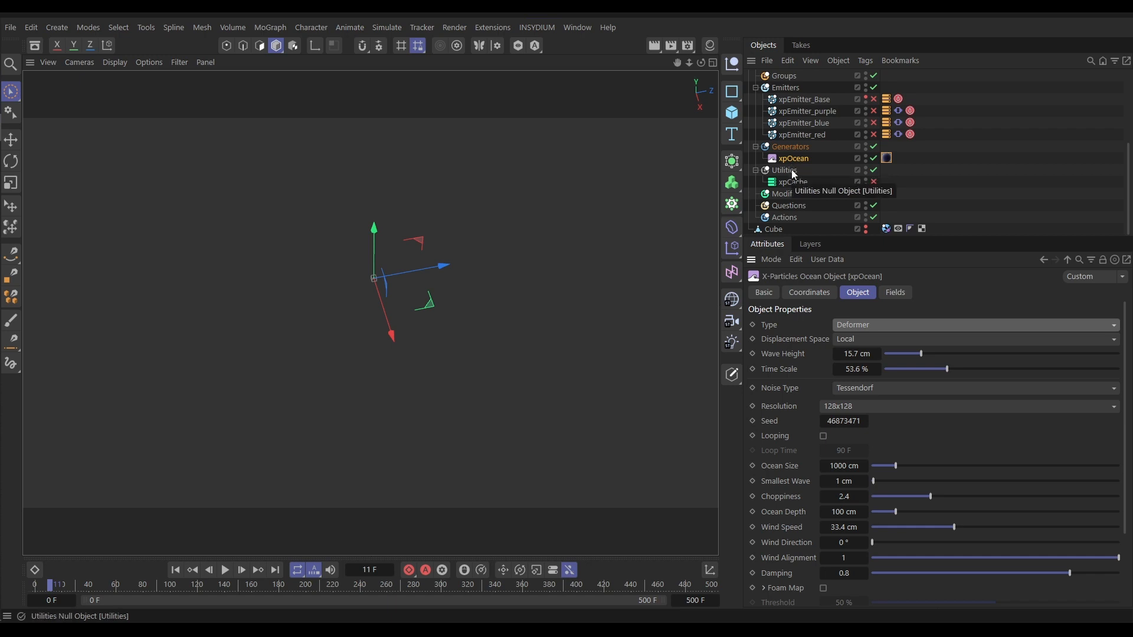
- Disable the xpOcean, enable xpEmitter_Base and play its particle simulation from the first frame
left_click(874, 159)
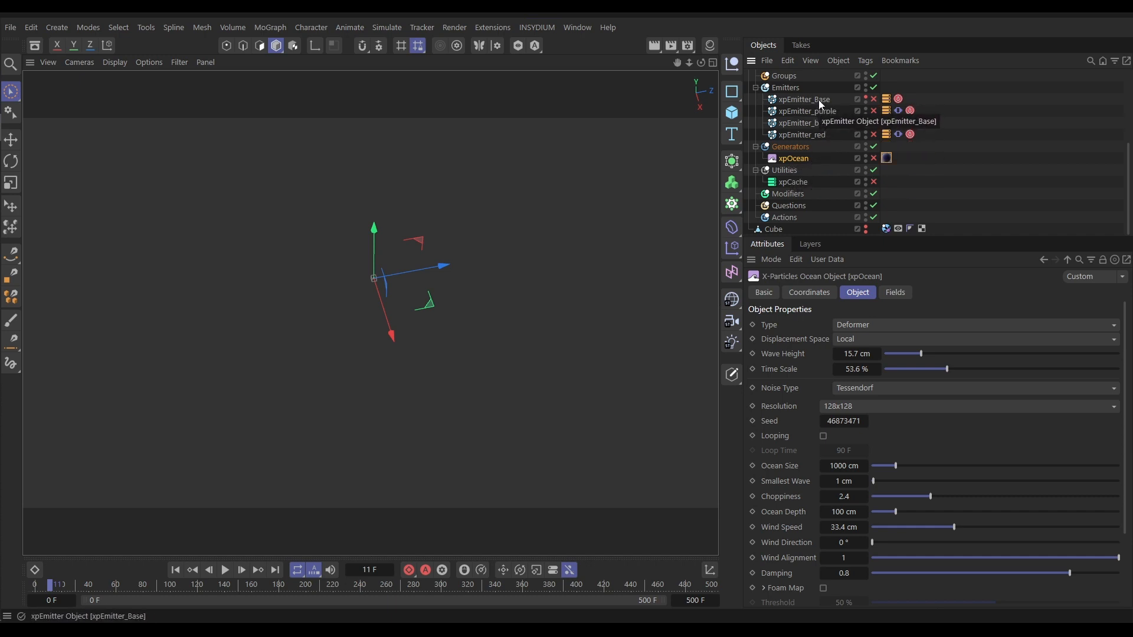
left_click(874, 99)
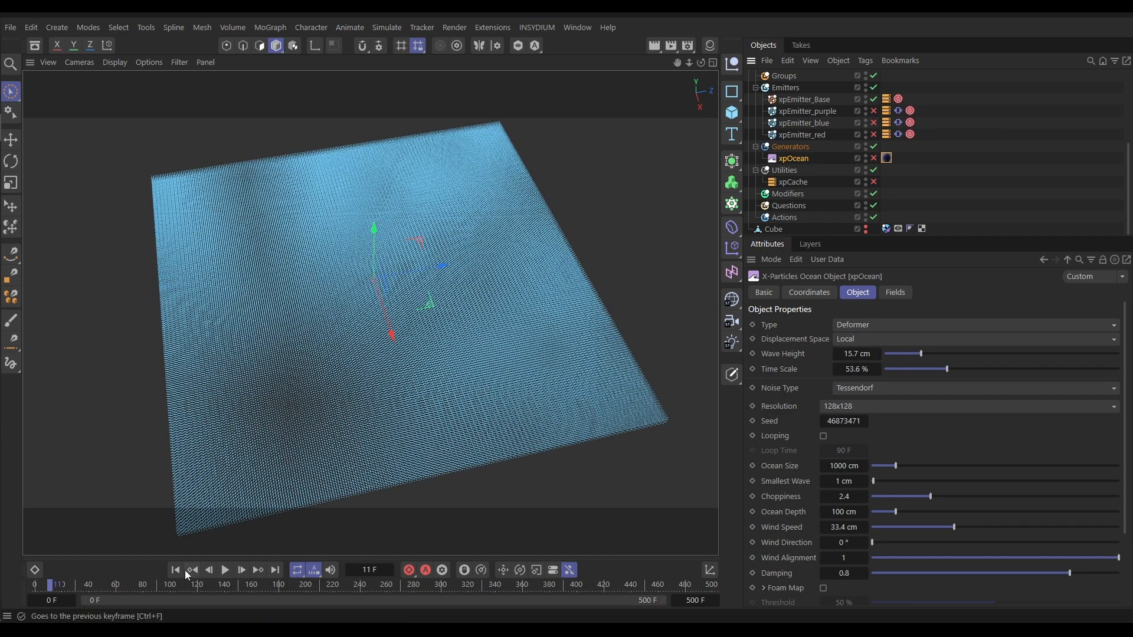
left_click(181, 570)
left_click(224, 571)
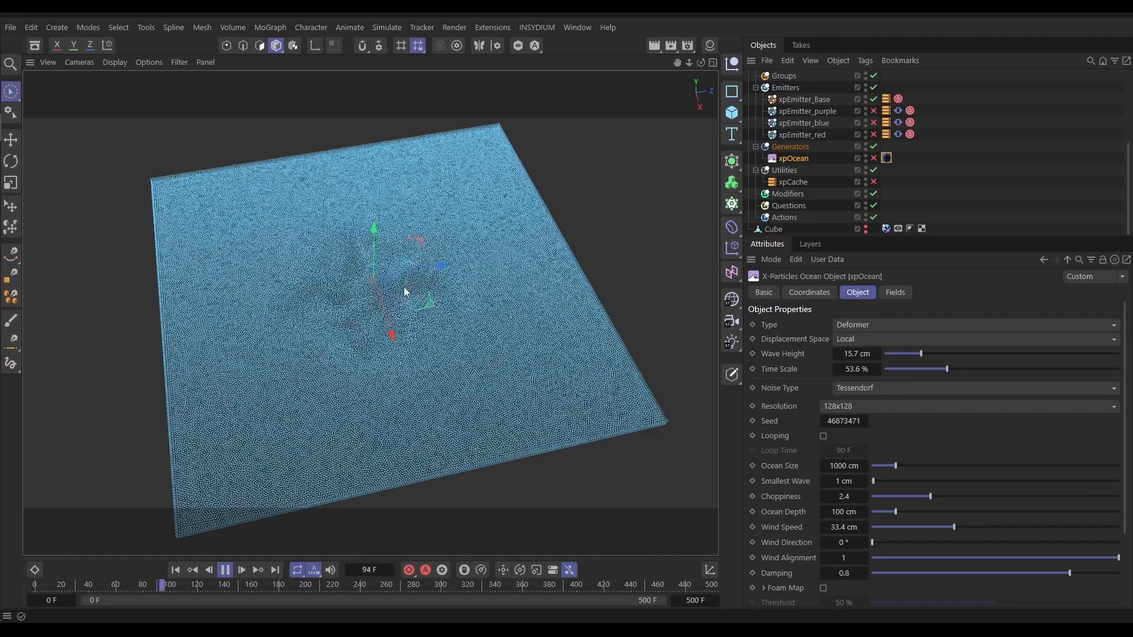
left_click(223, 572)
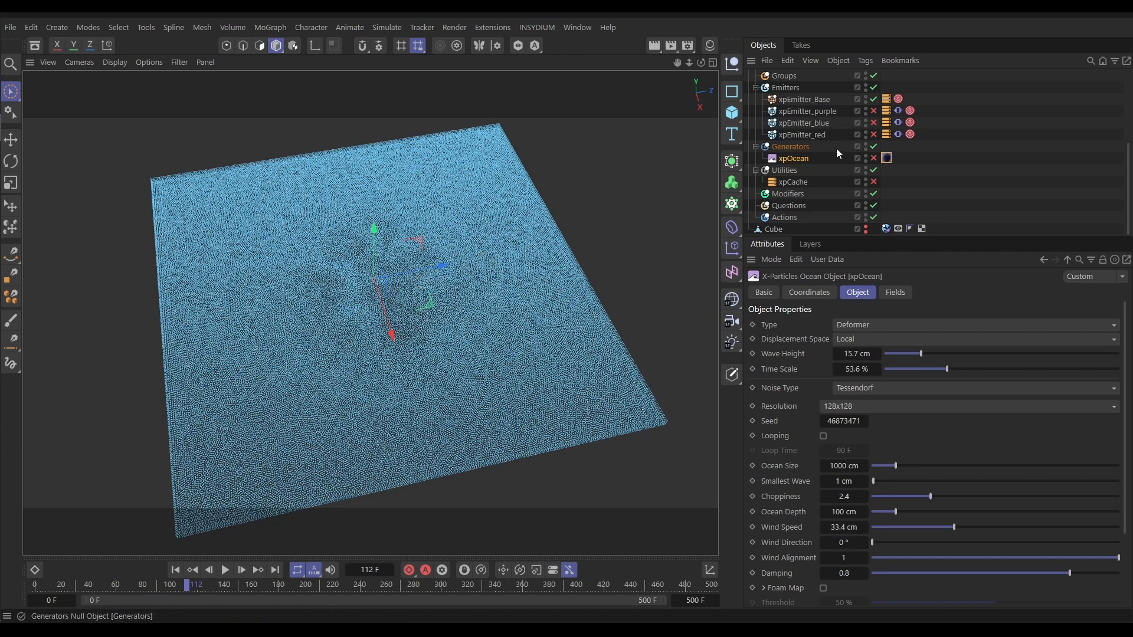
- Add the nxTurbulence object to xpEmitter_Base's list of modifiers
scroll(1130, 205, "up", 1)
scroll(1130, 206, "up", 3)
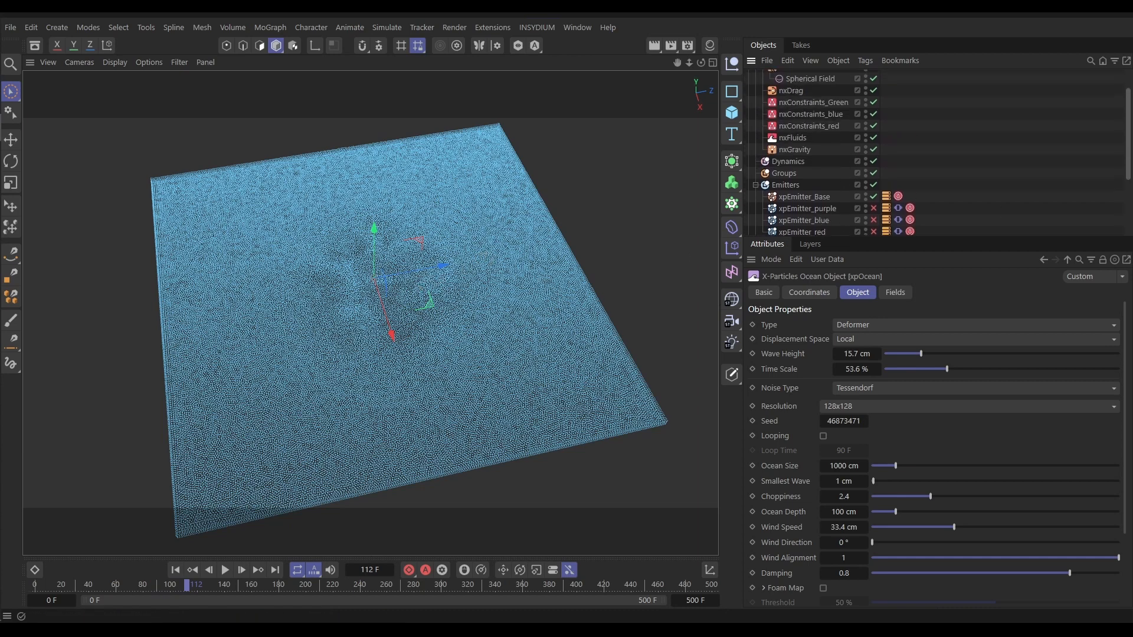
left_click(805, 197)
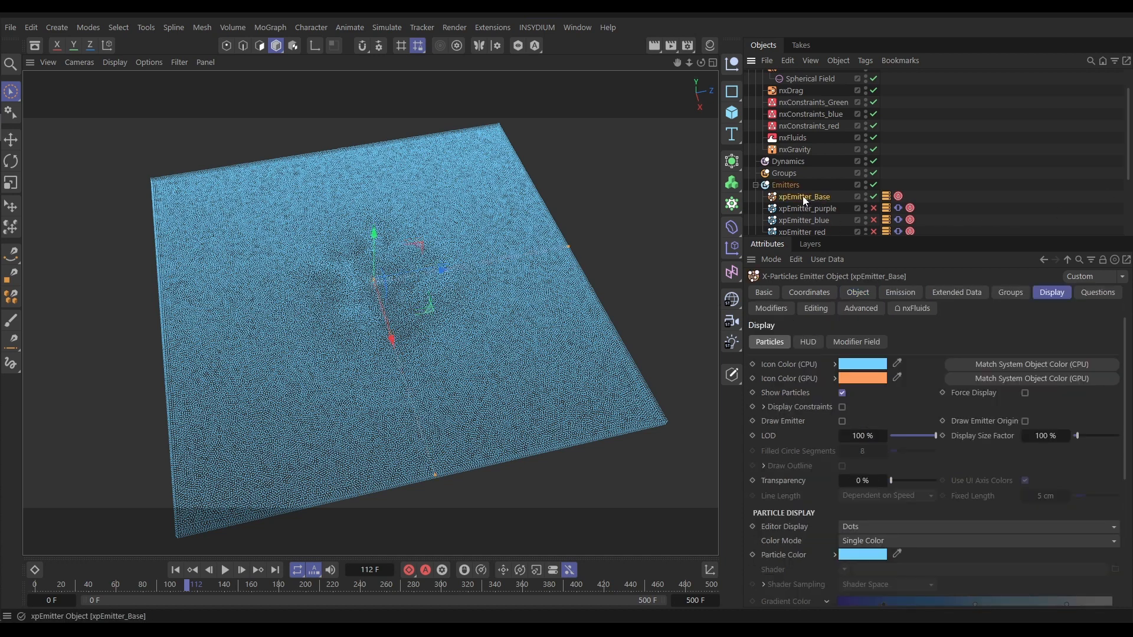
left_click(774, 310)
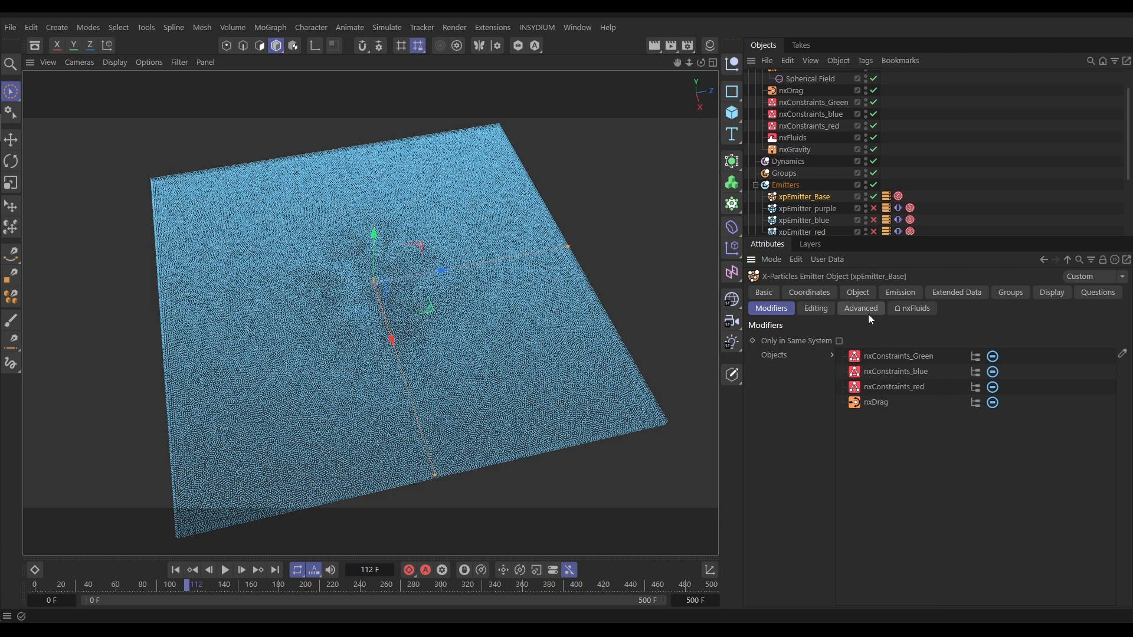
left_click_drag(1128, 150, 1132, 137)
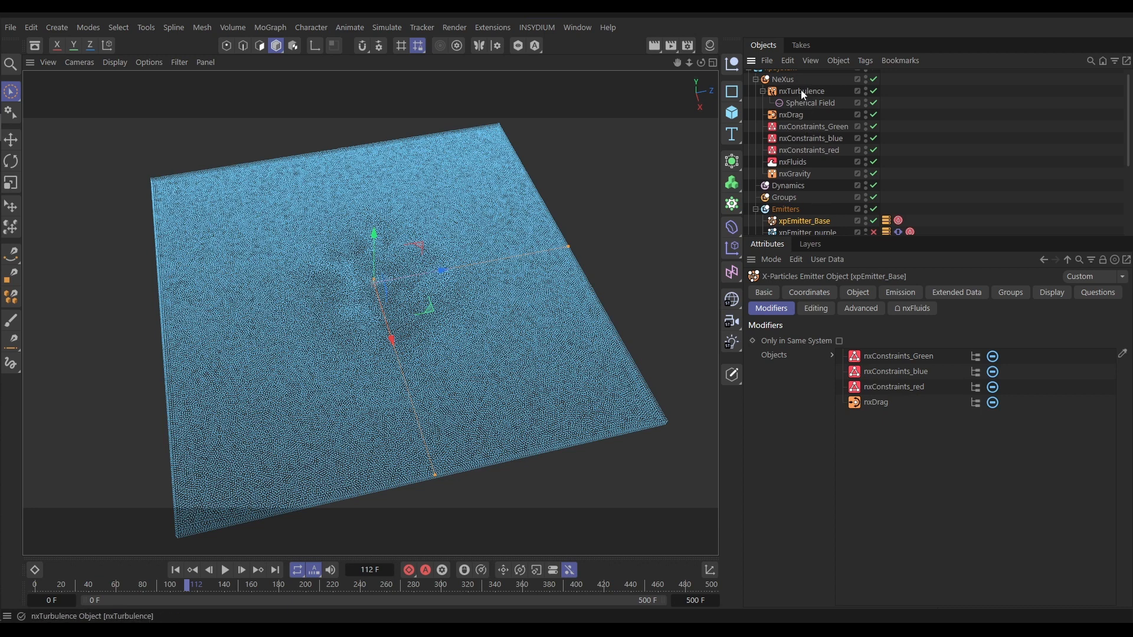
left_click_drag(802, 90, 888, 419)
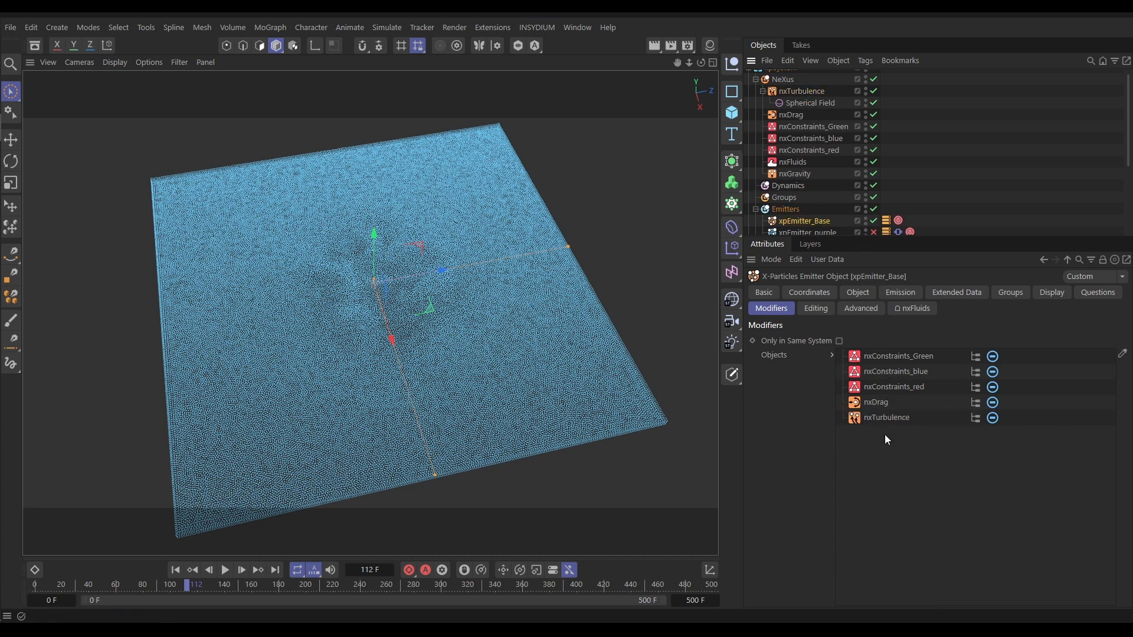
- Replay the simulation from the first frame to examine the turbulence on the base particles, stopping at frame 50
left_click(175, 570)
left_click(225, 570)
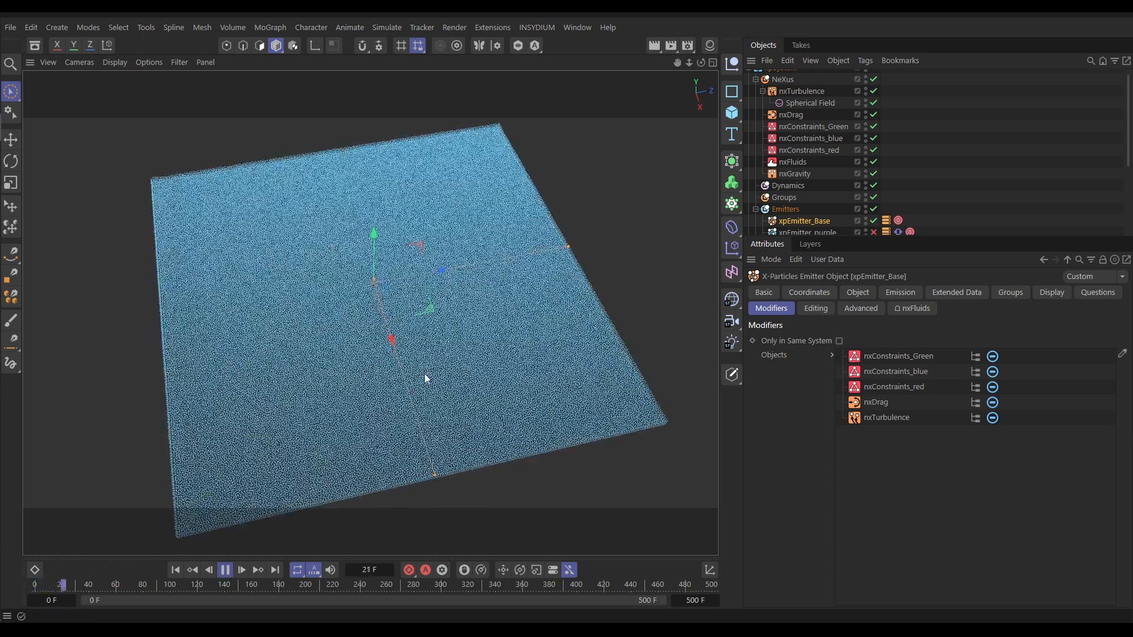
left_click(226, 571)
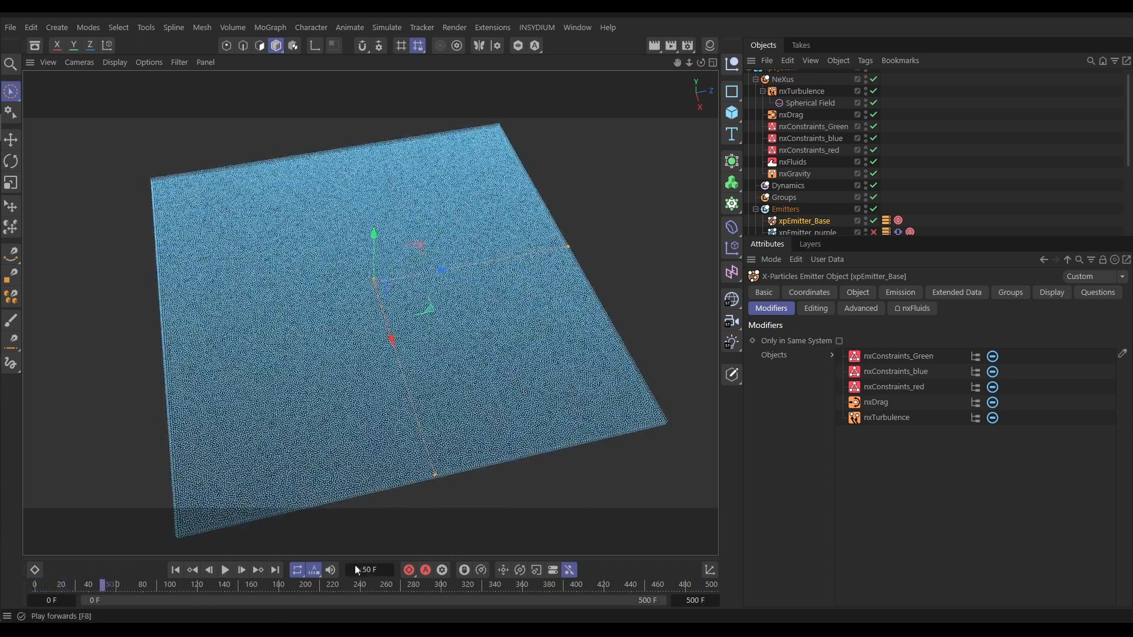
- Add an xpOpenVDBMesher to the Generators group and assign xpEmitter_Base as its source
left_click(756, 79)
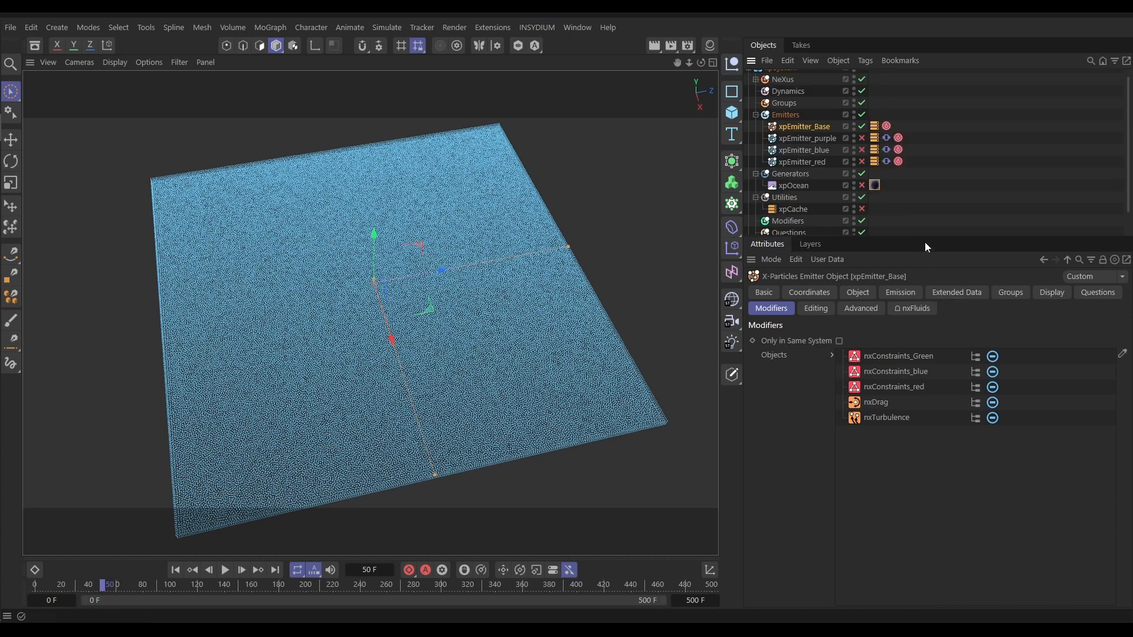
left_click_drag(925, 242, 925, 312)
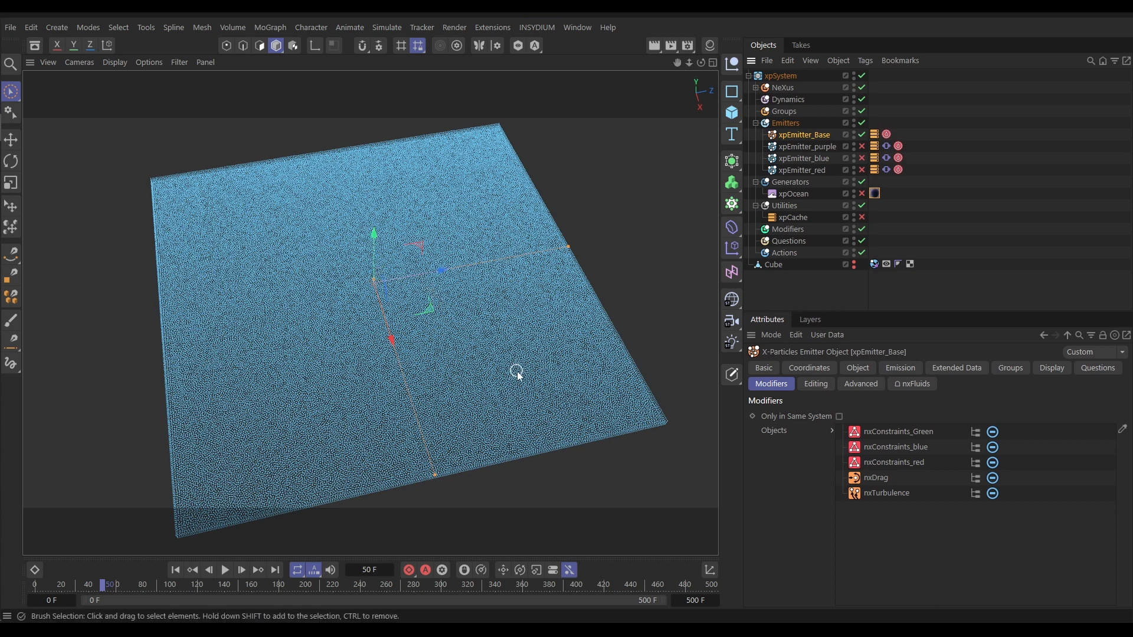
left_click(792, 182)
left_click(1086, 434)
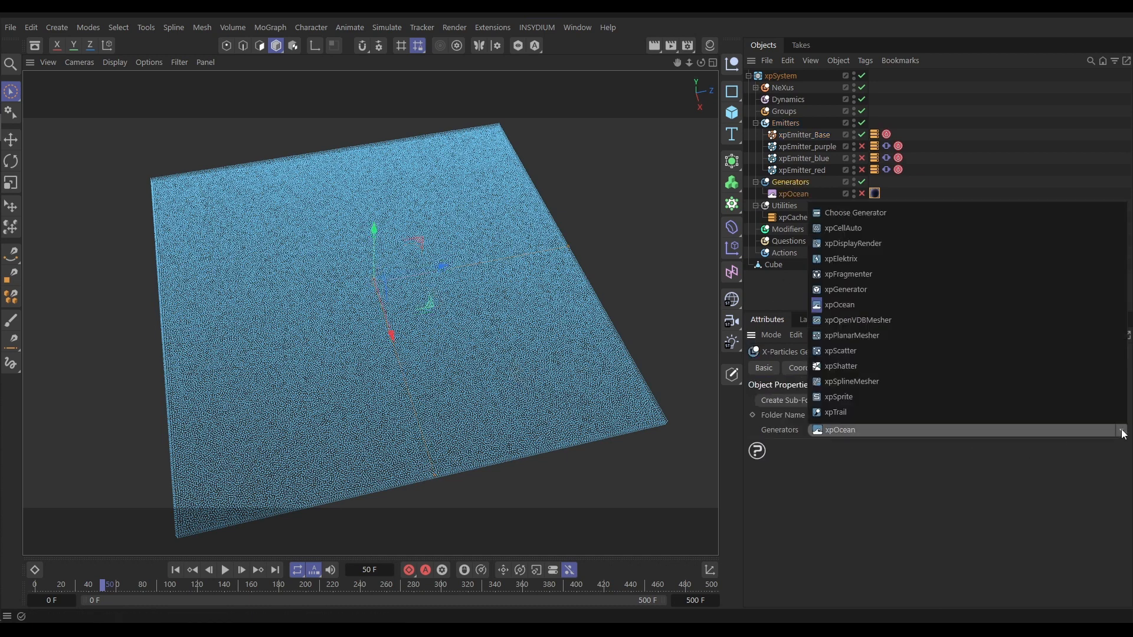
left_click(869, 321)
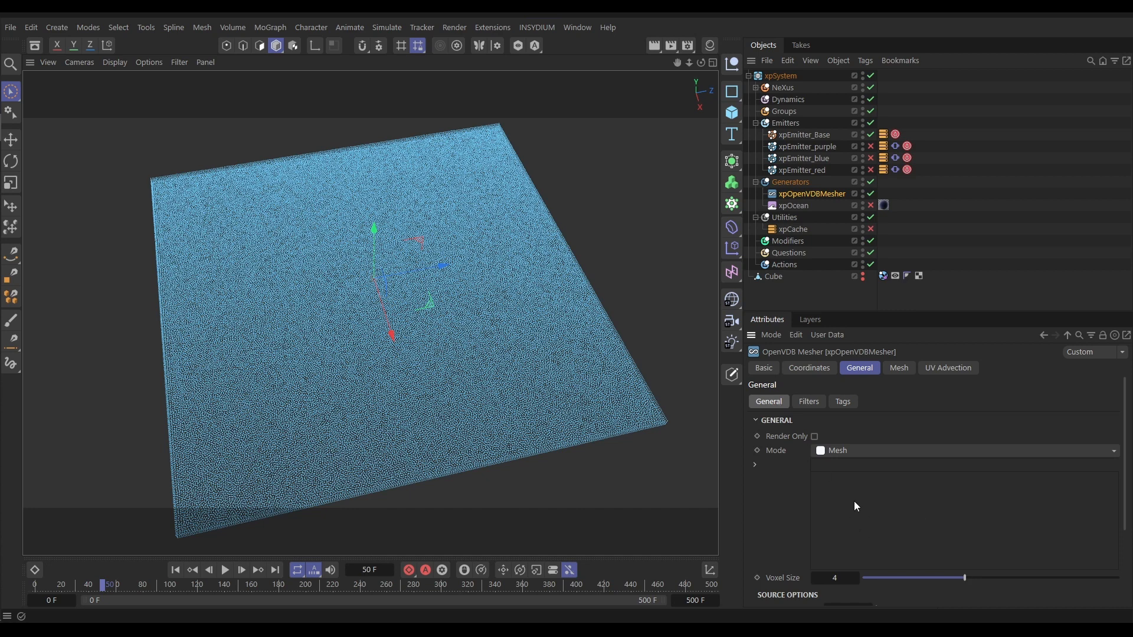
left_click_drag(796, 138, 857, 500)
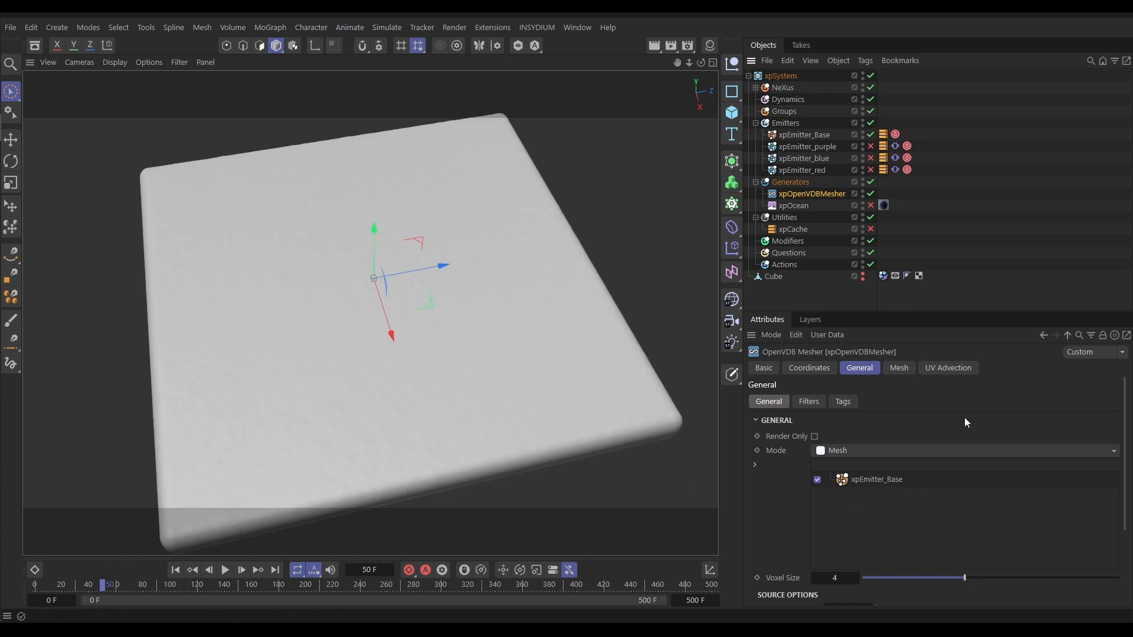
- Display the mesh with Gouraud shading and lines and set the xpOpenVDBMesher's Point Radius to 5
key("n")
key("b")
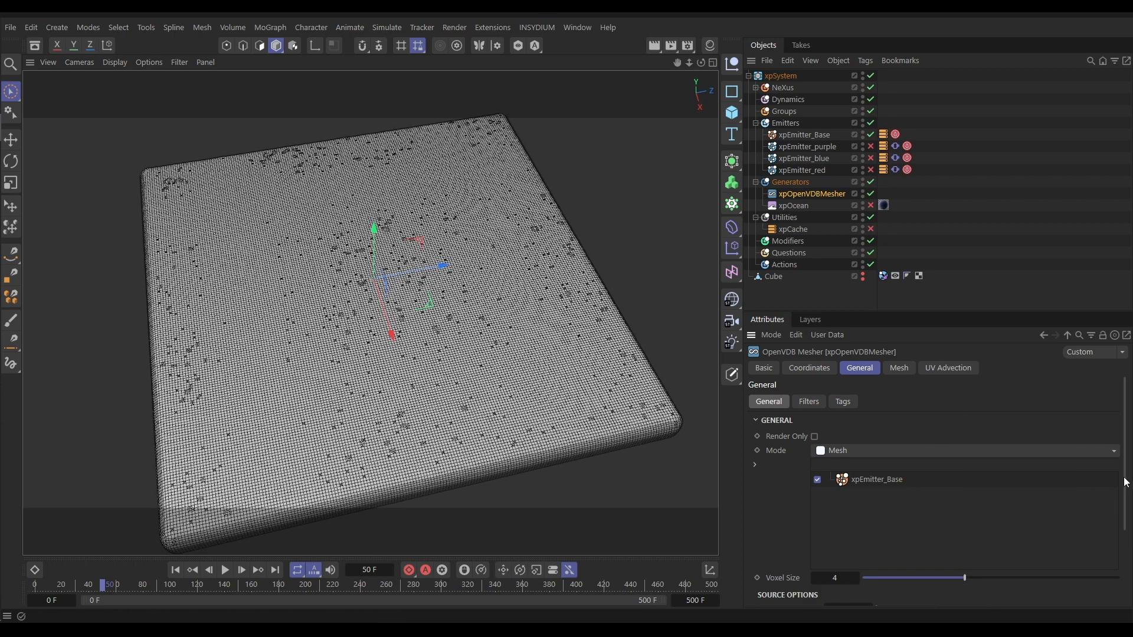
scroll(1126, 482, "down", 3)
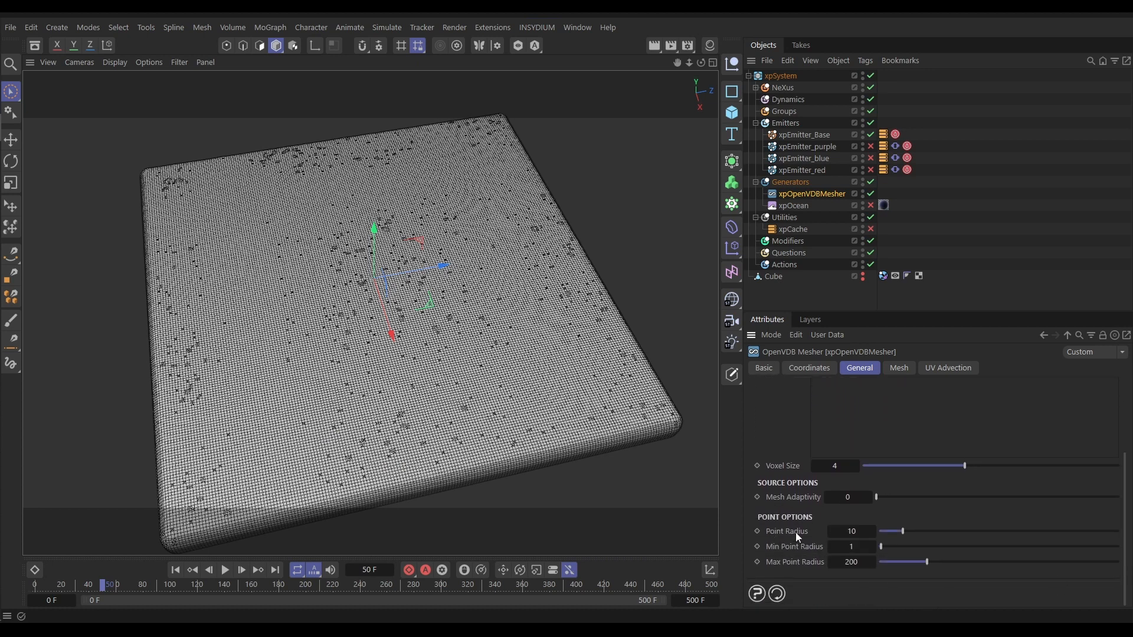
left_click(850, 533)
key("Return")
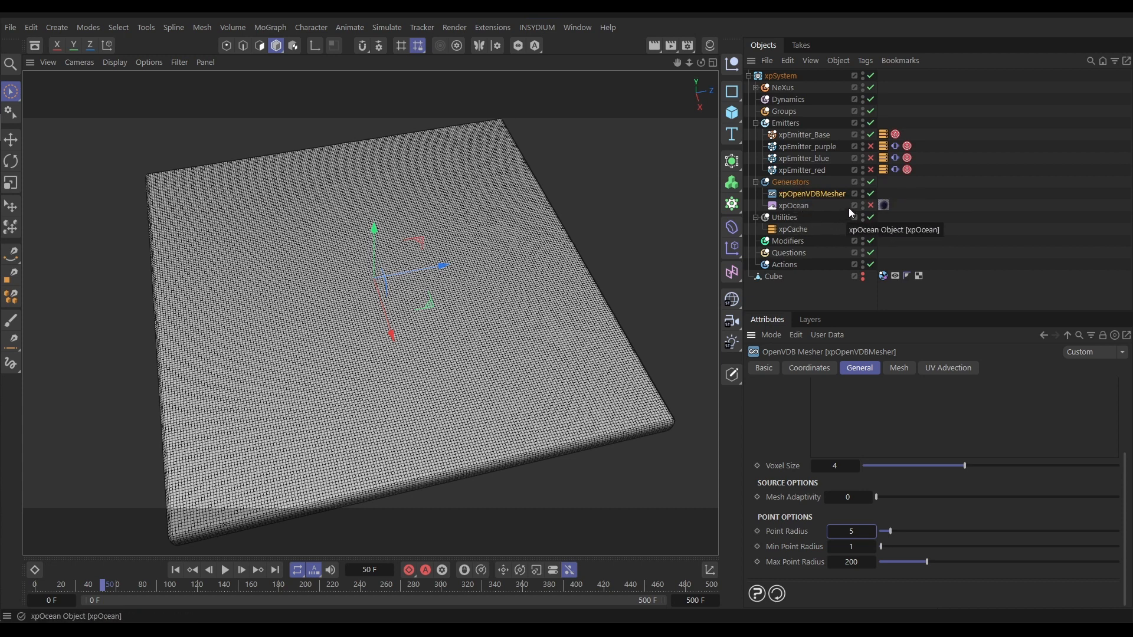
- Enable the xpOcean deformer and play the displaced mesh from the first frame, switching to Gouraud shading without lines
left_click(872, 206)
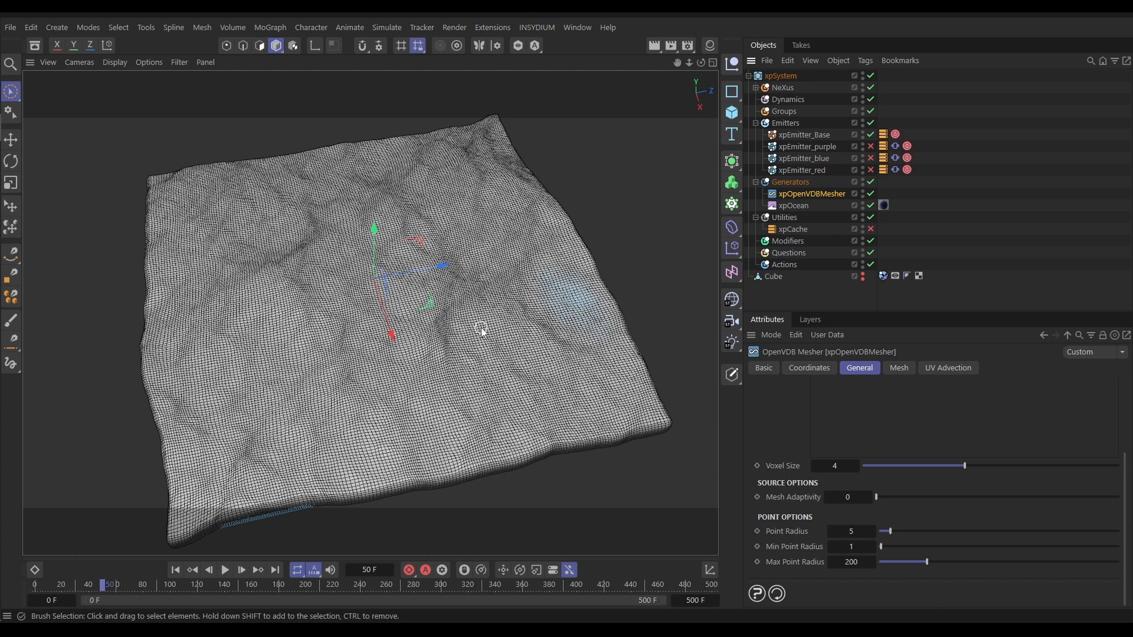
left_click(176, 570)
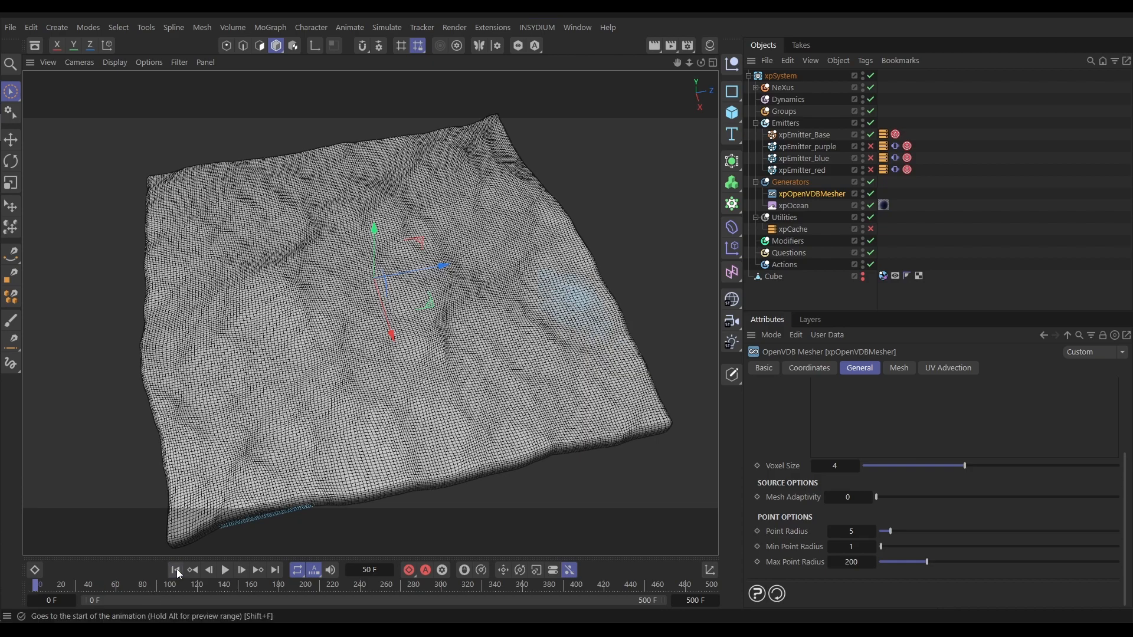
left_click(226, 570)
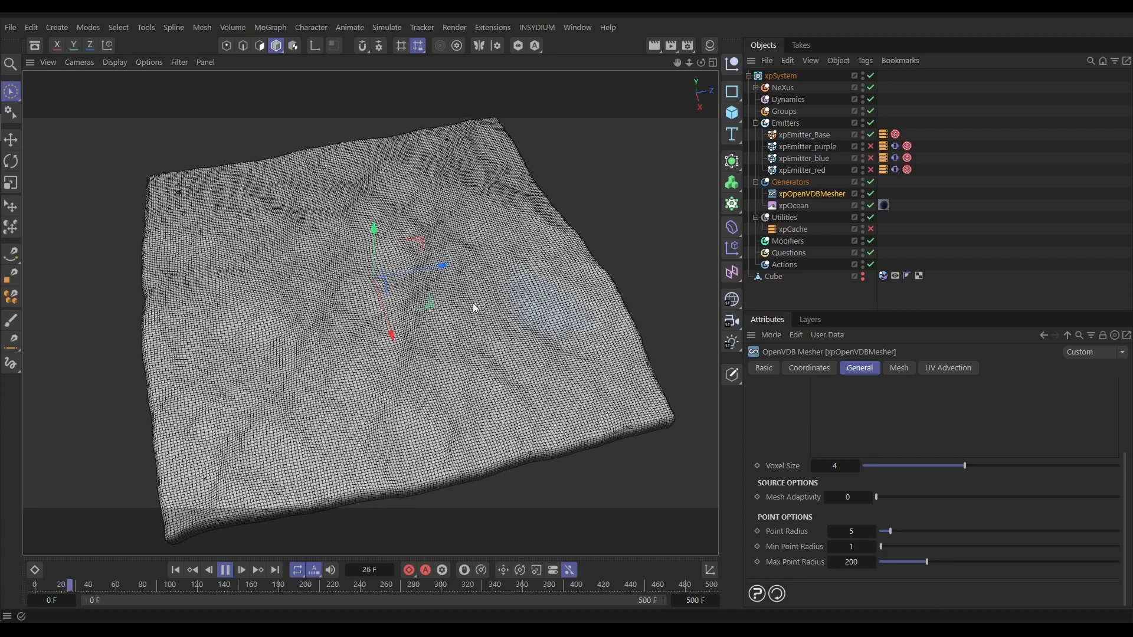
key("n")
key("a")
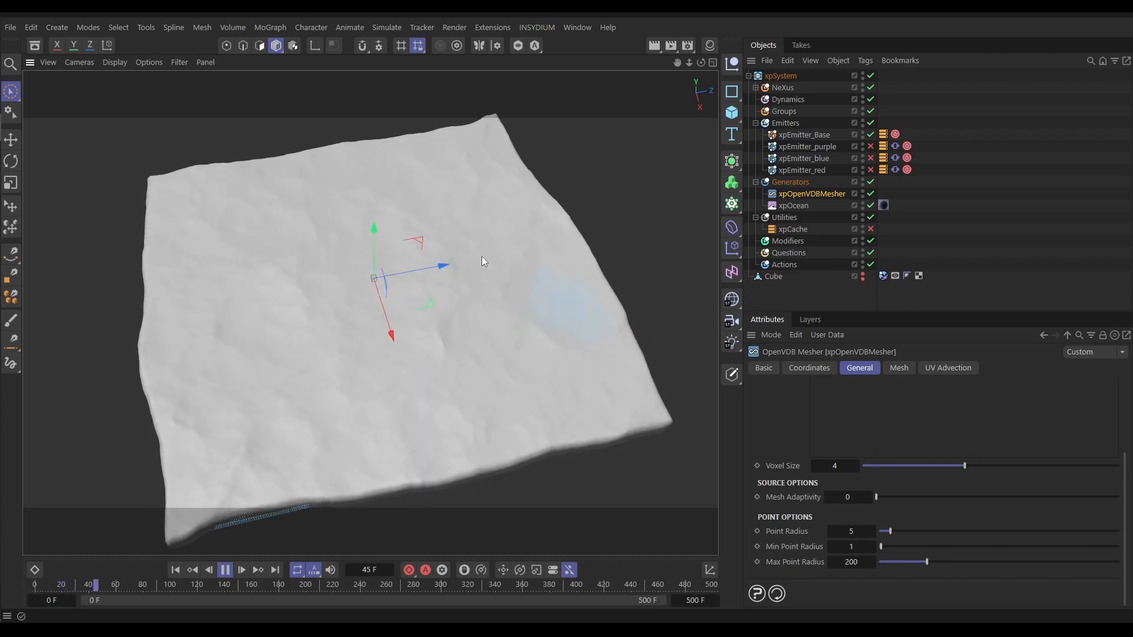
left_click(225, 569)
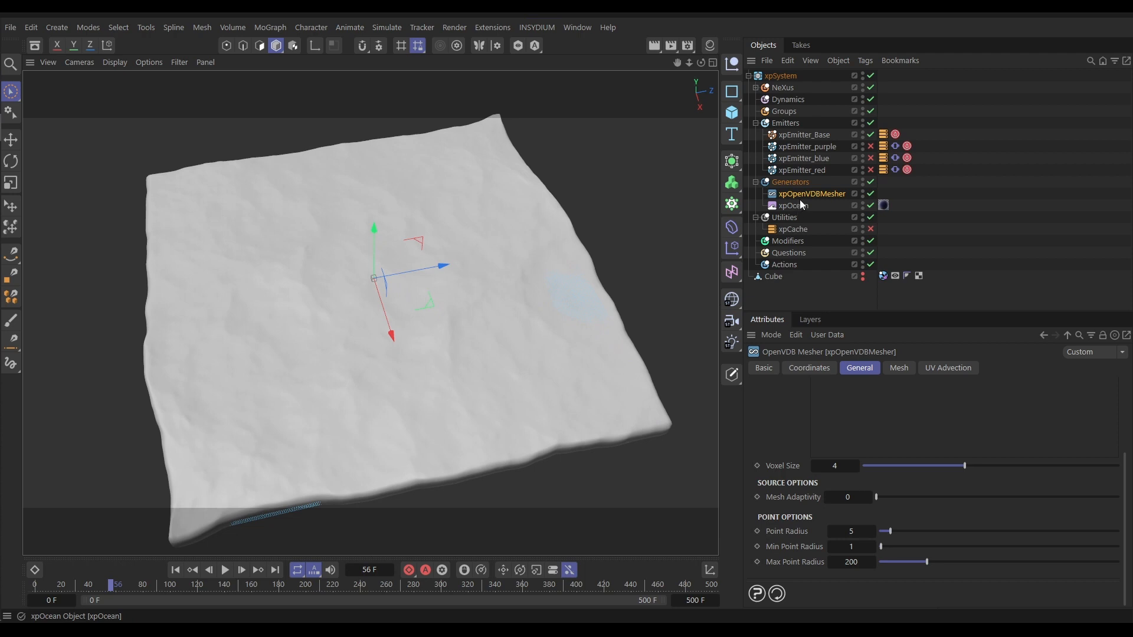
- Move the blue material tag from the xpOcean to the xpOpenVDBMesher and play the animation
left_click_drag(882, 206, 883, 193)
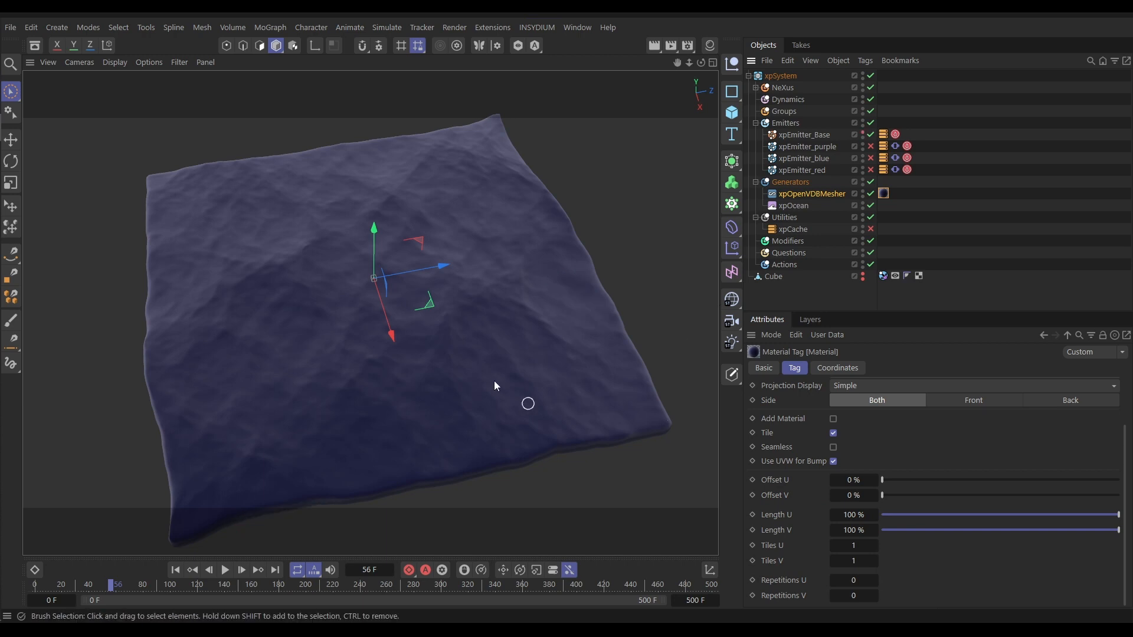
left_click(225, 570)
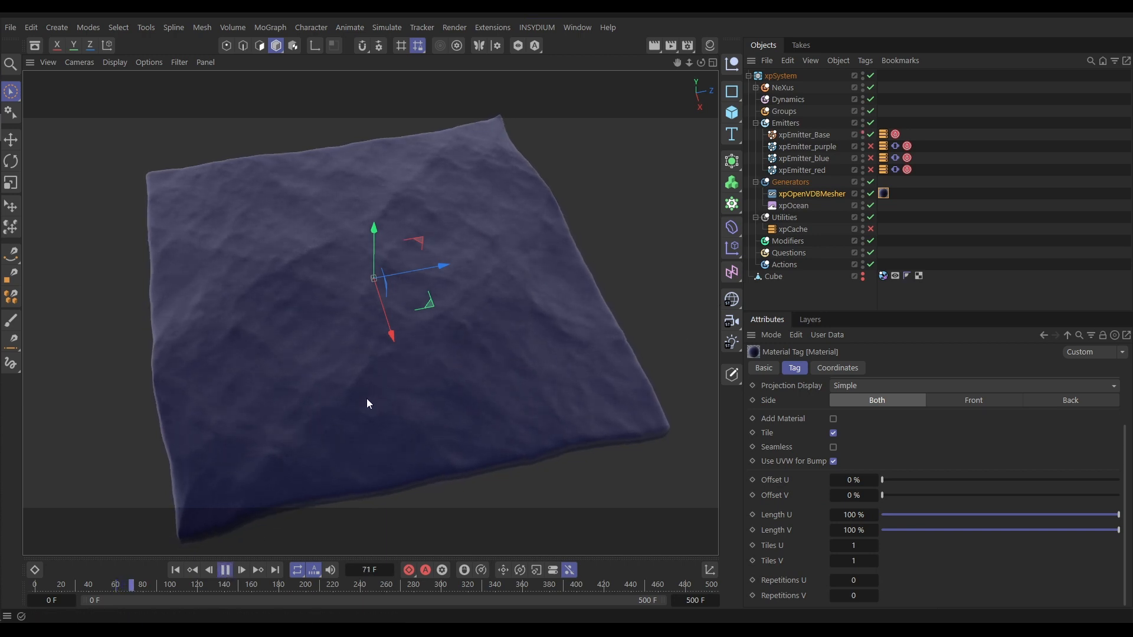
- Stop the animation playback and display the displaced mesh with Gouraud shading and lines
left_click(224, 570)
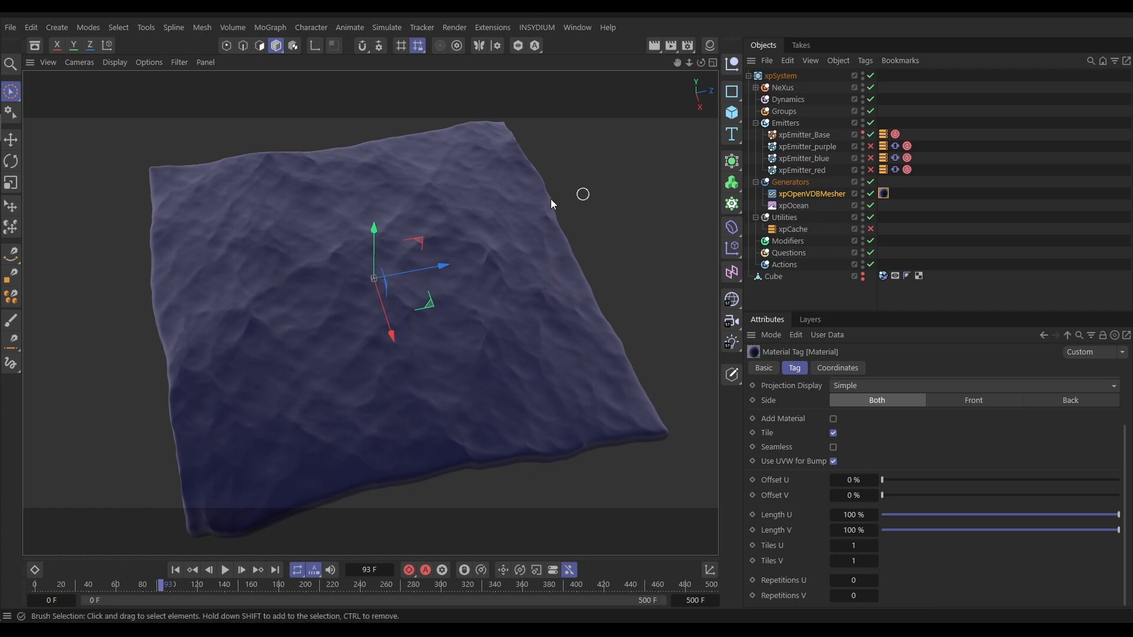
key("n")
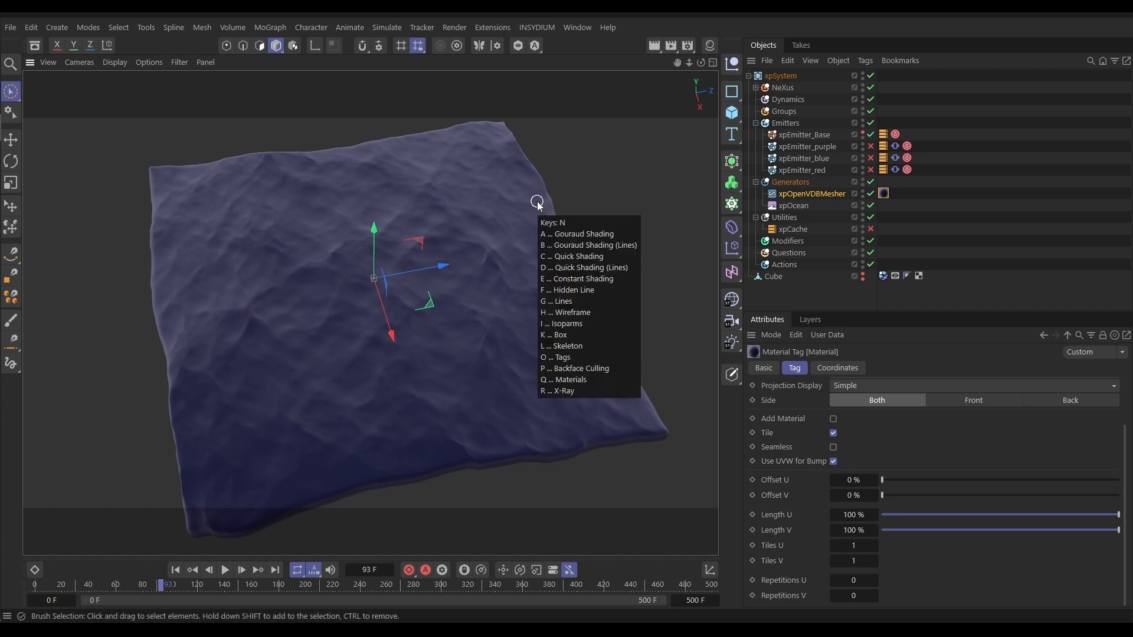
key("b")
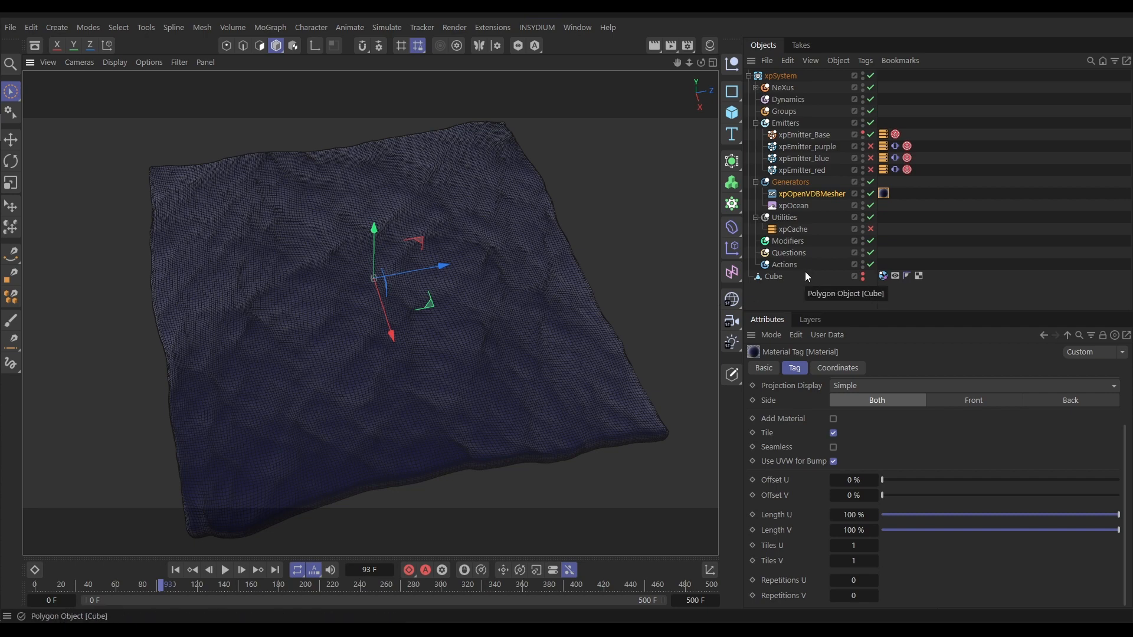
- Enable the purple, blue and red emitters and add xpOcean to their shared Modifiers object list
left_click(871, 147)
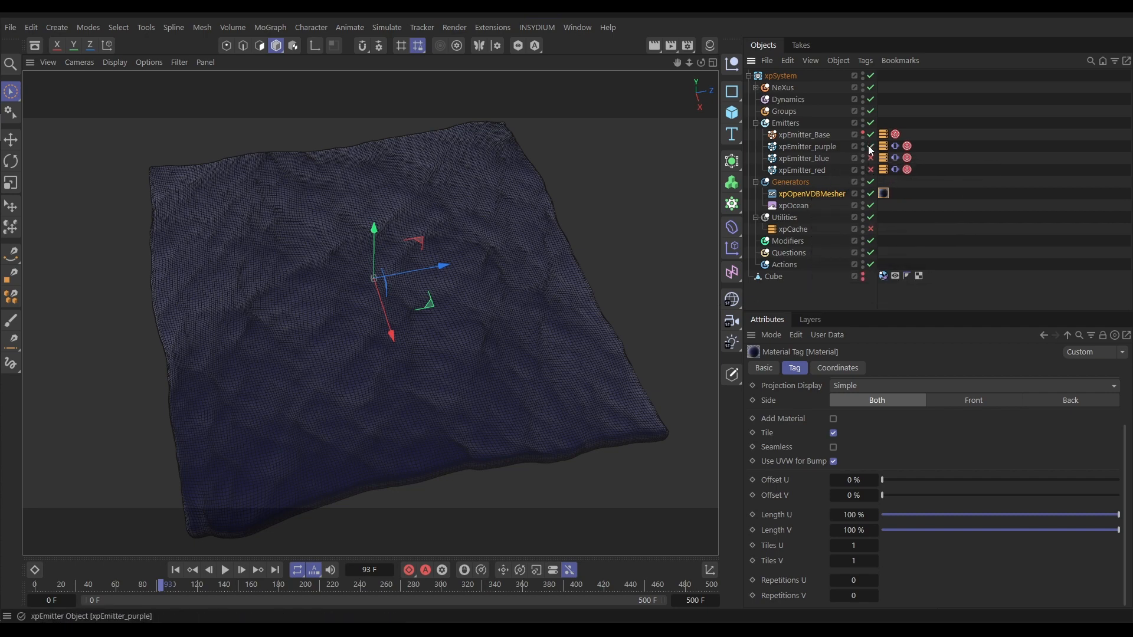
left_click(871, 158)
left_click(870, 170)
left_click(809, 145)
left_click(808, 169, "shift")
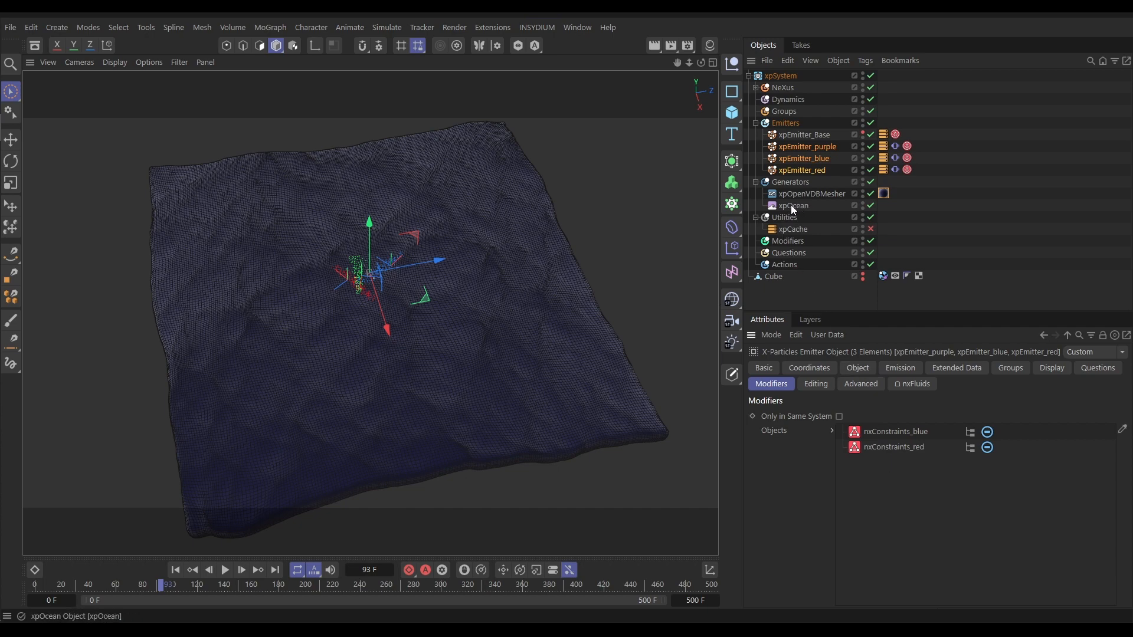
left_click_drag(794, 208, 876, 470)
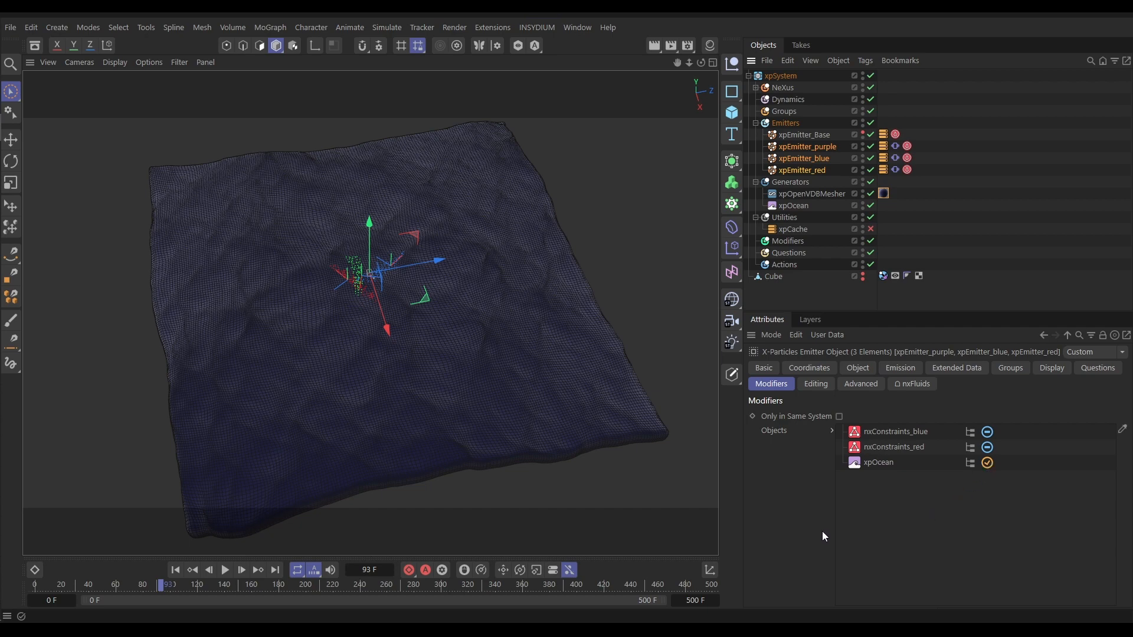
- Enable the xpCache, rebuild it from the first frame by overwriting the existing cache, and scrub to frame 290
left_click(175, 570)
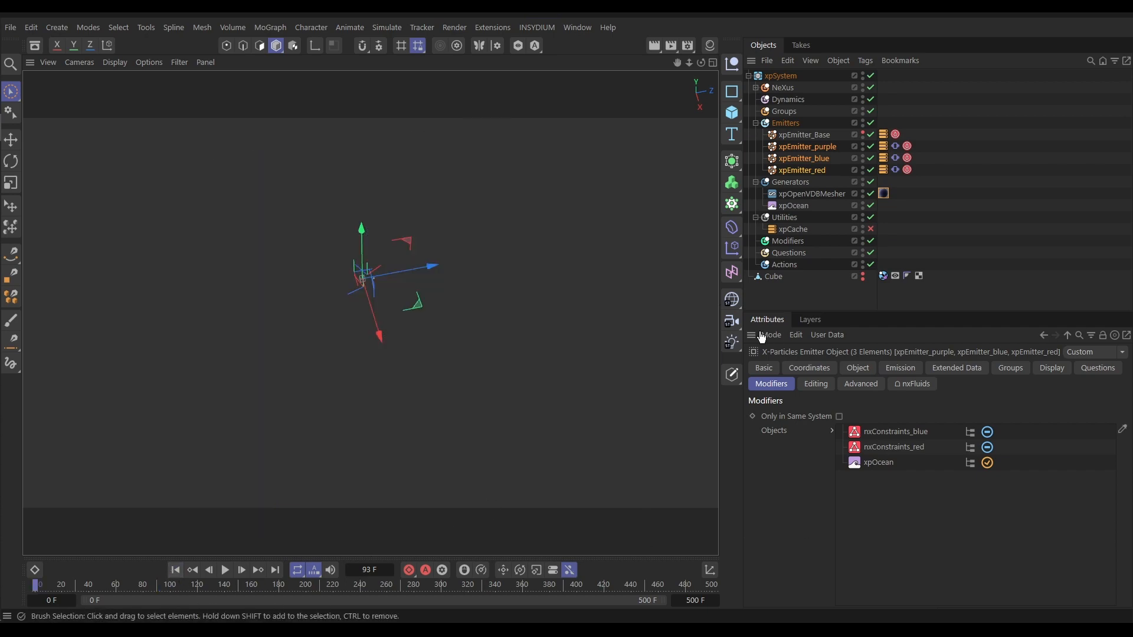
left_click(793, 229)
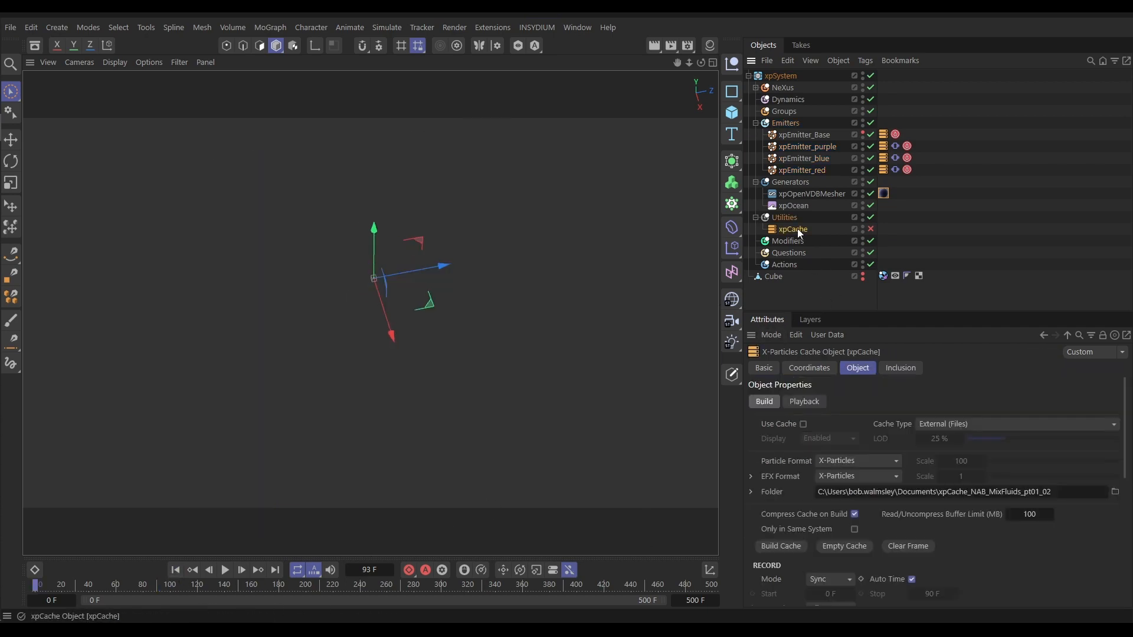
left_click(871, 230)
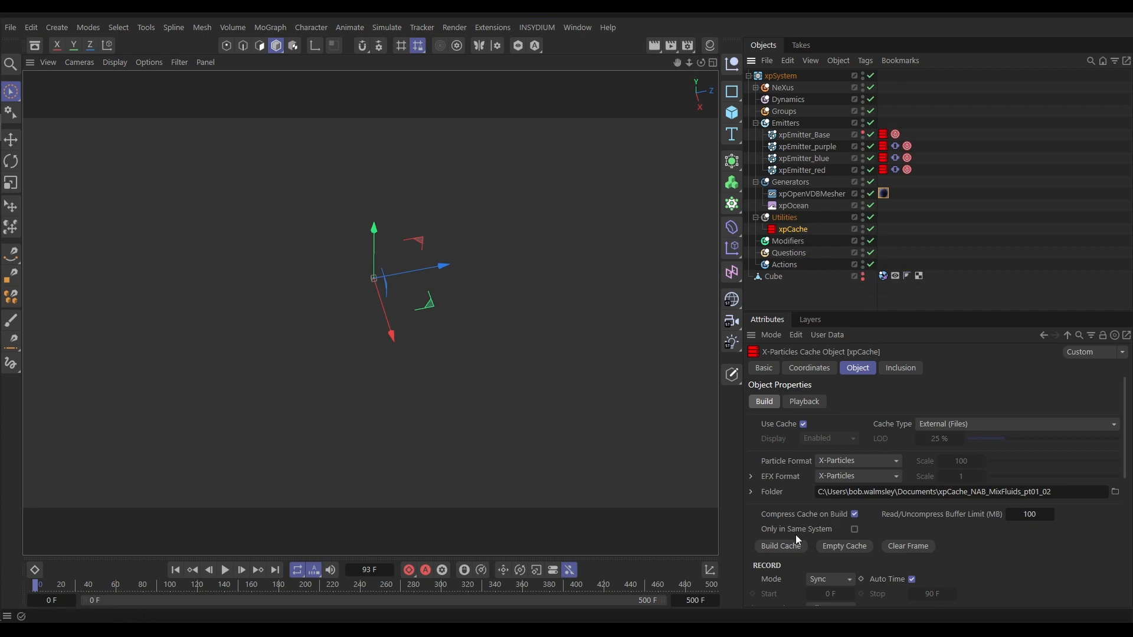
left_click(787, 547)
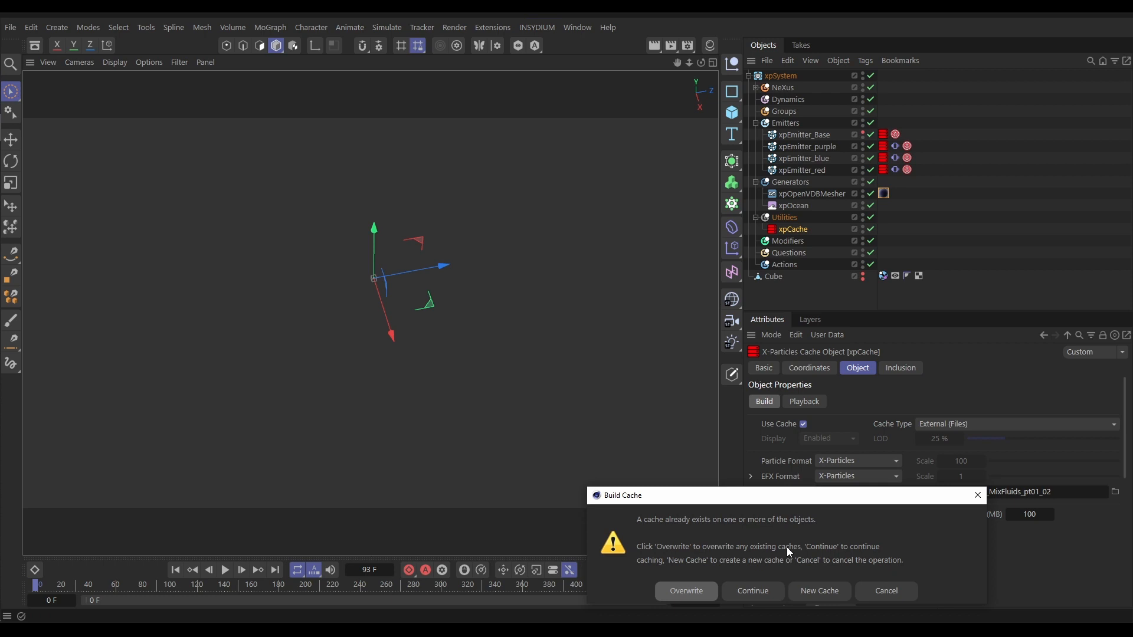
left_click(679, 592)
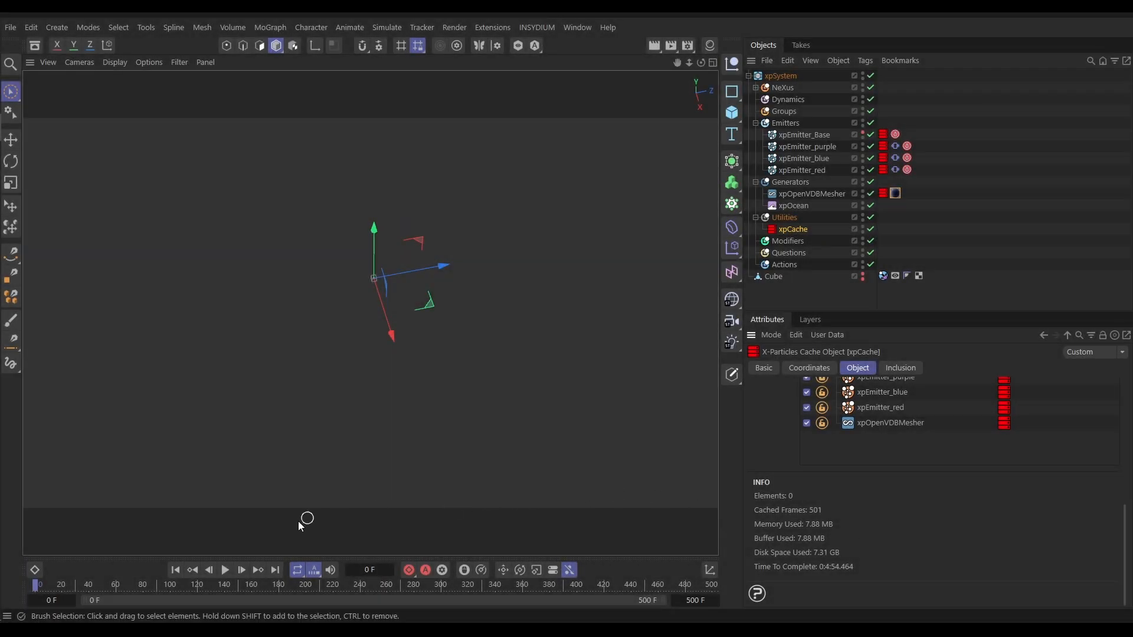
left_click_drag(58, 583, 427, 586)
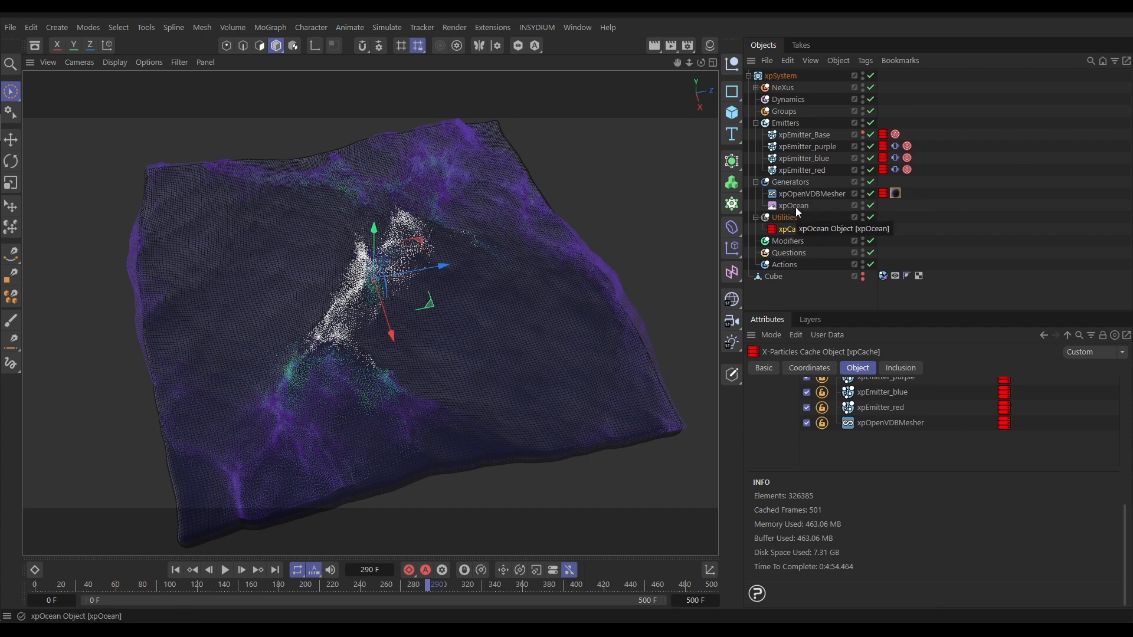
- Set xpOcean to excluded in the Modifiers list of the purple, blue and red emitters and switch to Gouraud shading without lines
left_click(824, 148)
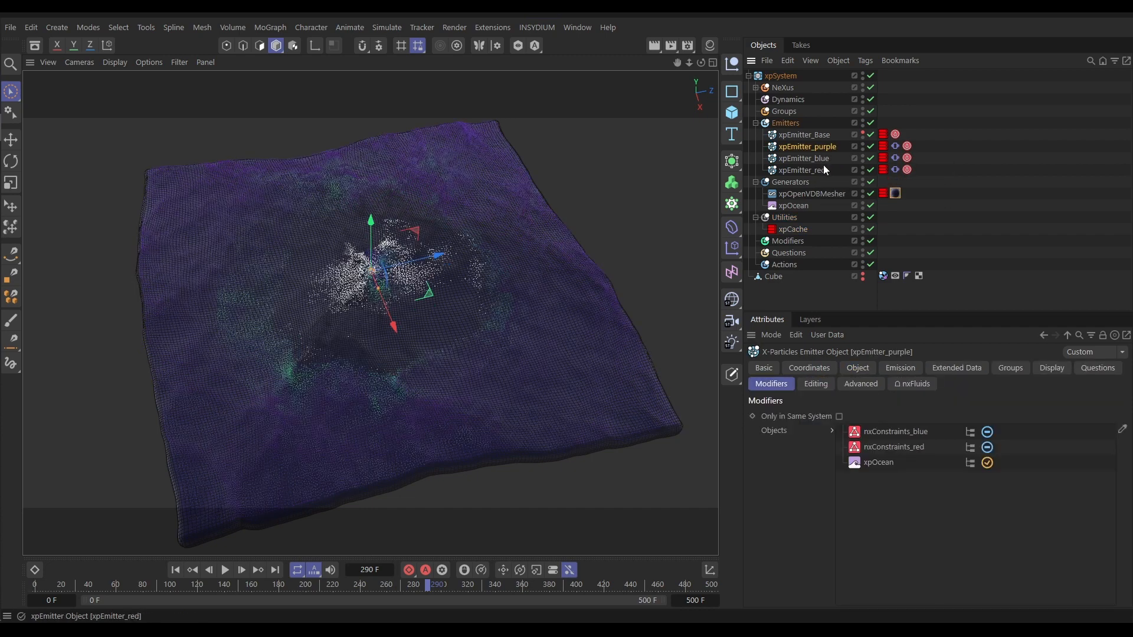
left_click(820, 169, "shift")
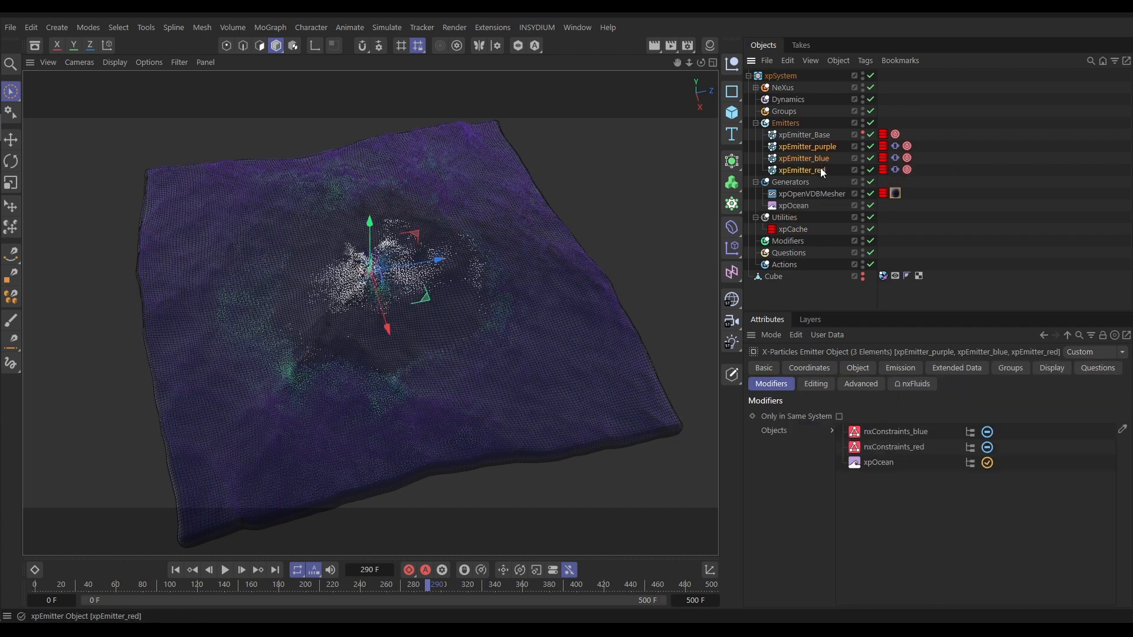
left_click(778, 383)
key("n")
key("a")
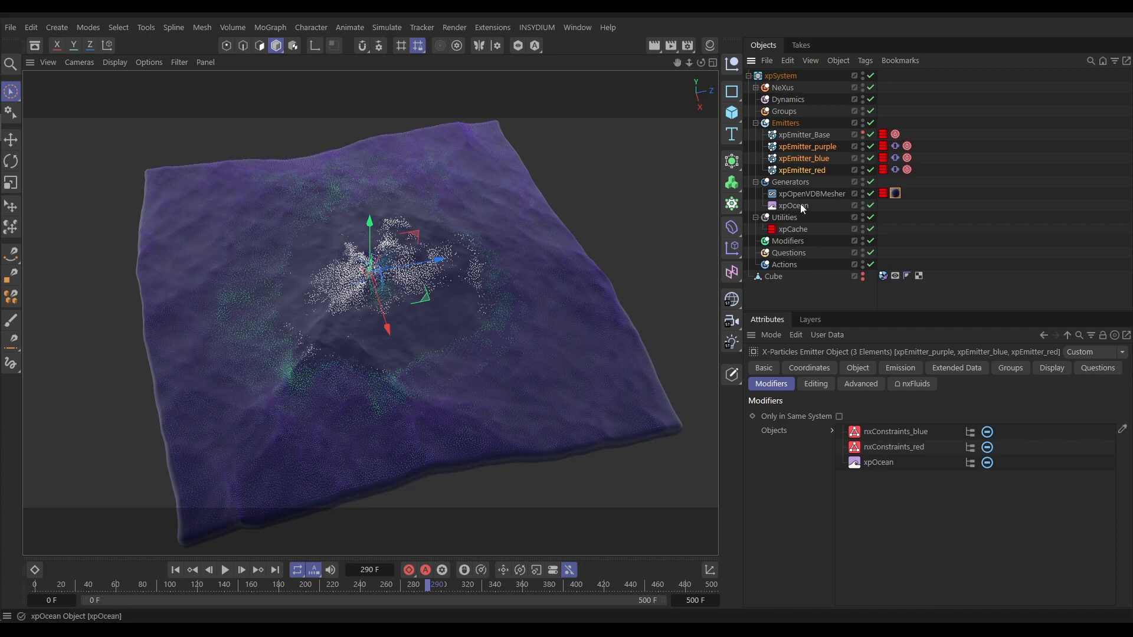
- Compare the fluid surface with xpOcean off and on at frame 218, leave it enabled and scrub to frame 321
left_click(871, 206)
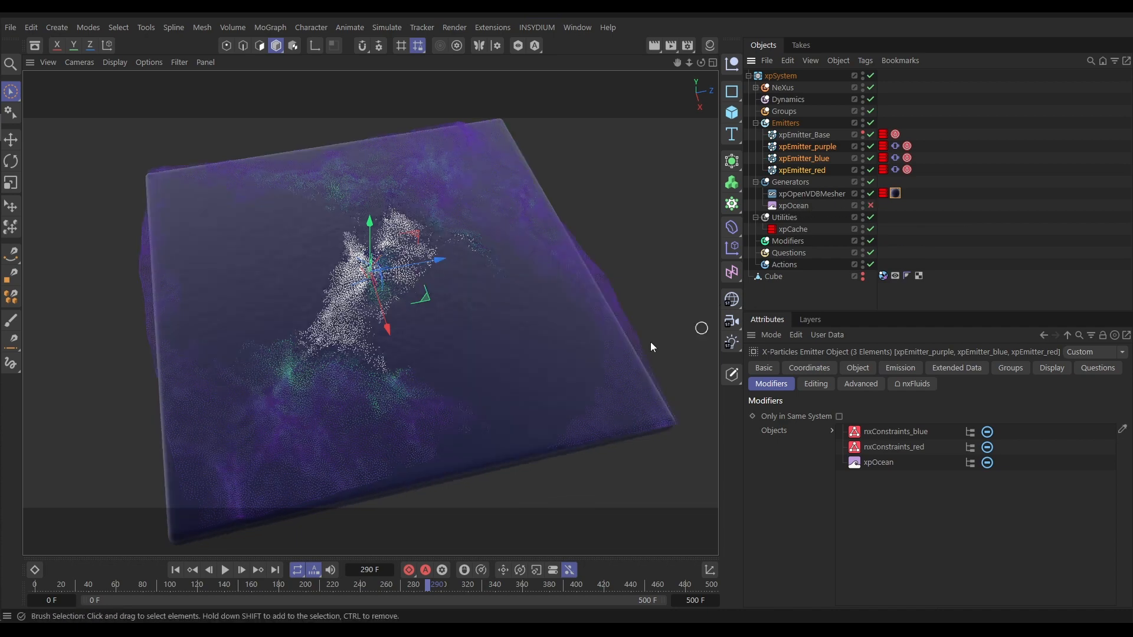
left_click_drag(185, 587, 331, 587)
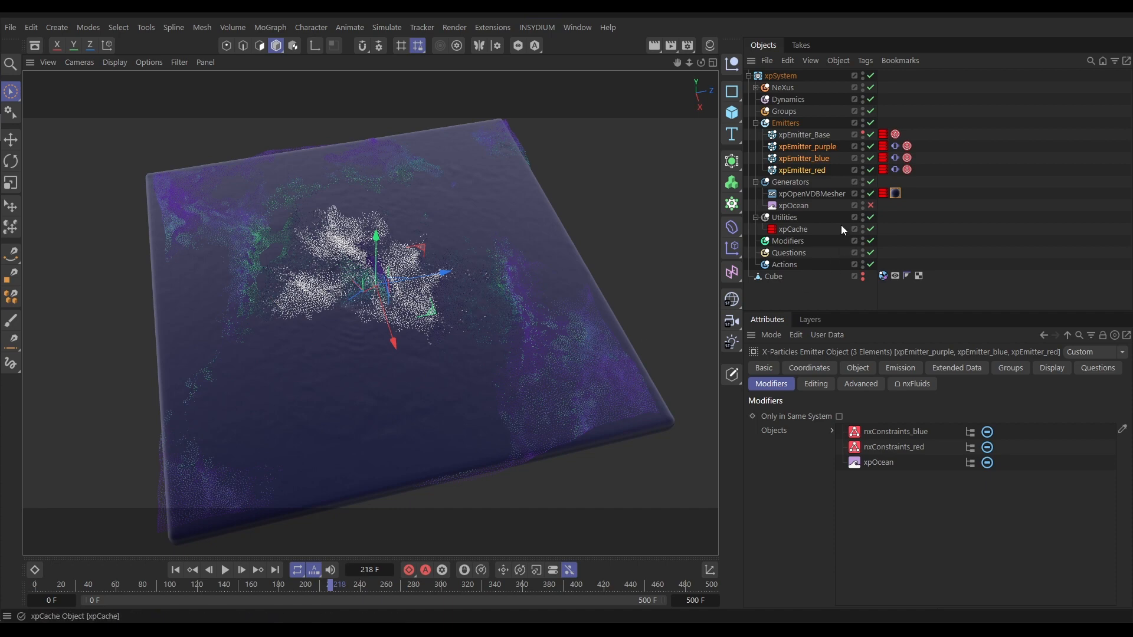
left_click(871, 205)
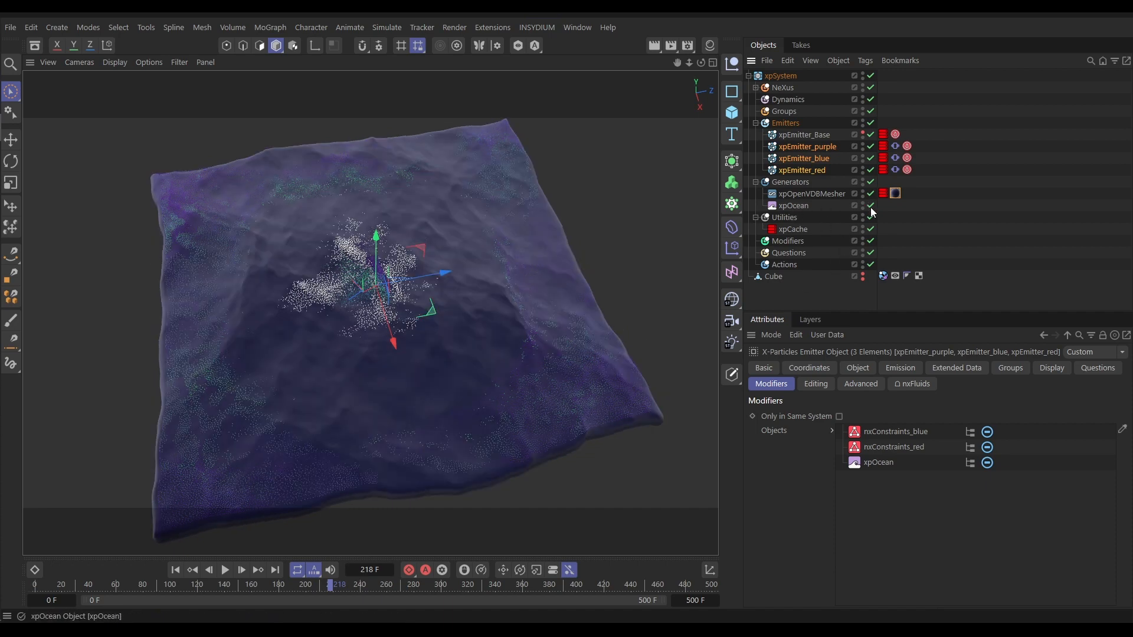
left_click(871, 206)
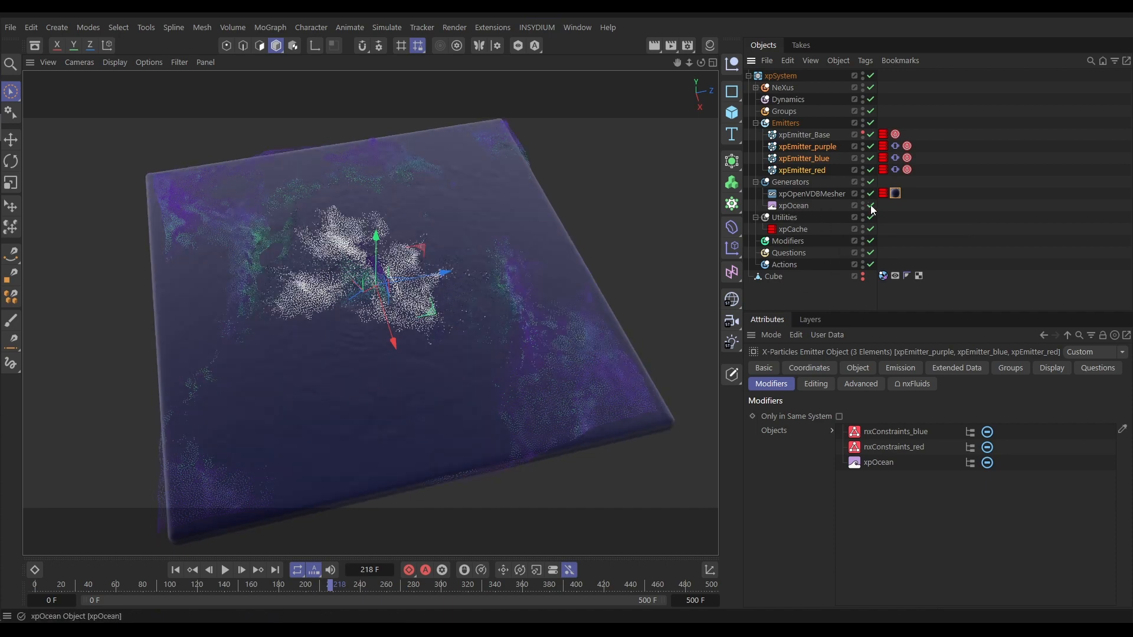
left_click(871, 206)
left_click_drag(331, 586, 470, 588)
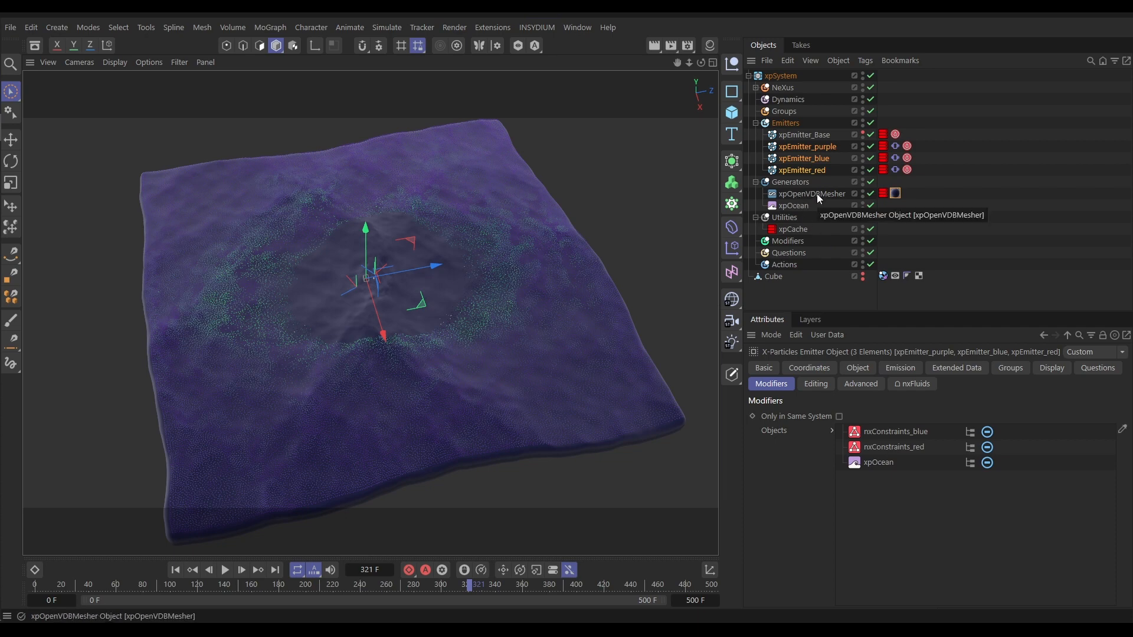
left_click(791, 182)
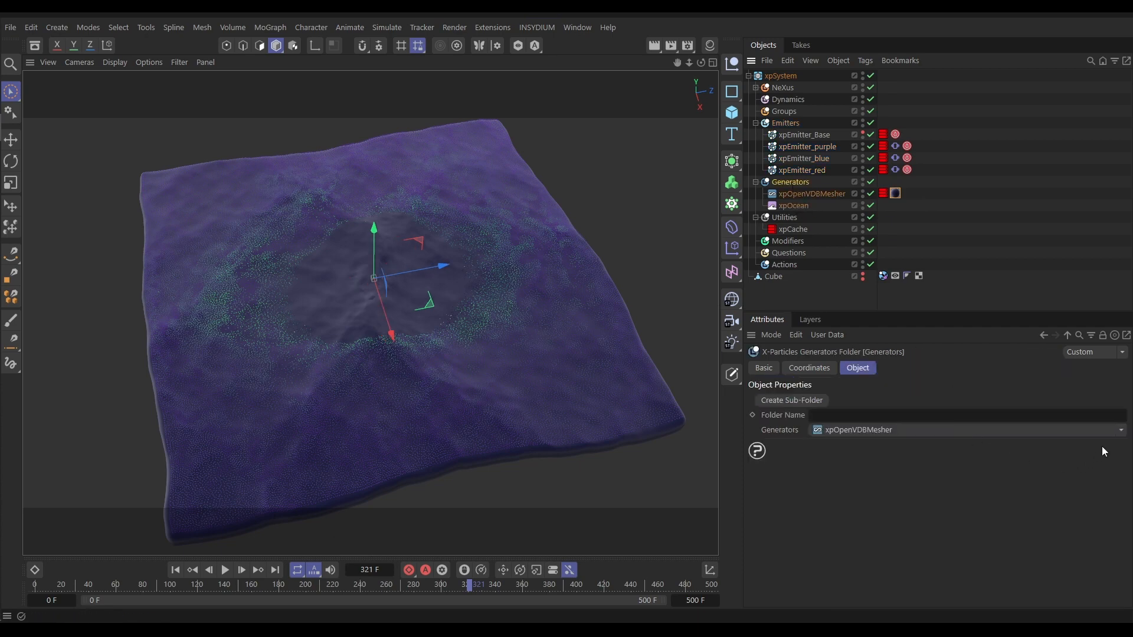
left_click(1121, 430)
left_click(1005, 488)
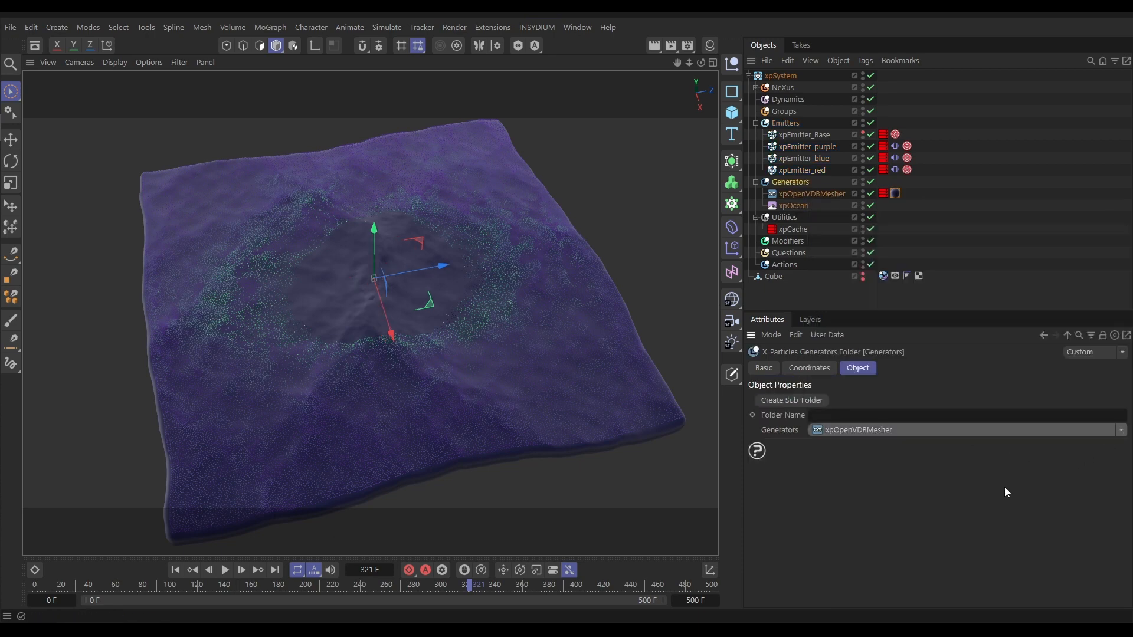
- Add an xpJoin object to the Utilities group
left_click(783, 219)
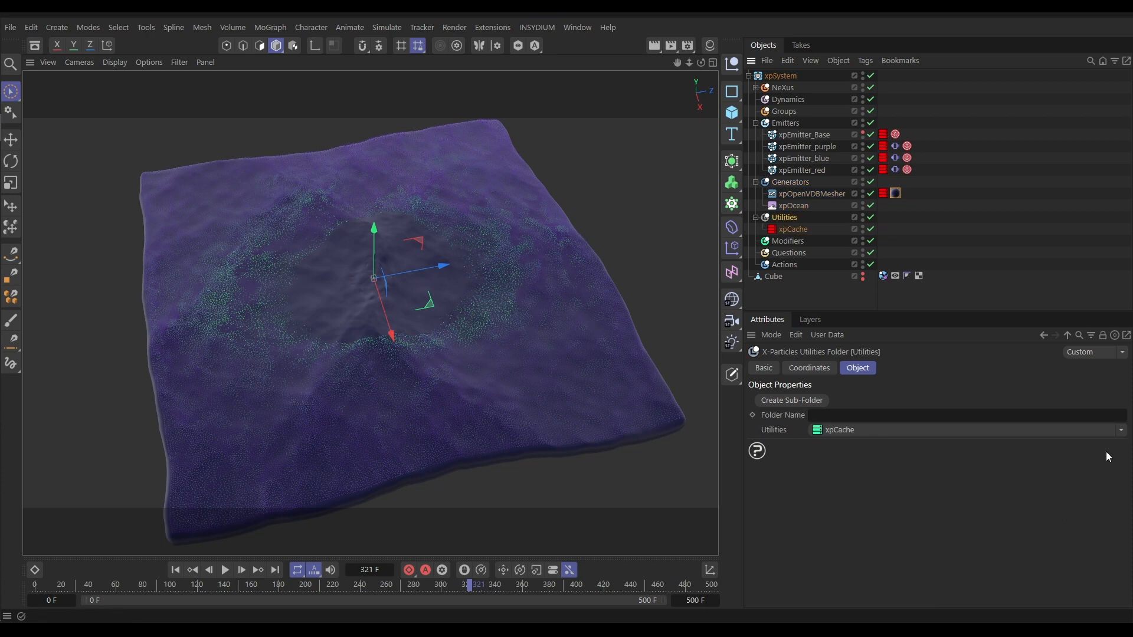
left_click(1121, 430)
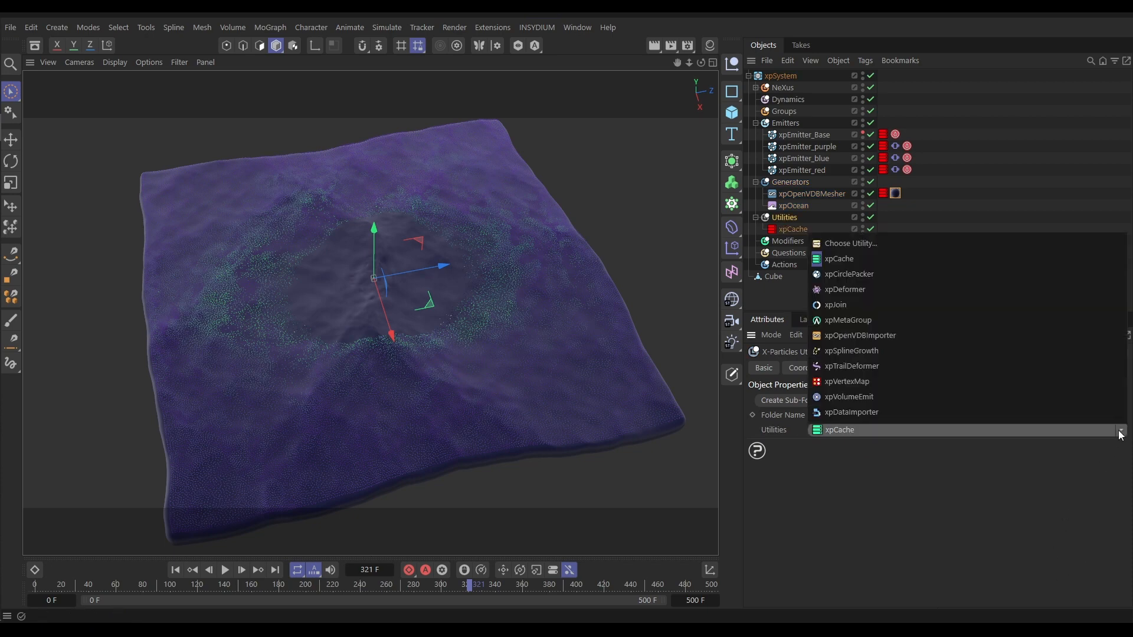
left_click(824, 306)
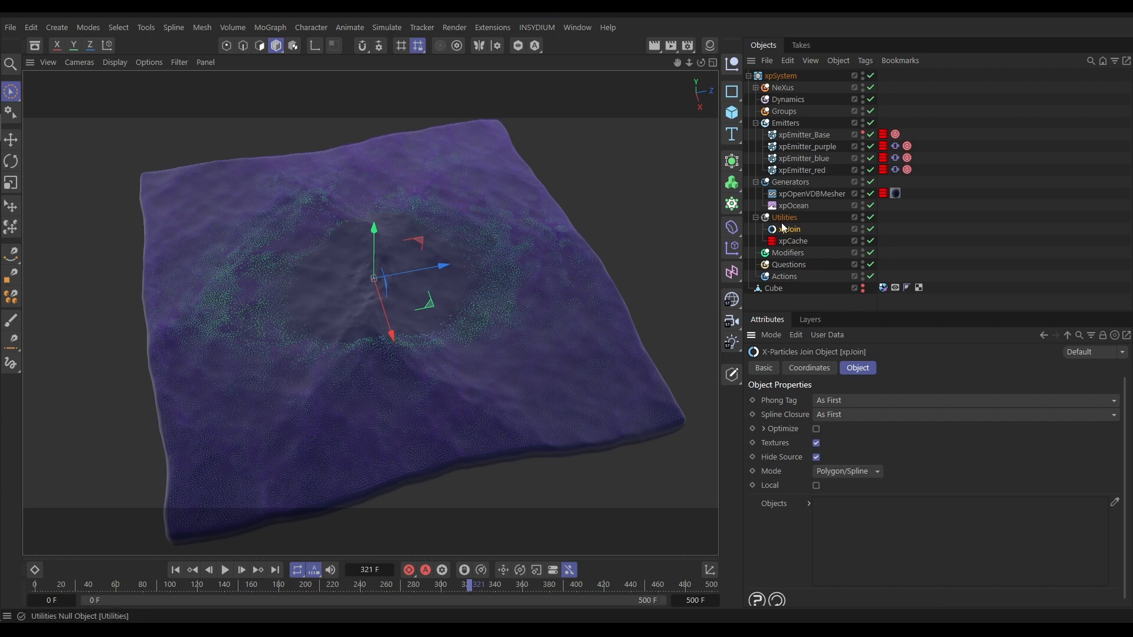
- Move the xpJoin into the Generators group below xpOcean and nest the xpOpenVDBMesher inside it
left_click_drag(785, 230, 798, 188)
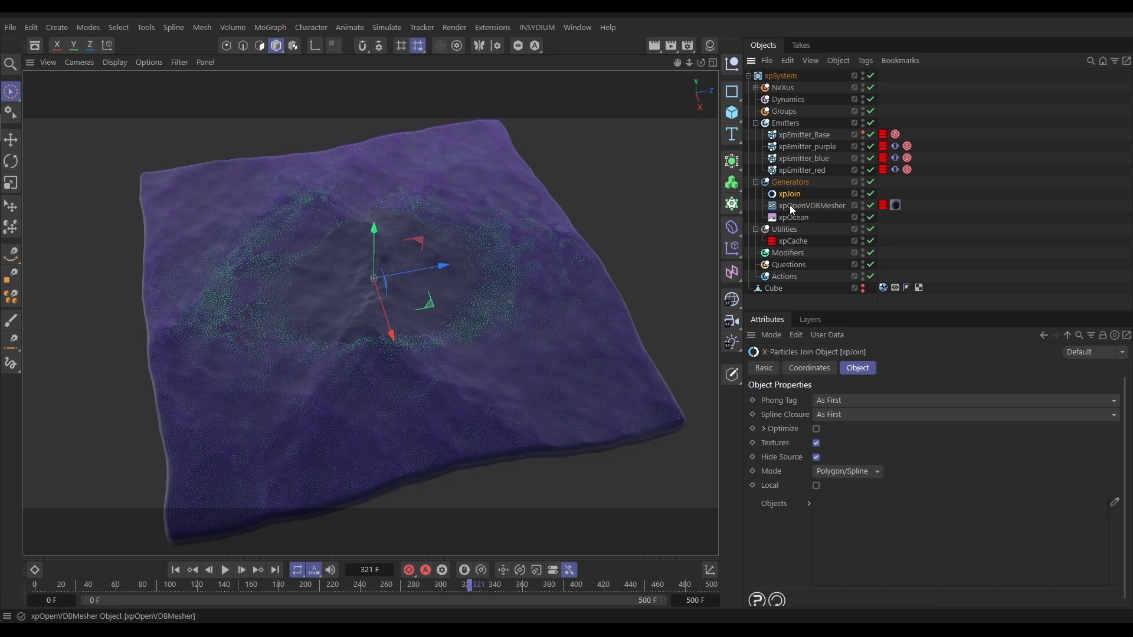
left_click_drag(790, 204, 792, 183)
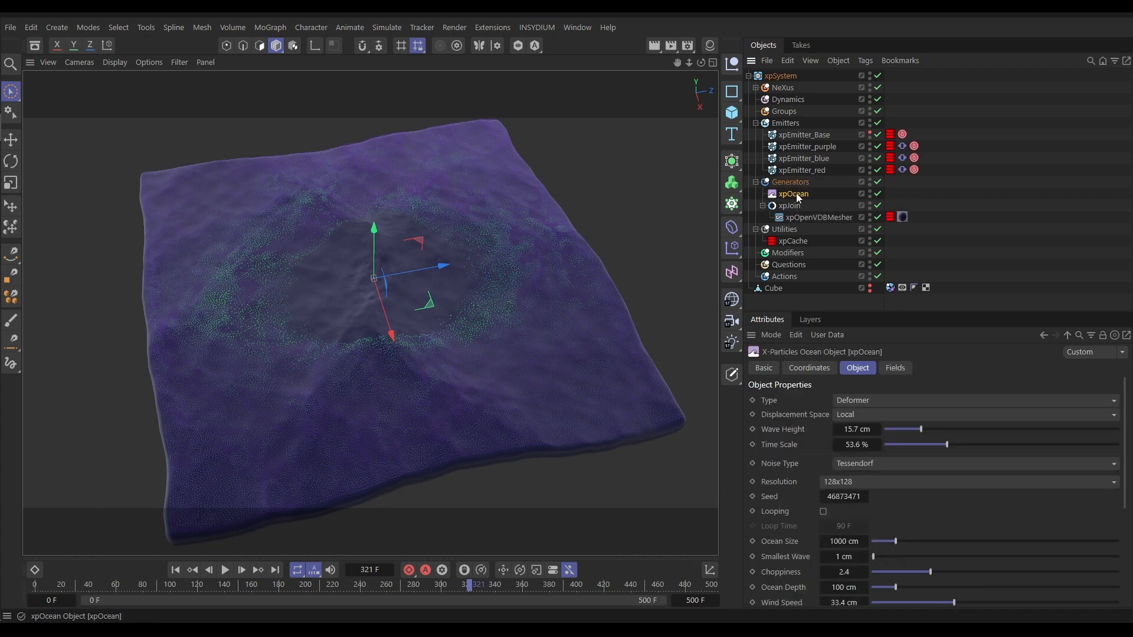
left_click(762, 206)
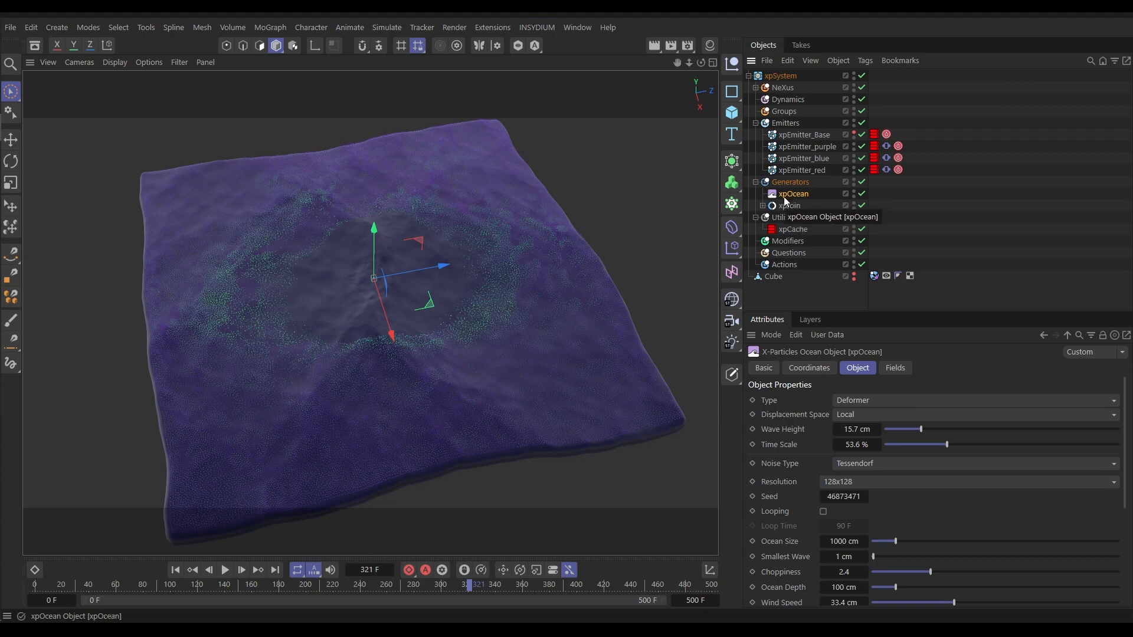
- Go to frame 199 and lower the xpJoin by setting its Y position to -7 cm
left_click_drag(364, 582, 303, 590)
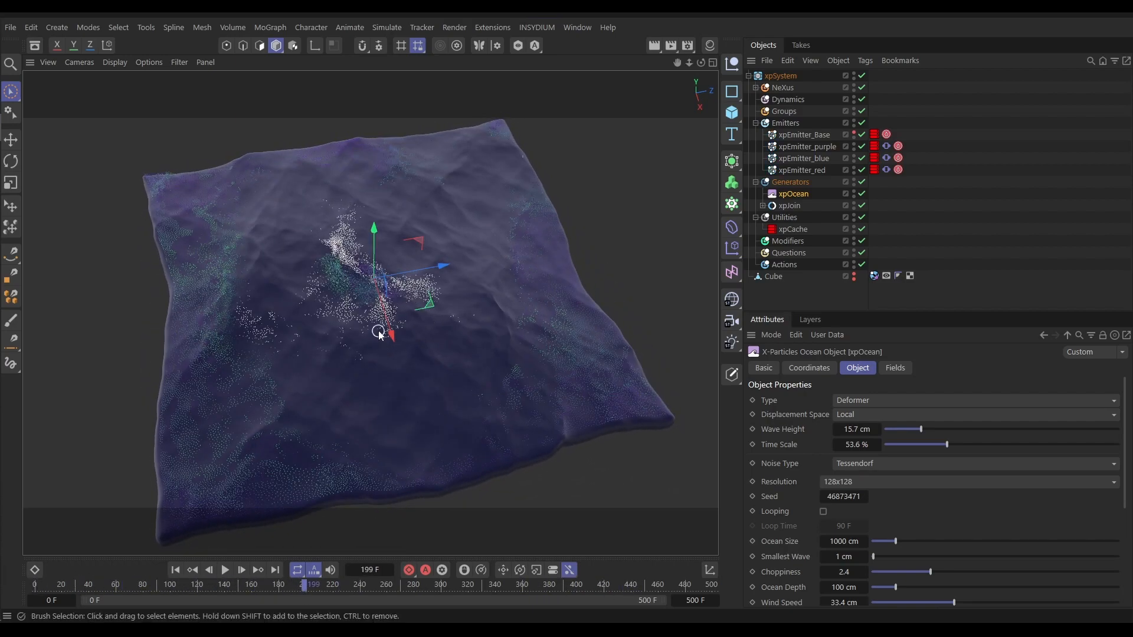
left_click_drag(374, 374, 367, 302, "alt")
right_click_drag(300, 376, 391, 363, "alt")
mouse_move(391, 363)
left_mouse_down("alt")
mouse_move(403, 314)
mouse_move(387, 299)
mouse_move(374, 377)
mouse_move(481, 352)
mouse_move(357, 370)
mouse_move(377, 374)
mouse_move(373, 414)
mouse_move(362, 356)
left_mouse_up("alt")
right_click_drag(362, 356, 382, 342, "alt")
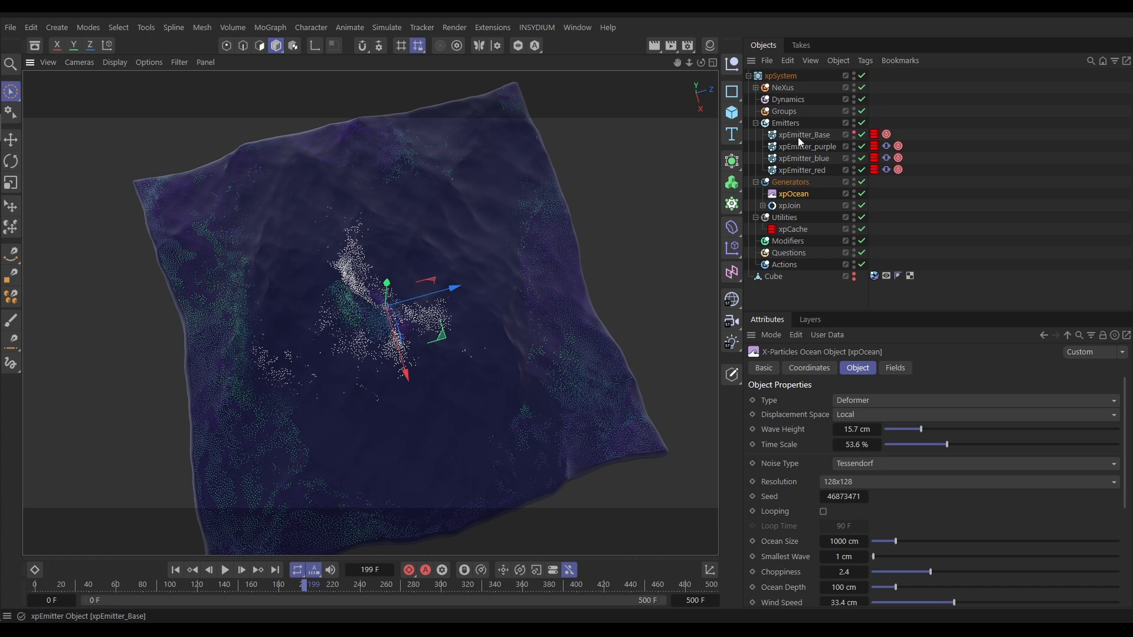
left_click(788, 206)
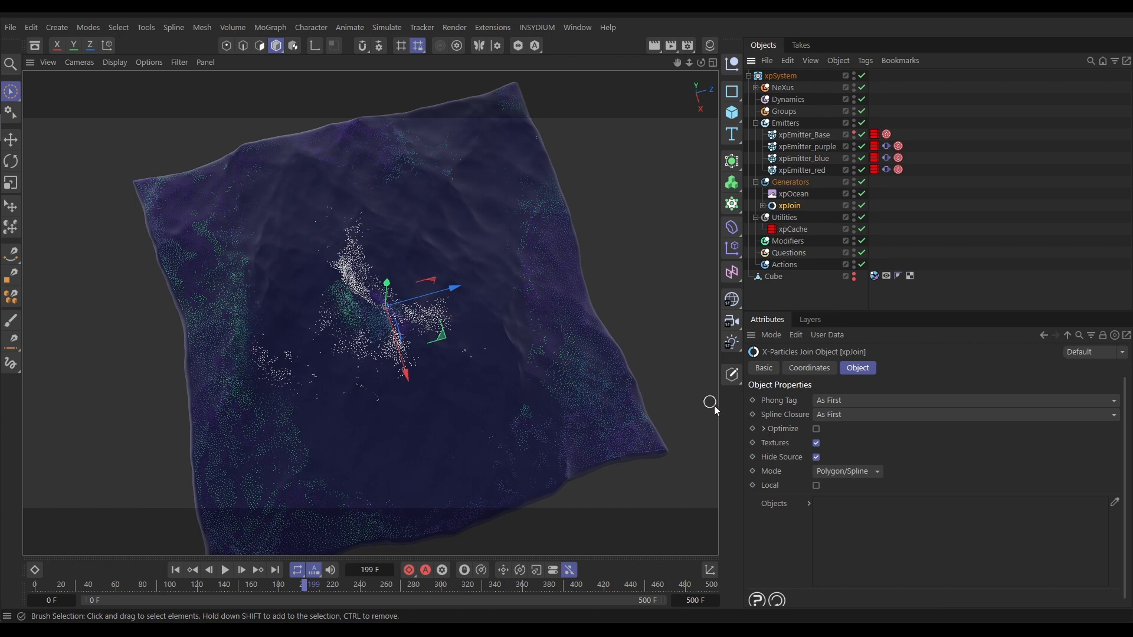
left_click(807, 368)
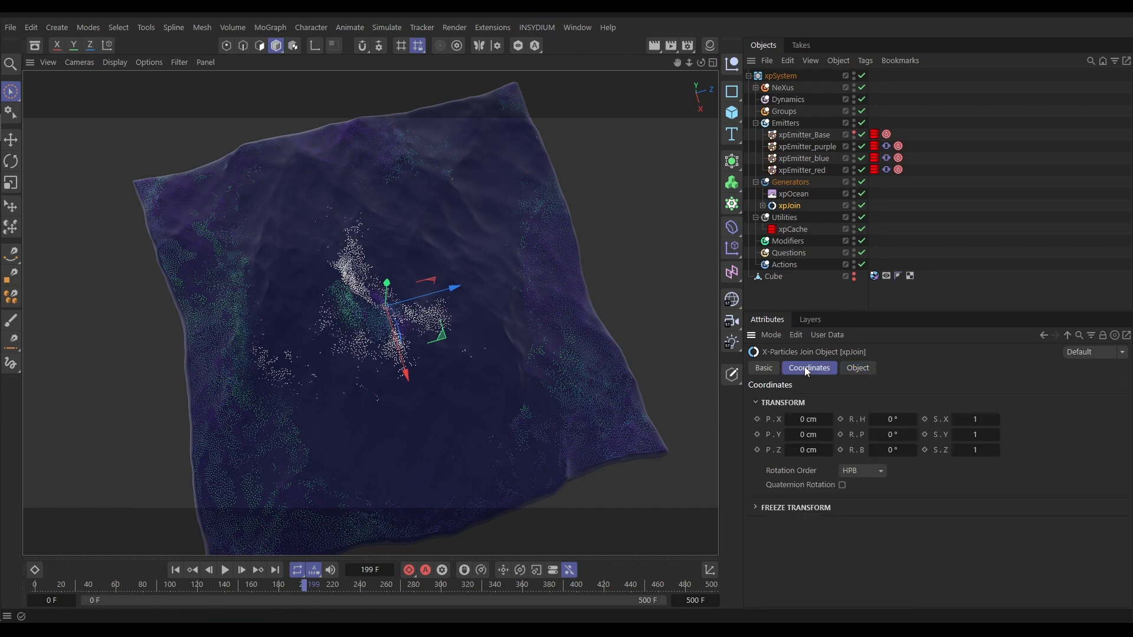
left_click(788, 434)
left_click(788, 434)
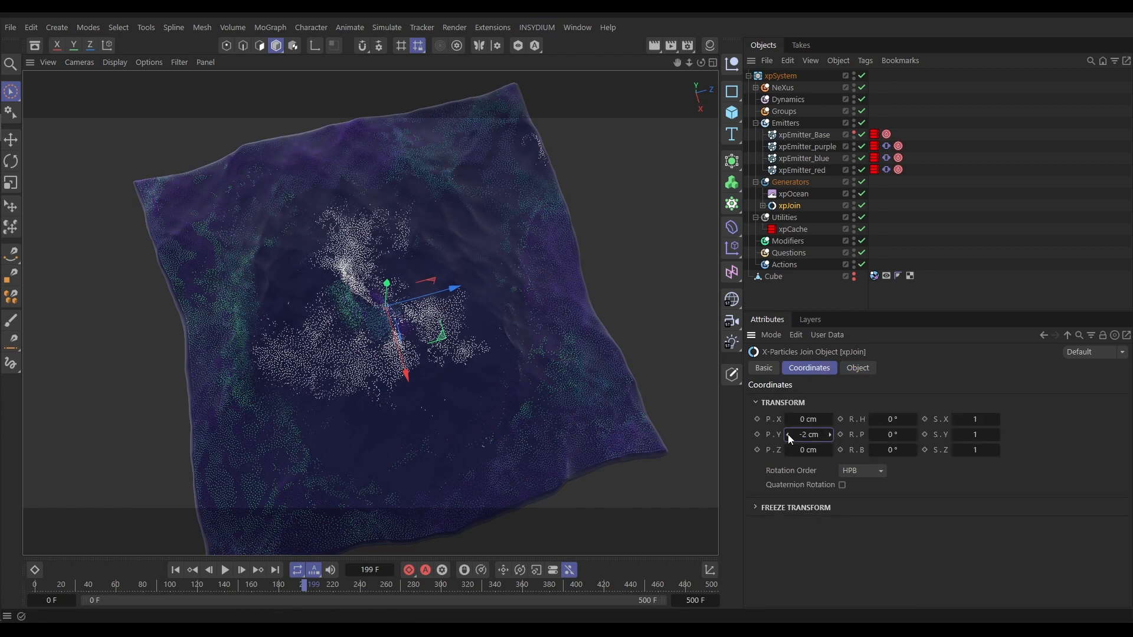
left_click(788, 435)
left_click(788, 434)
left_click(787, 434)
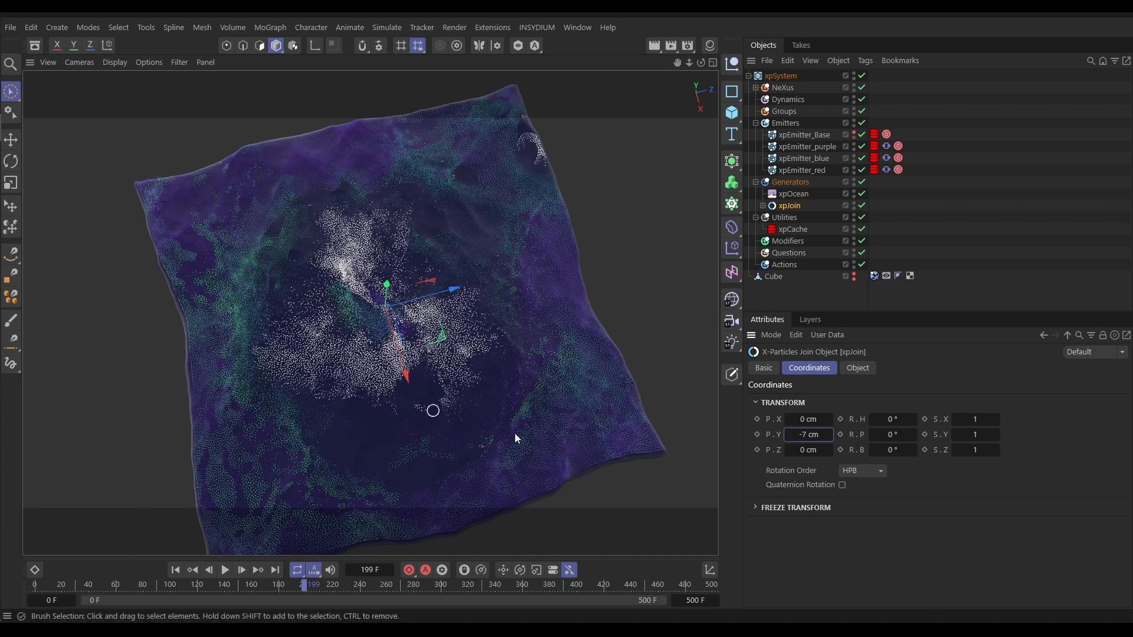
left_click_drag(433, 415, 407, 376, "alt")
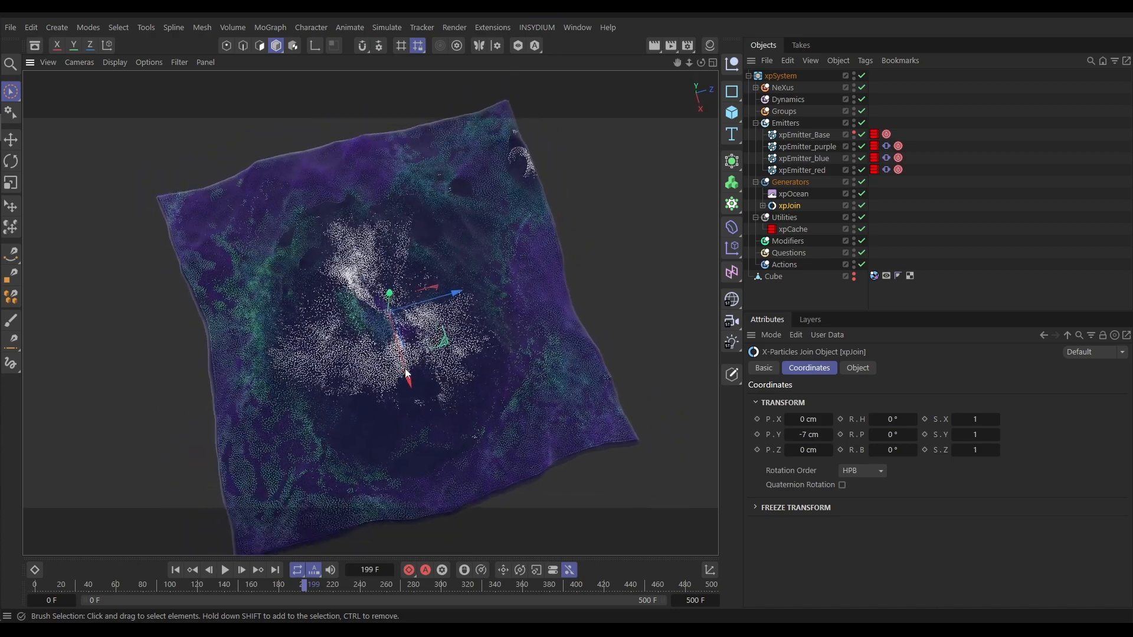
- Play the simulation from the start, examine the particles against the lowered mesh up close and from farther away, and stop at frame 245
left_click(587, 228)
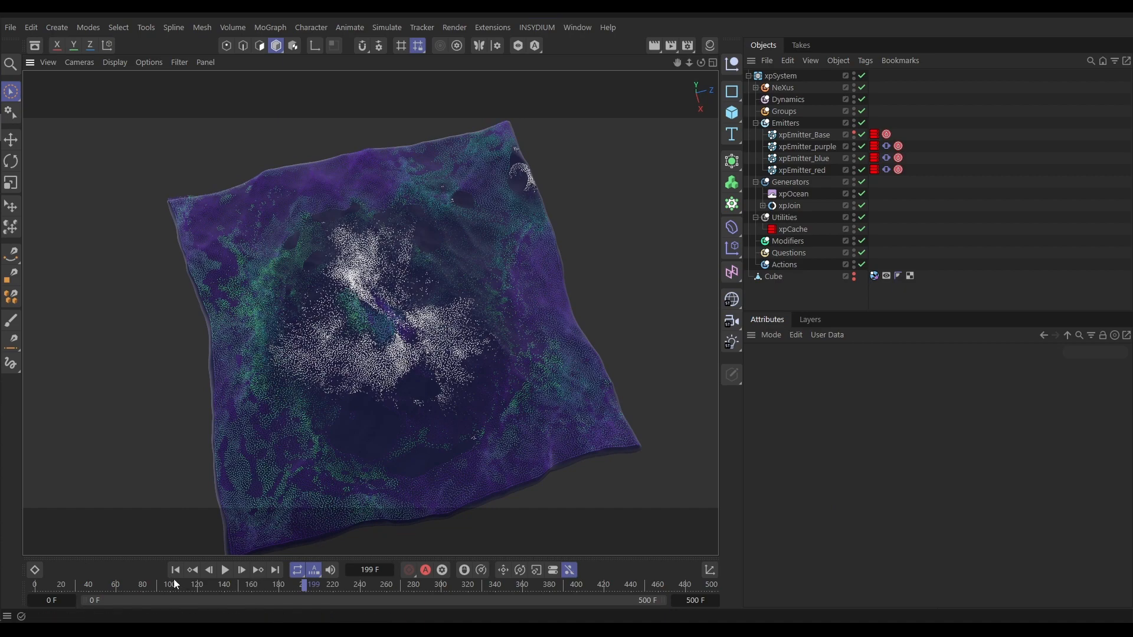
left_click(175, 570)
left_click(225, 570)
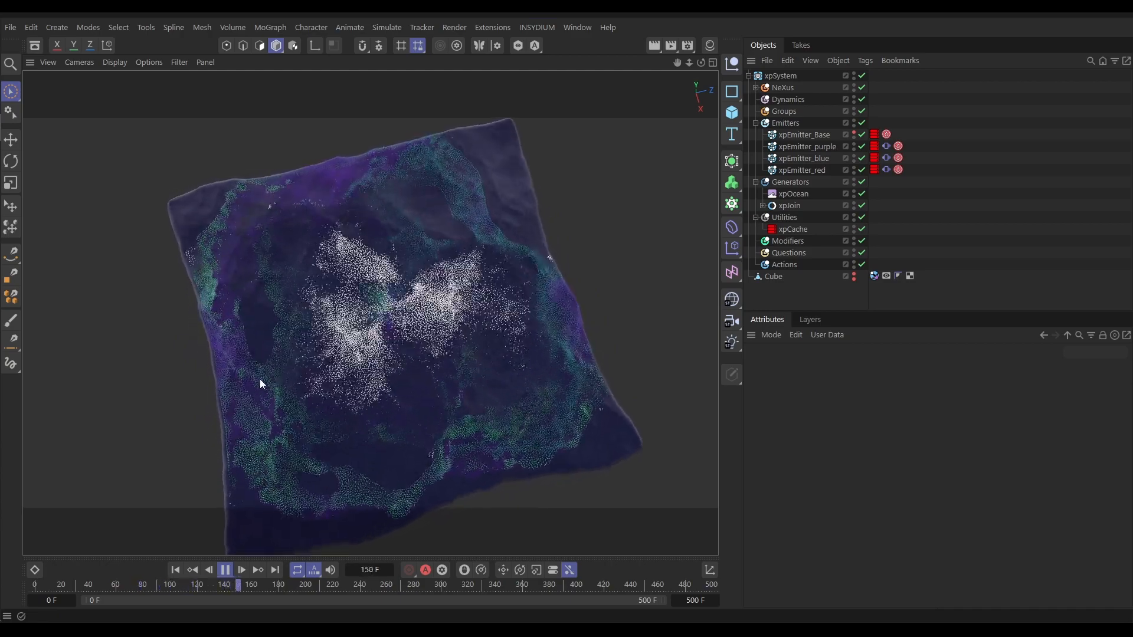
right_click_drag(366, 368, 411, 355, "alt")
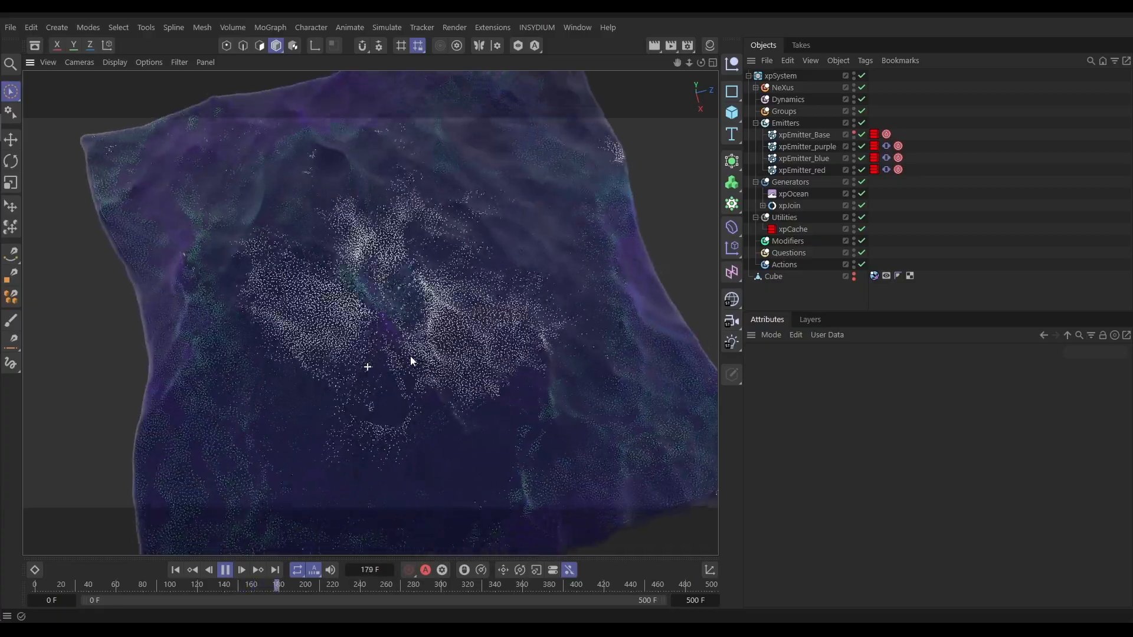
left_click_drag(389, 375, 426, 378, "alt")
right_click_drag(478, 310, 434, 335, "alt")
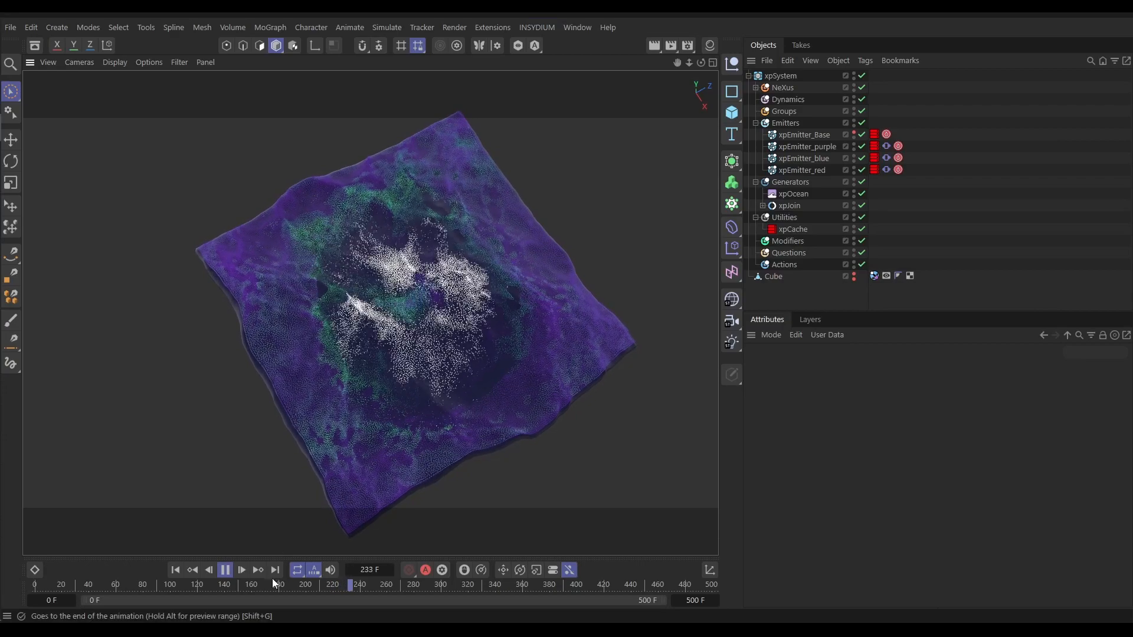
left_click(226, 570)
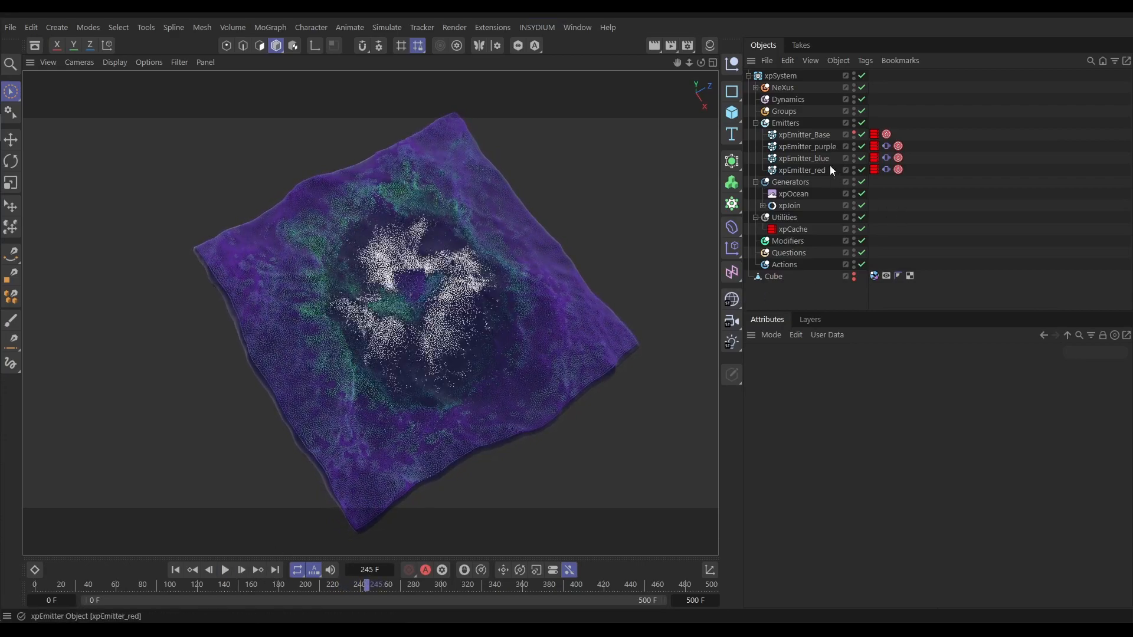
- Set the editor display of the purple, blue and red emitters to Squares and enable Force Display for all three
left_click(816, 147)
left_click(814, 171, "shift")
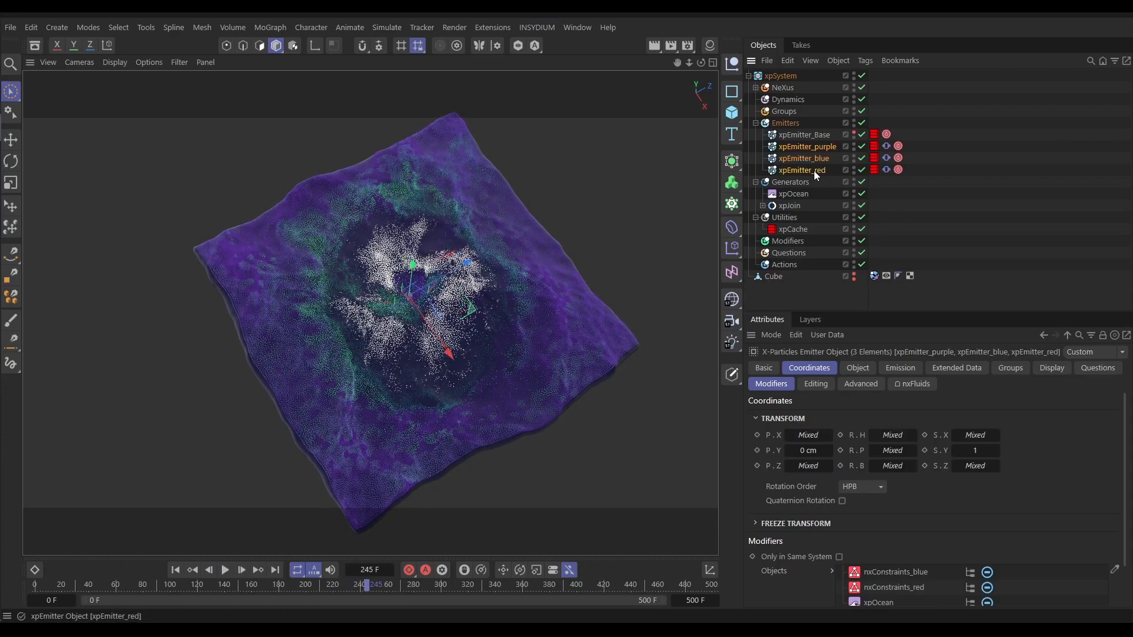
left_click(1043, 369)
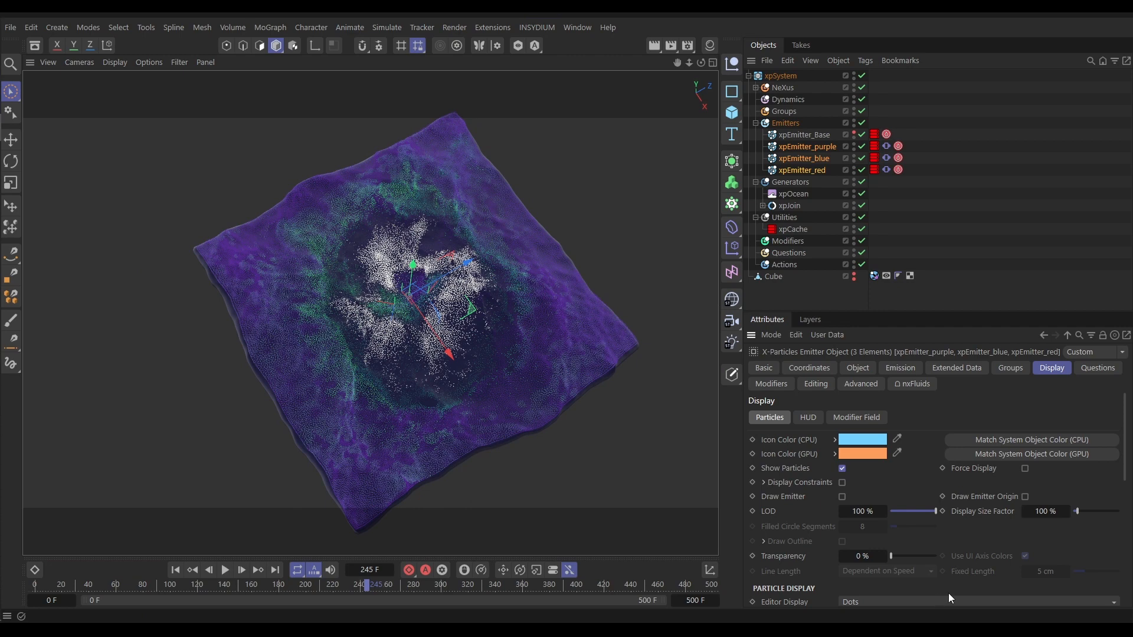
left_click(892, 601)
left_click(868, 386)
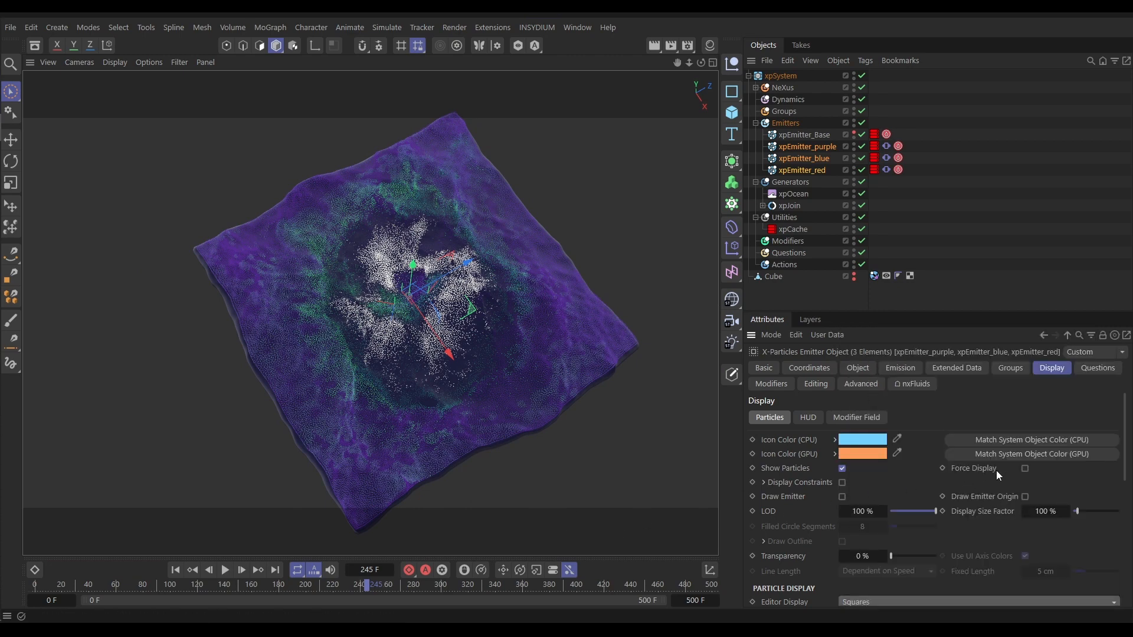
left_click(1025, 470)
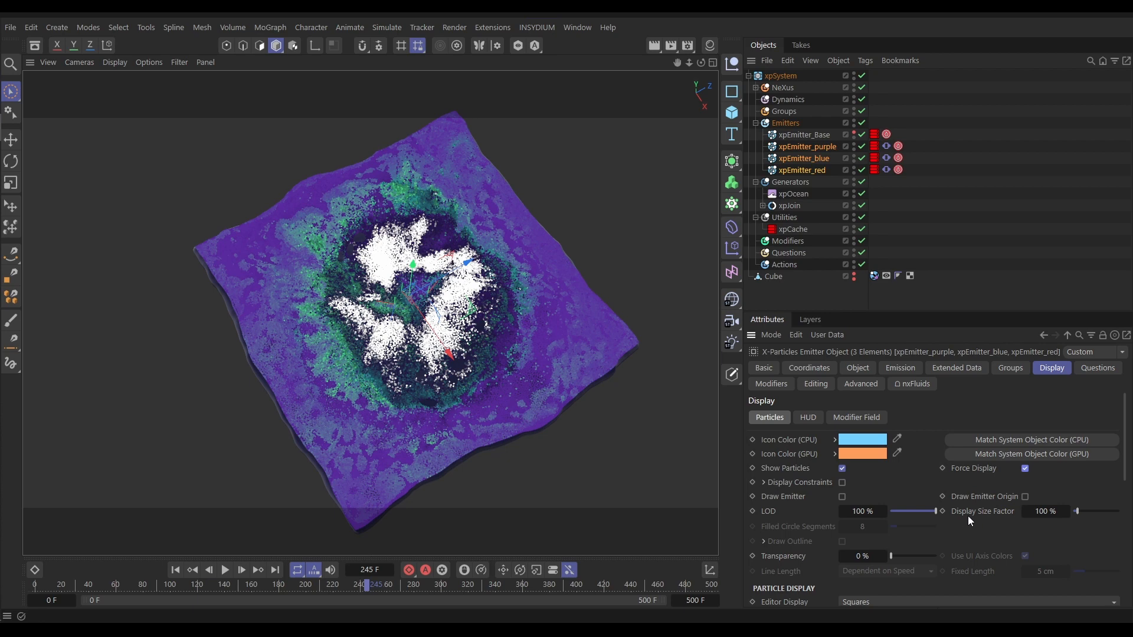
- Set the Display Size Factor of the three colored emitters to 50% and deselect them
left_click(1046, 511)
type("50")
key("Return")
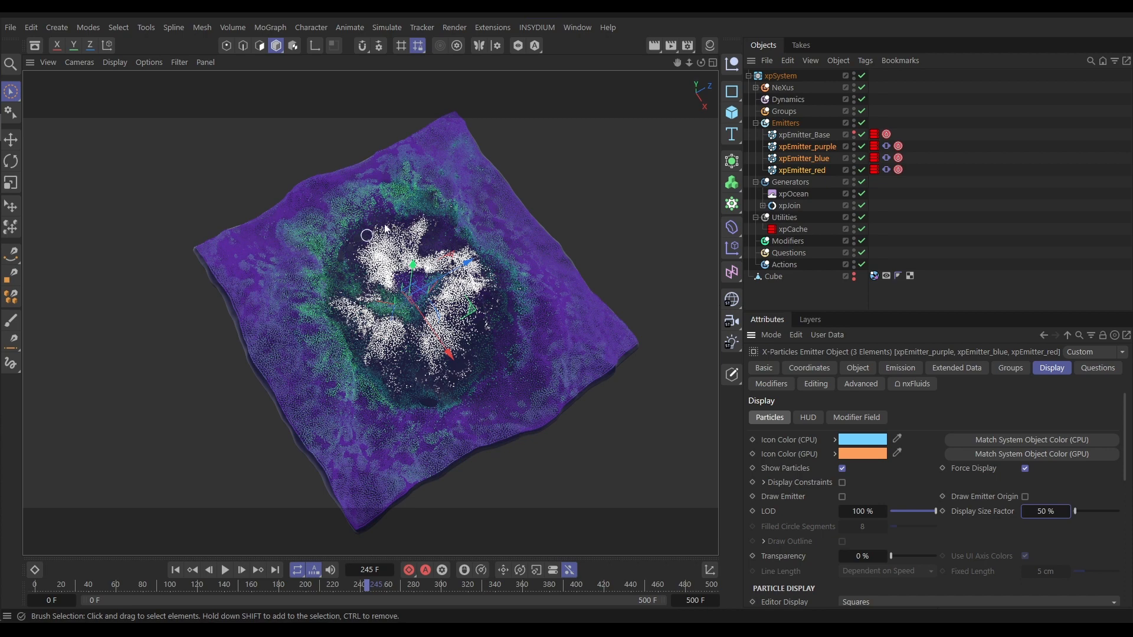
left_click(650, 210)
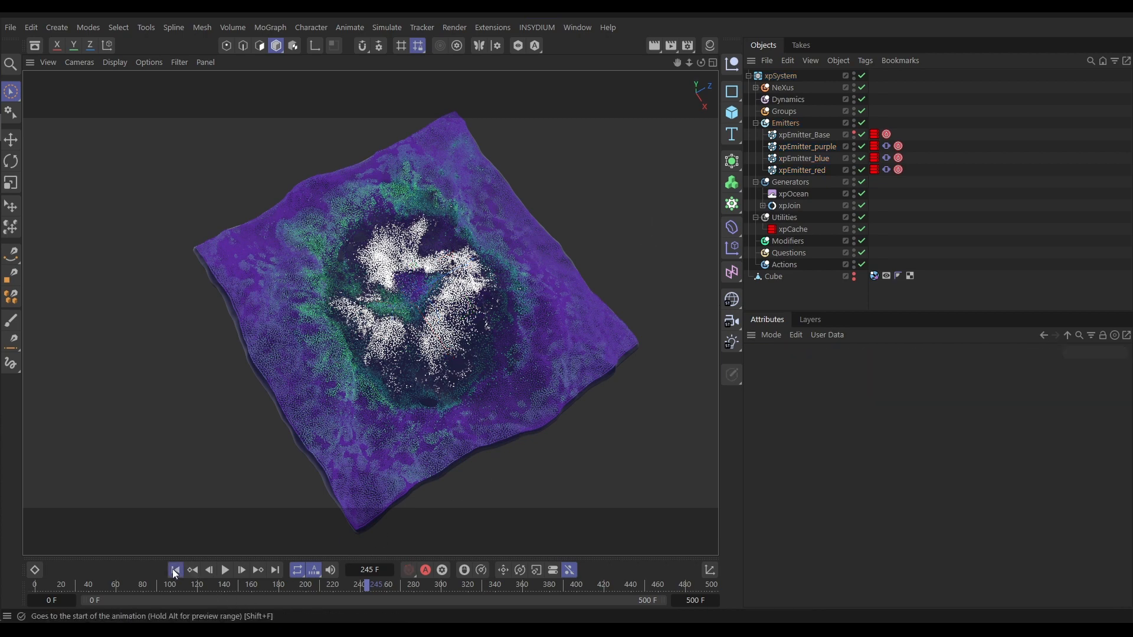
- Replay the simulation repeatedly from the first frame to review the square particles over the ocean mesh
left_click(175, 570)
left_click(225, 570)
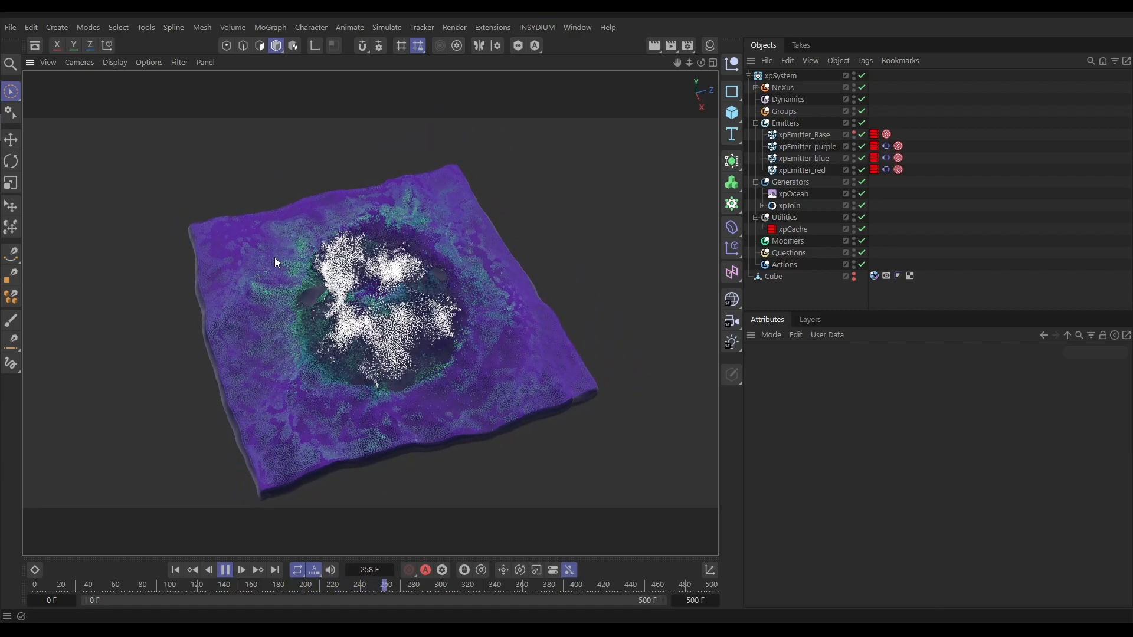
left_click(175, 570)
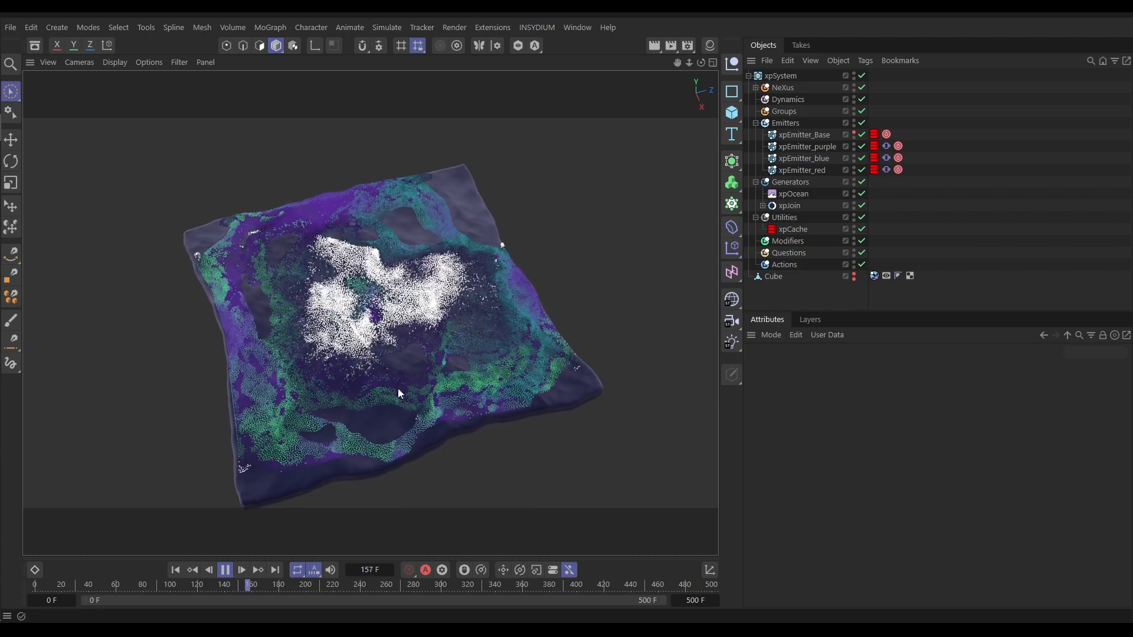
left_click(173, 568)
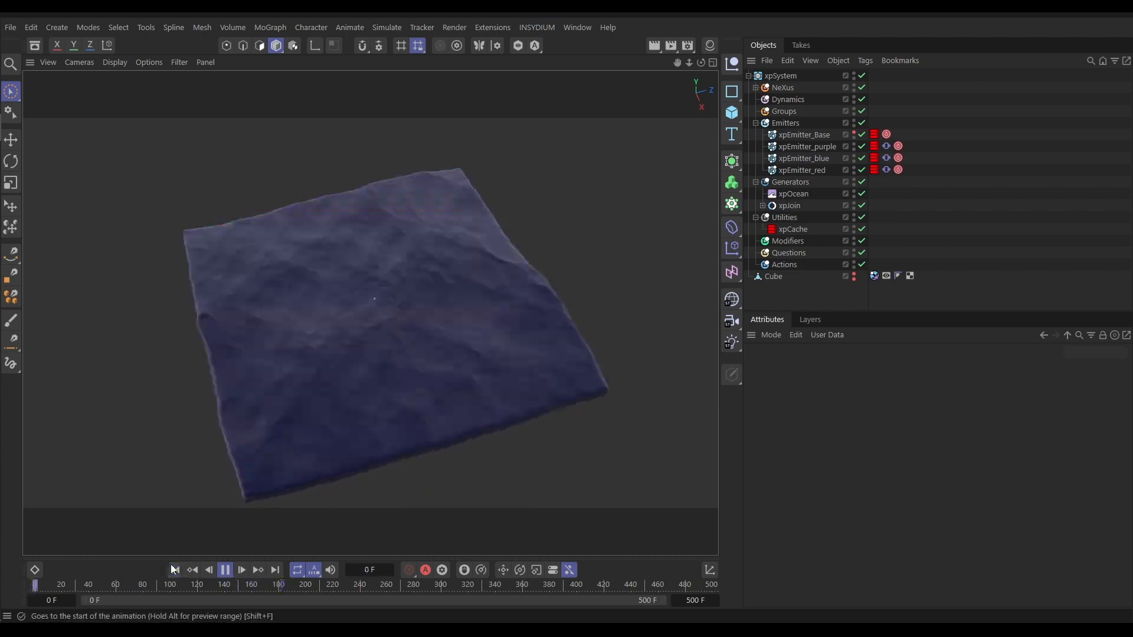